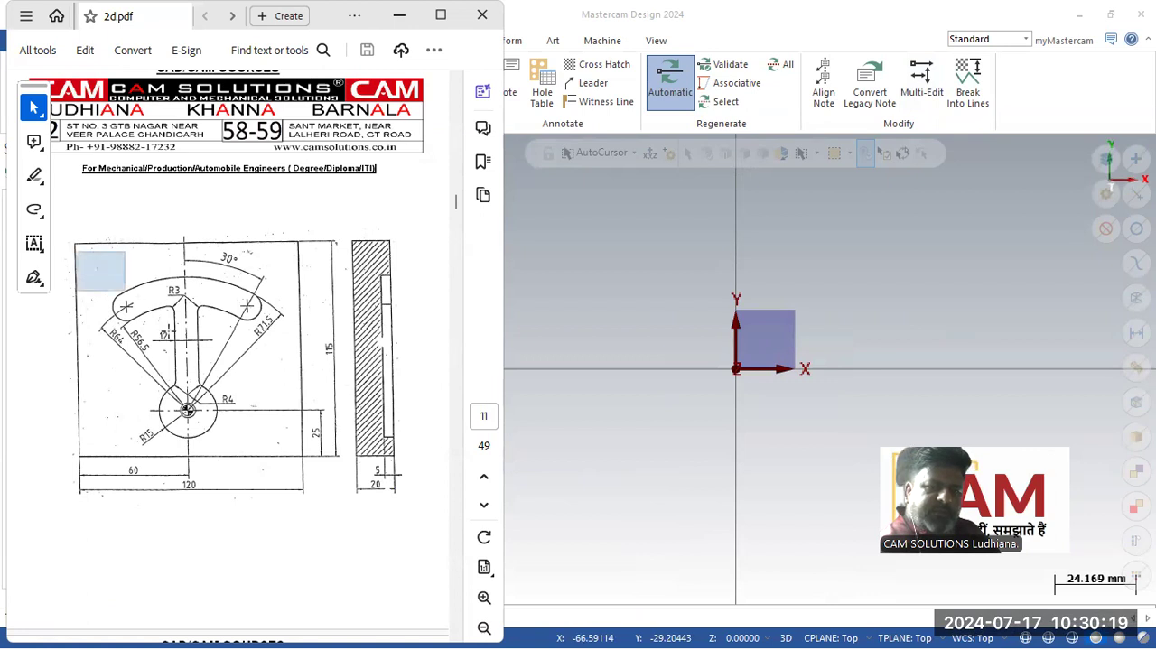
# Step: Switch to Mastercam and sketch a rectangle up from the origin, about 46 mm wide and 54 mm high
pyautogui.click(560, 475)
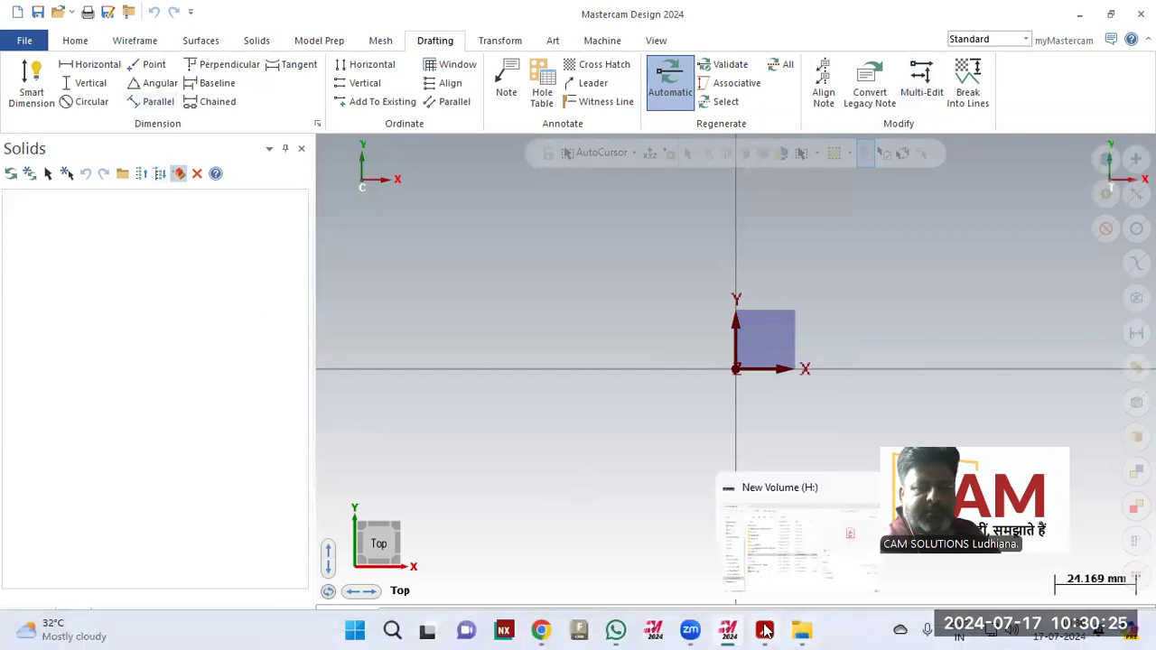
pyautogui.click(135, 41)
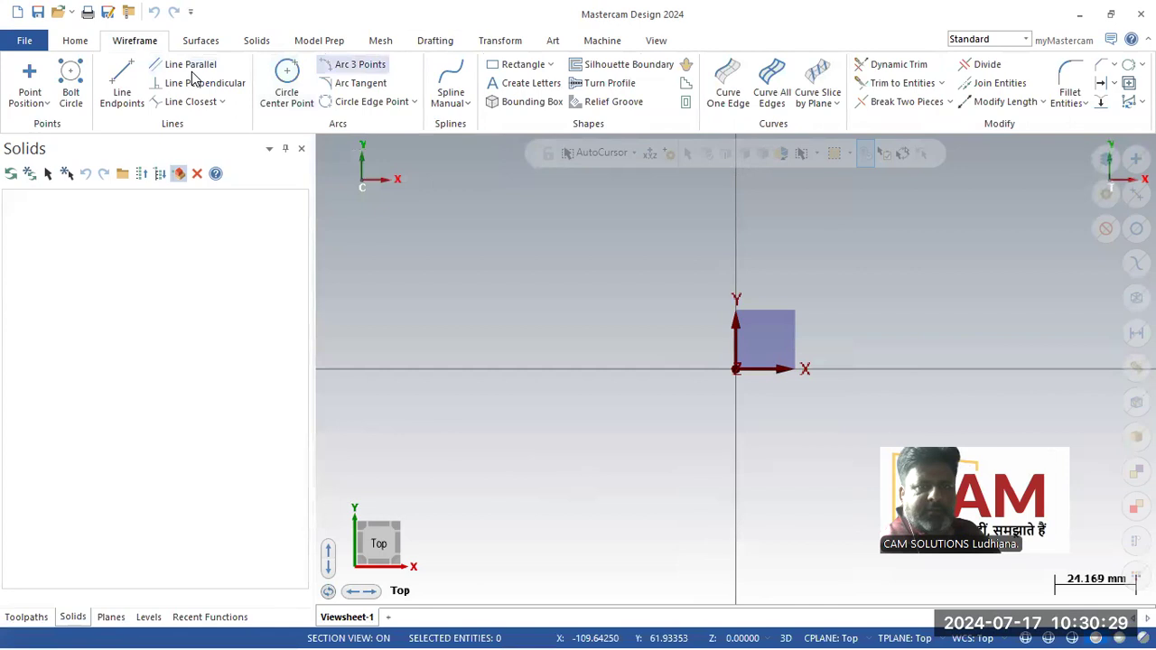
pyautogui.click(749, 368)
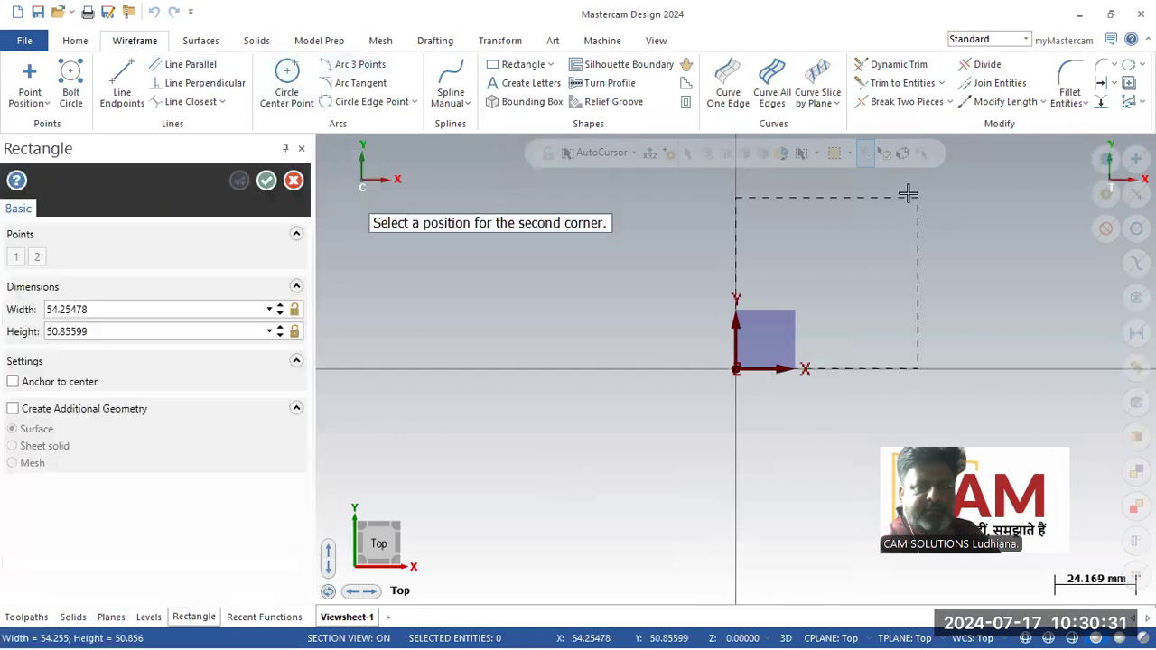
pyautogui.click(893, 187)
# Step: Set the rectangle's height to 120 mm and its width to 115 mm
pyautogui.click(145, 331)
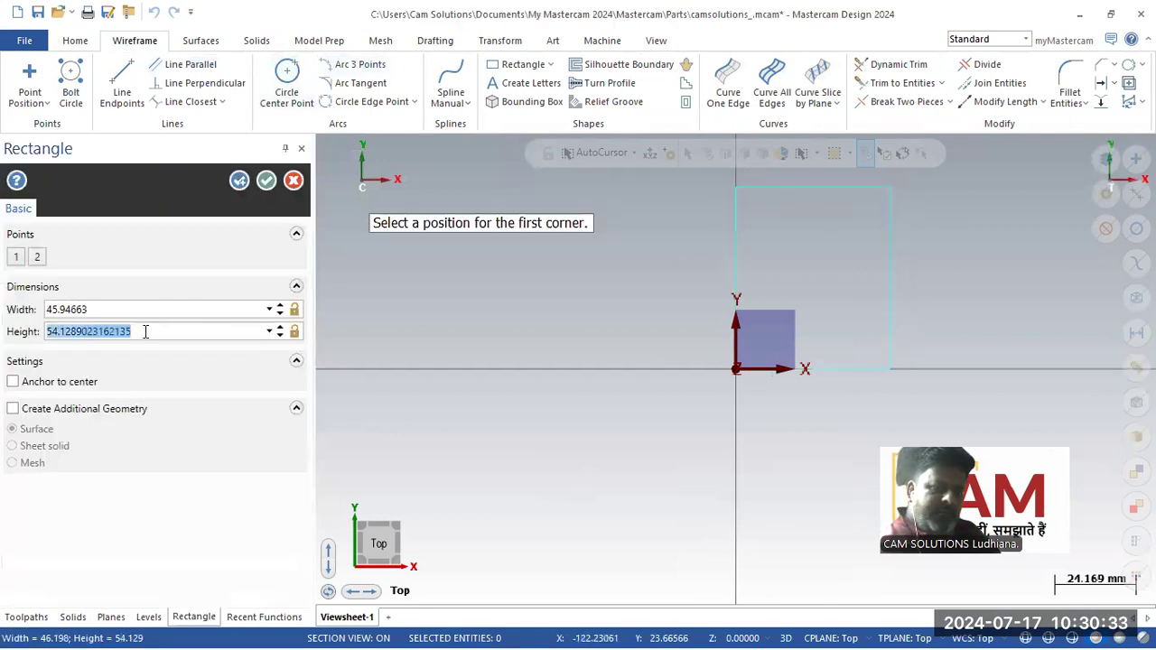
pyautogui.write('120')
pyautogui.press('Return')
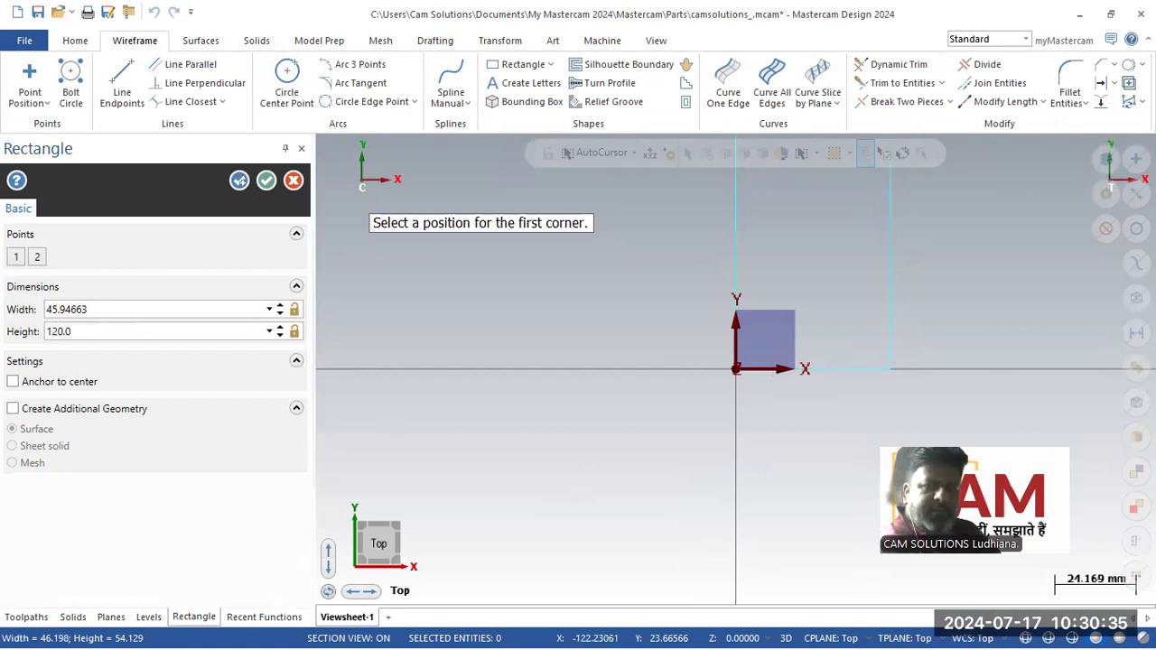
pyautogui.click(120, 309)
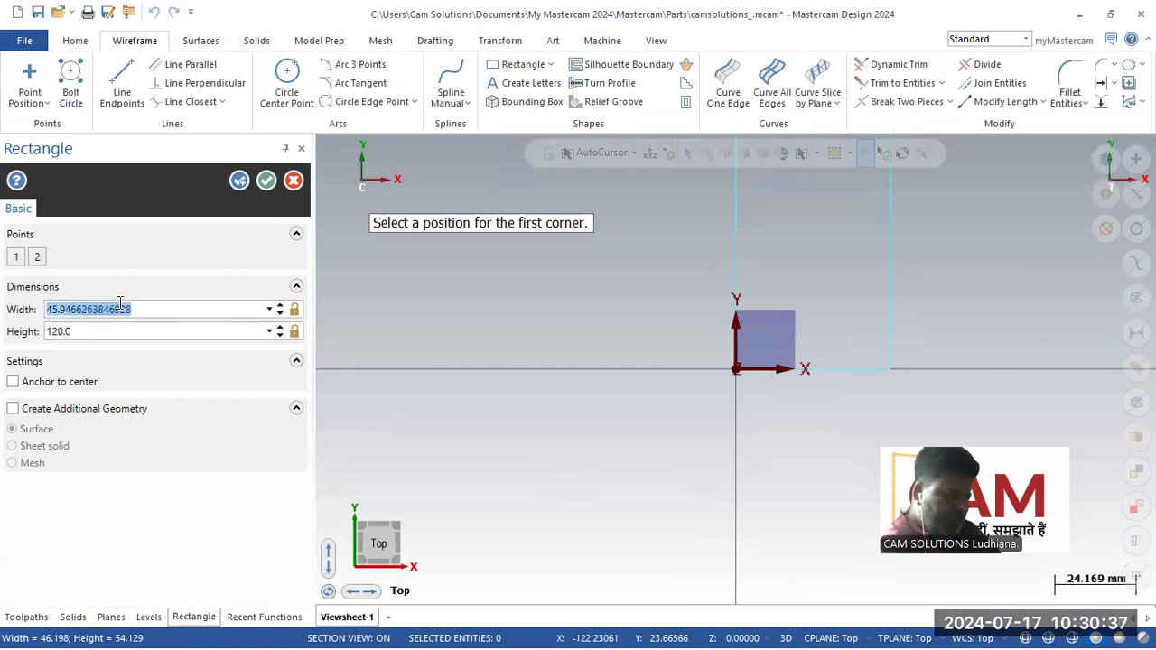
pyautogui.write('115')
pyautogui.press('Return')
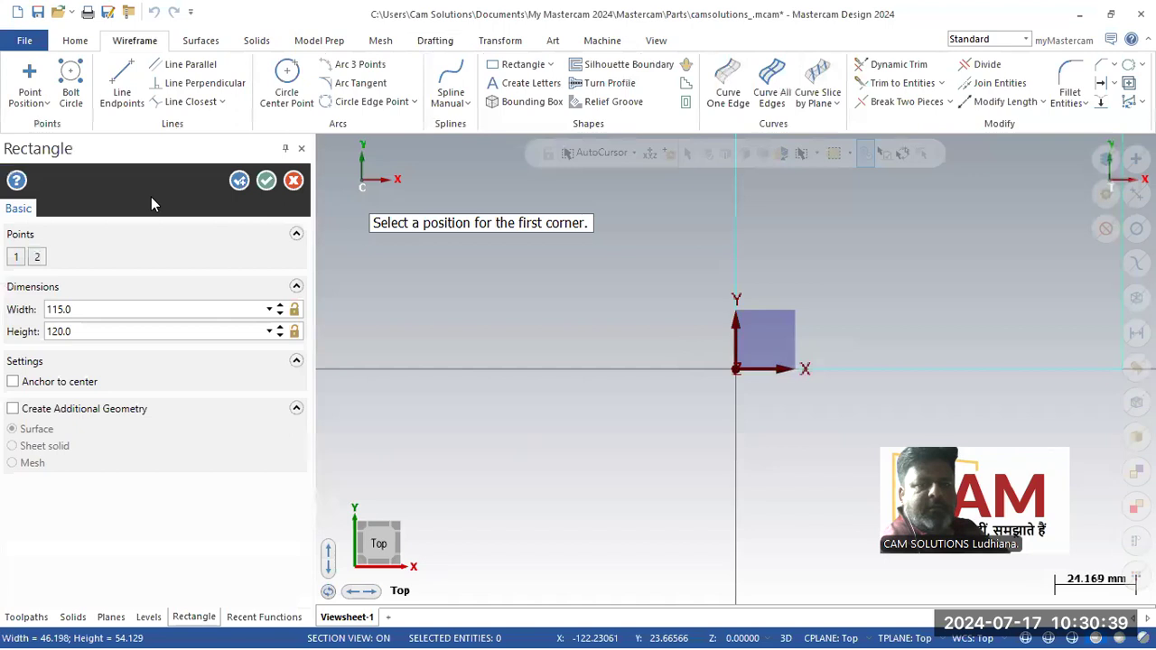
# Step: Check the plate size in the PDF drawing, set the rectangle's width to 120 mm and height to 115 mm, and accept it
pyautogui.scroll(-2, 665, 534)
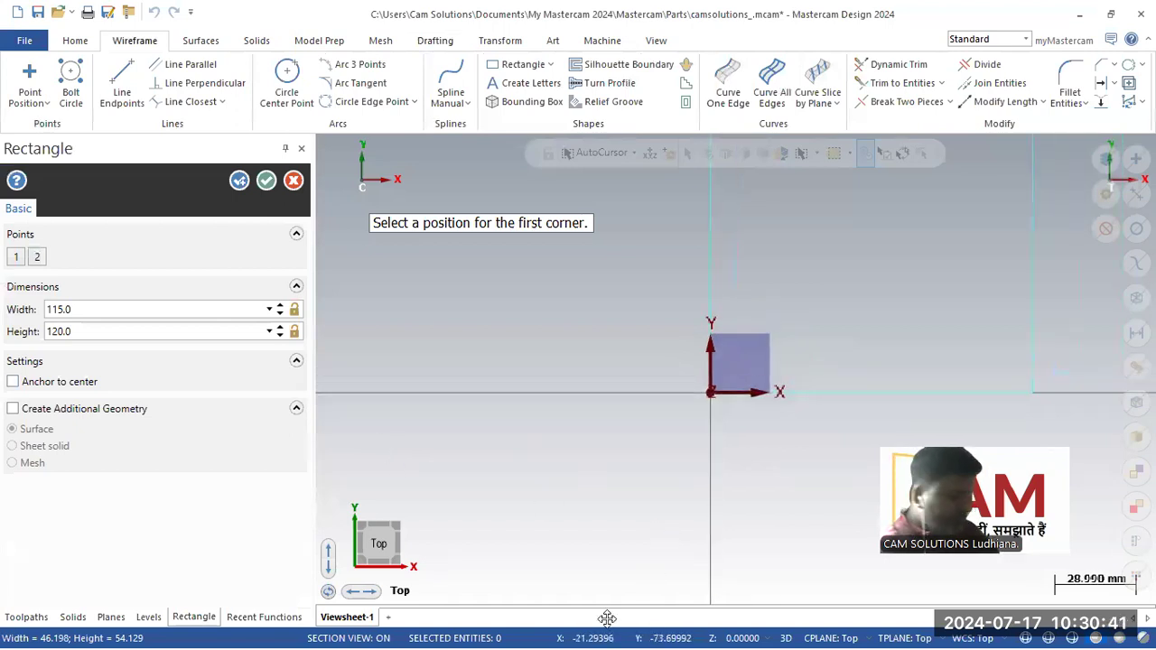
pyautogui.hotkey('alt', 'Tab')
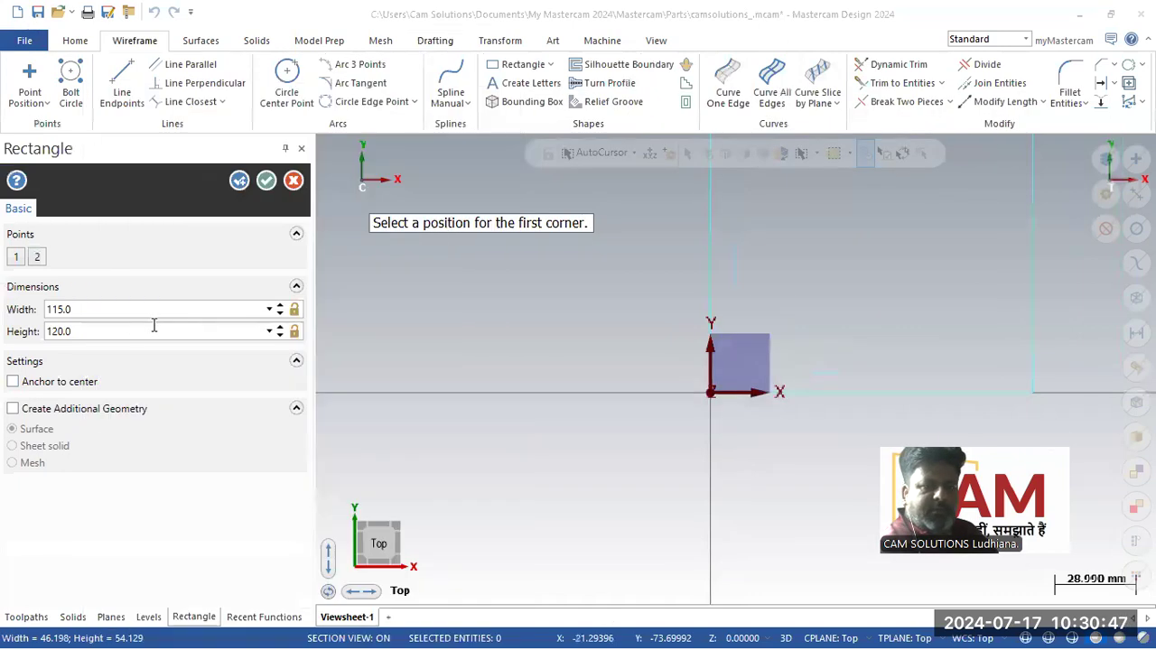
pyautogui.click(123, 309)
pyautogui.write('12')
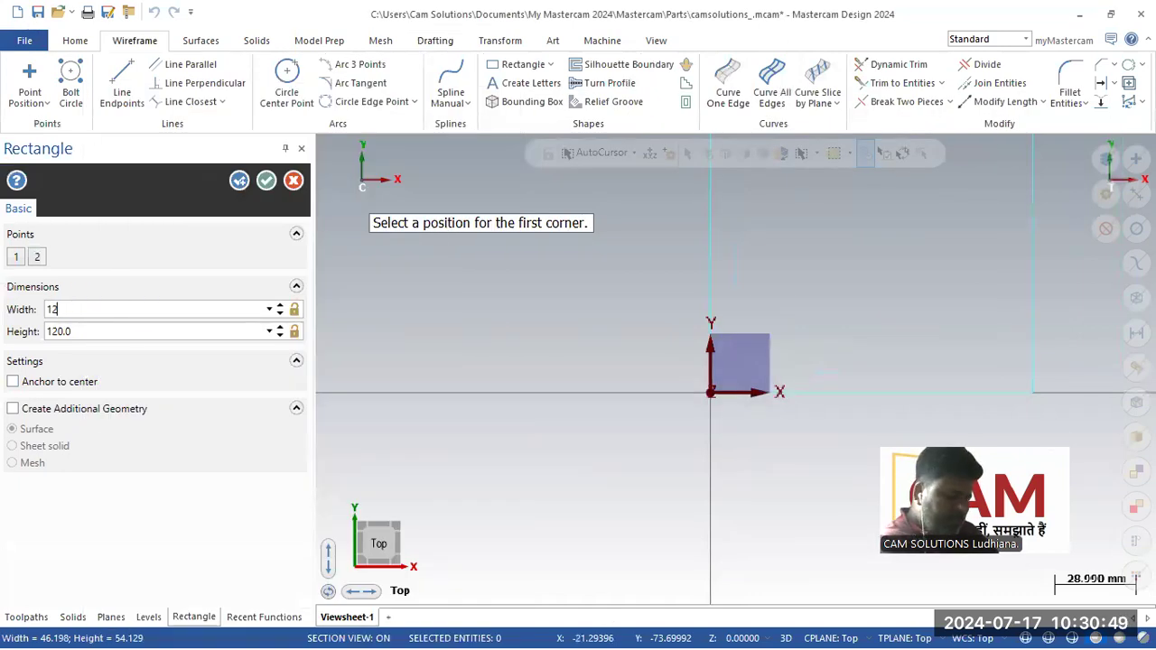
pyautogui.write('0')
pyautogui.press('Return')
pyautogui.click(106, 331)
pyautogui.write('1')
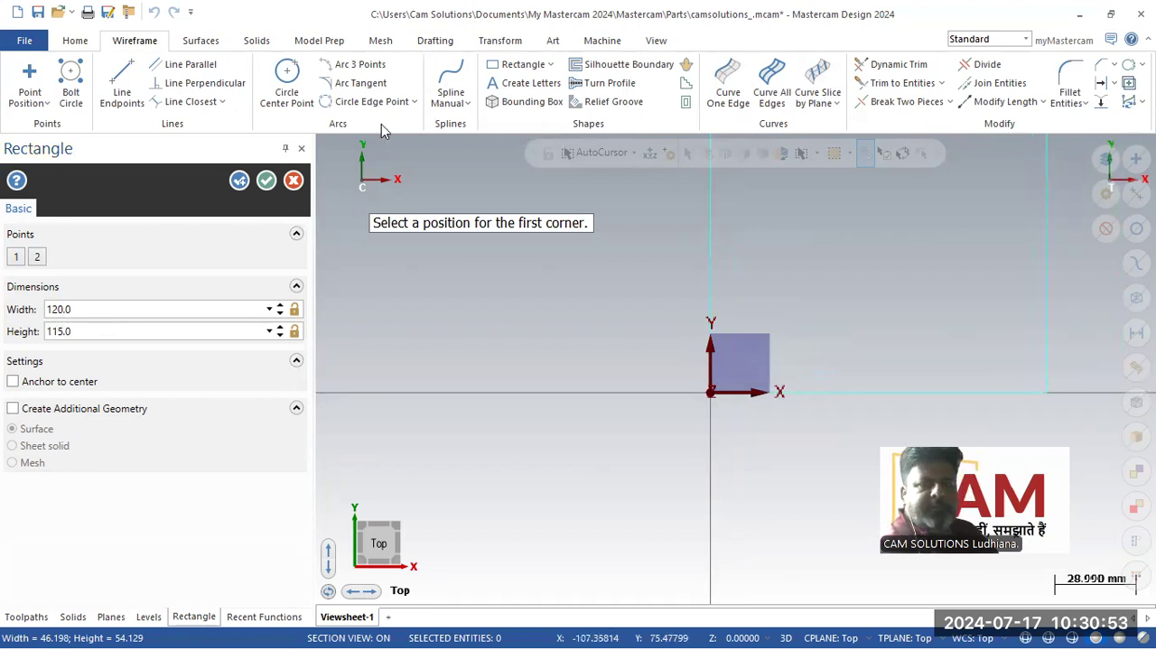
pyautogui.click(266, 179)
# Step: Dimension the rectangle's lower edge and its right-hand edge with Smart Dimension, placing both dimensions outside the outline
pyautogui.scroll(-1, 488, 412)
pyautogui.scroll(-1, 488, 412)
pyautogui.scroll(2, 823, 310)
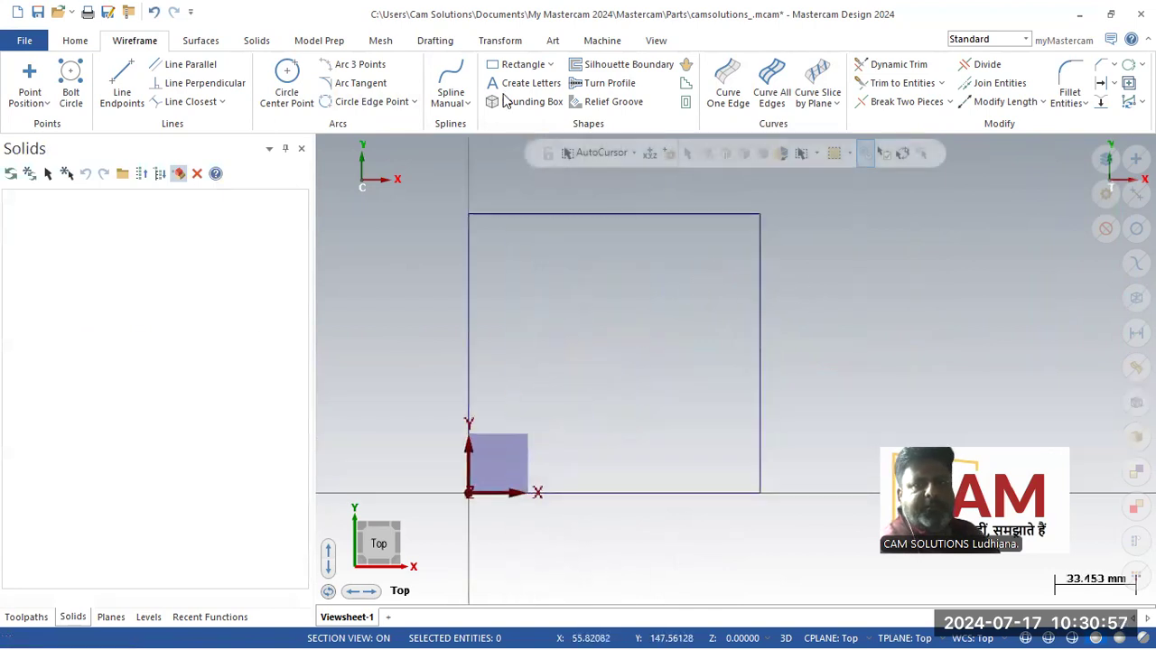
pyautogui.click(432, 42)
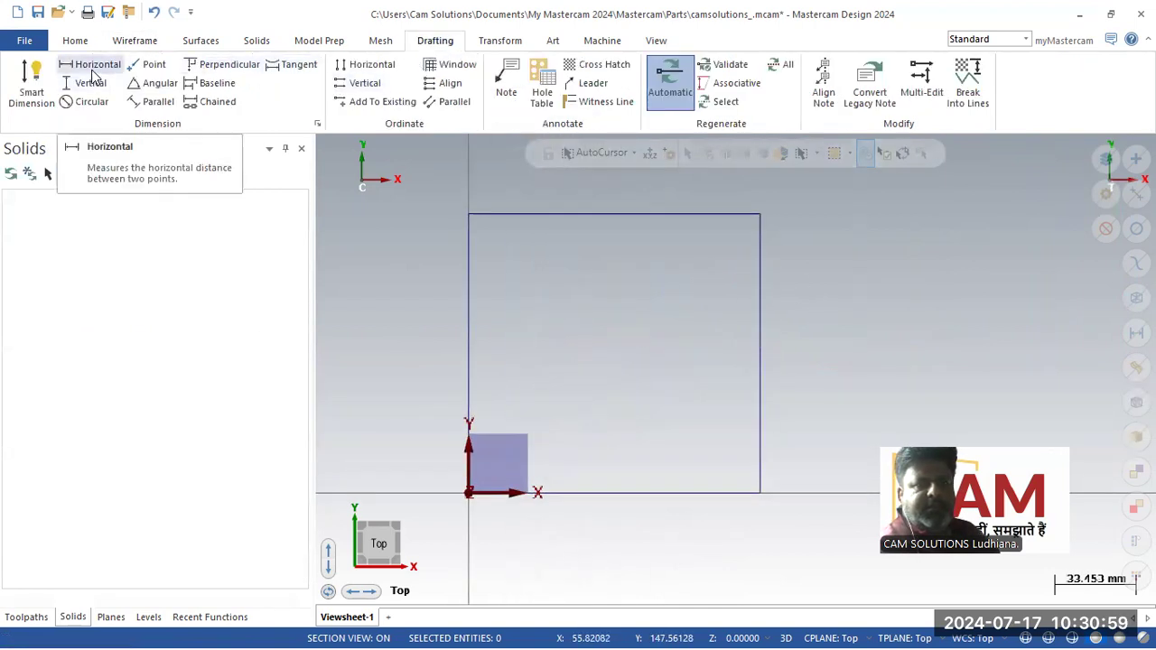
pyautogui.click(32, 86)
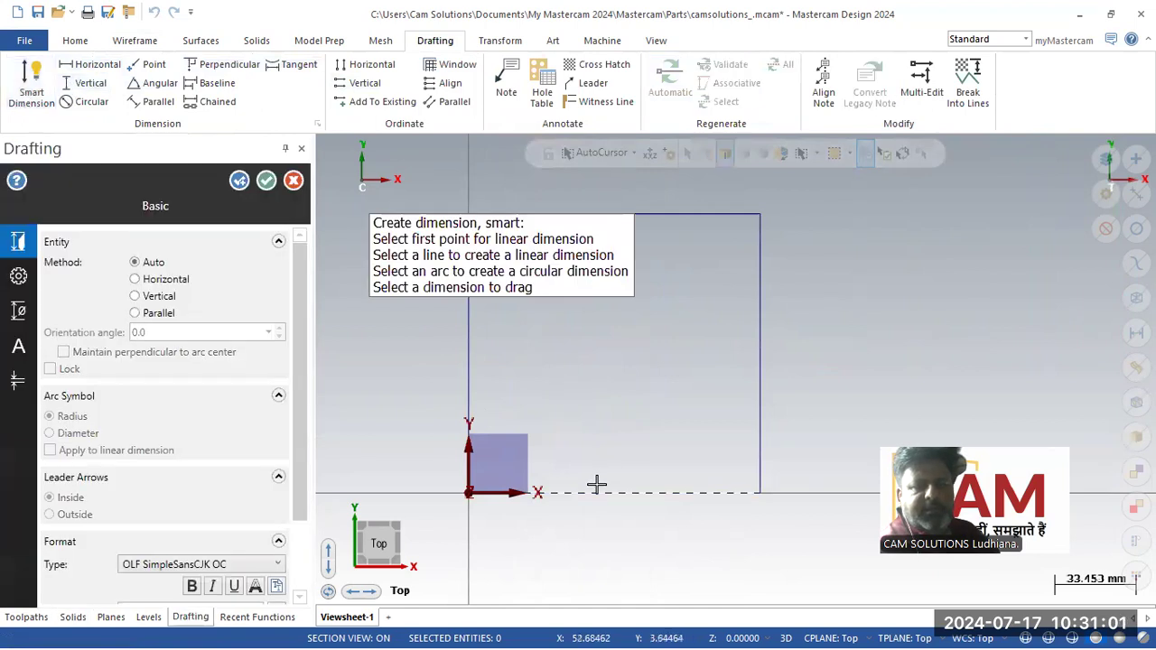
pyautogui.click(597, 492)
pyautogui.click(611, 534)
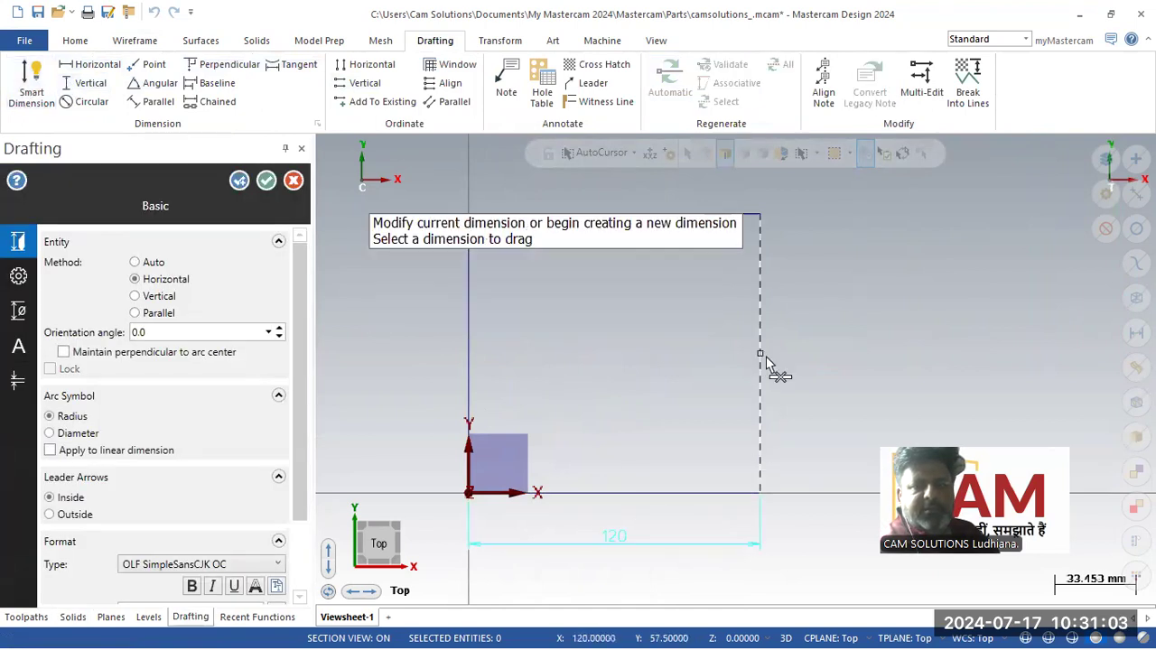
pyautogui.click(767, 392)
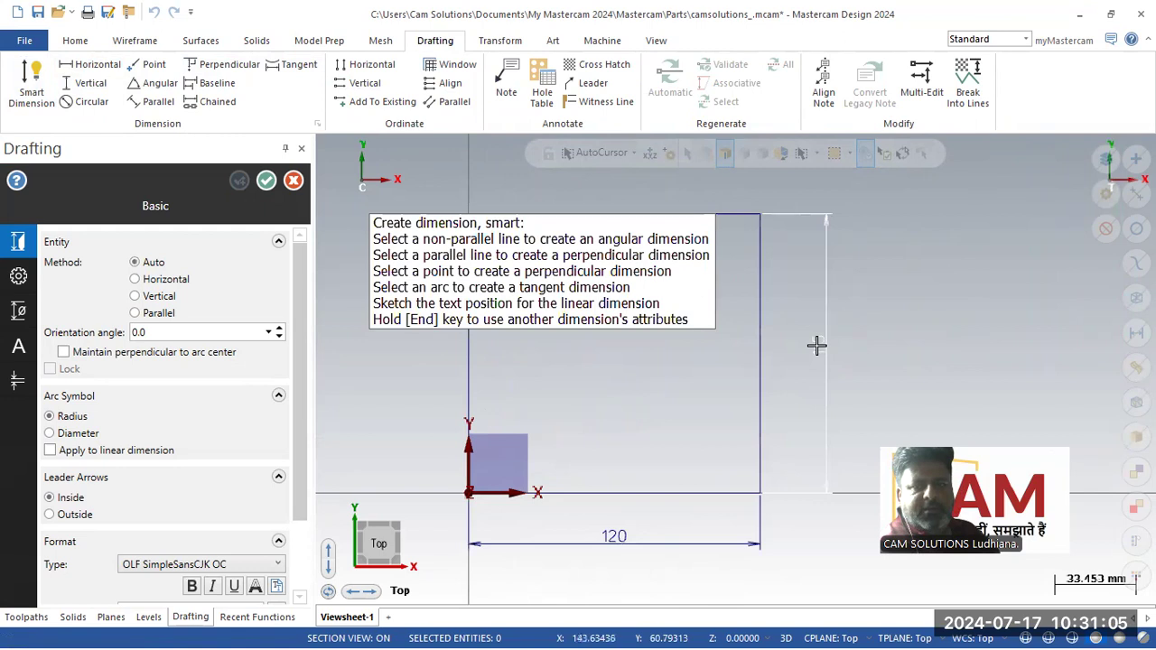
pyautogui.click(816, 345)
pyautogui.click(266, 181)
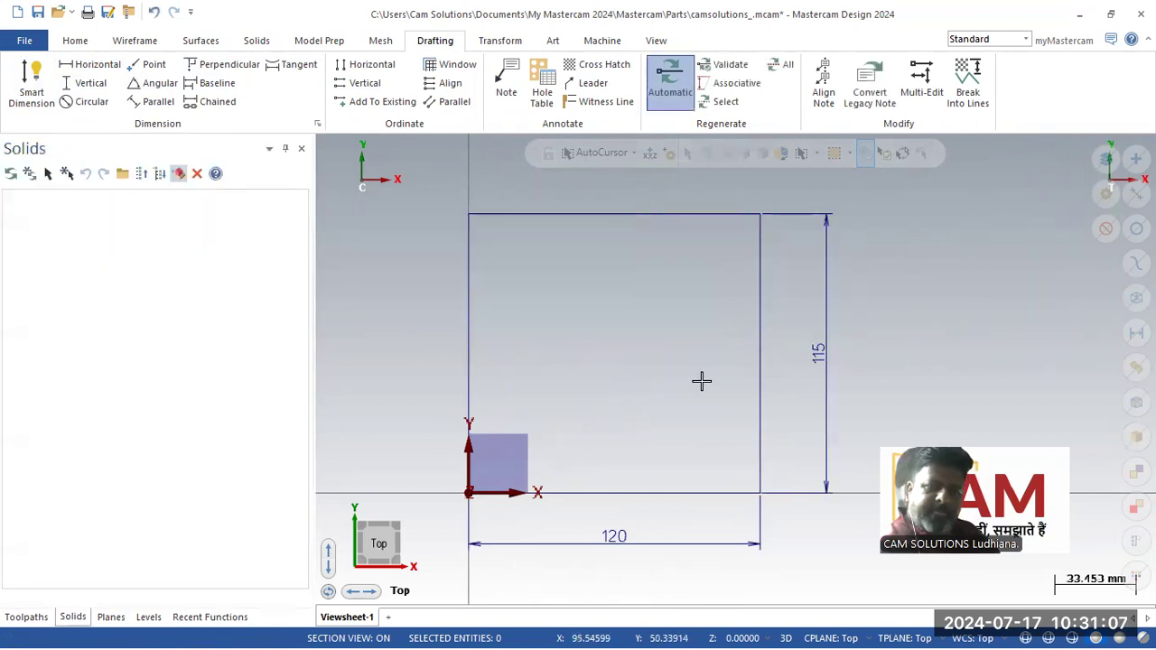
# Step: Consult the PDF drawing and draw a 25 mm vertical line upward from the midpoint of the rectangle's lower edge
pyautogui.scroll(-2, 699, 376)
pyautogui.hotkey('alt', 'Tab')
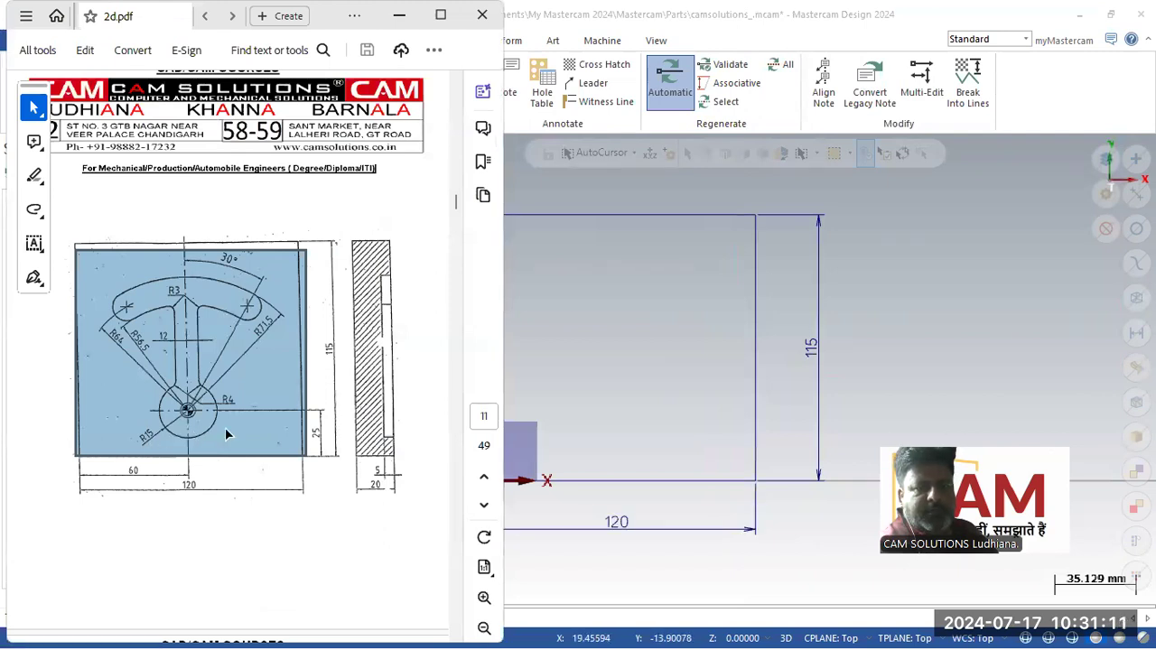
pyautogui.click(290, 438)
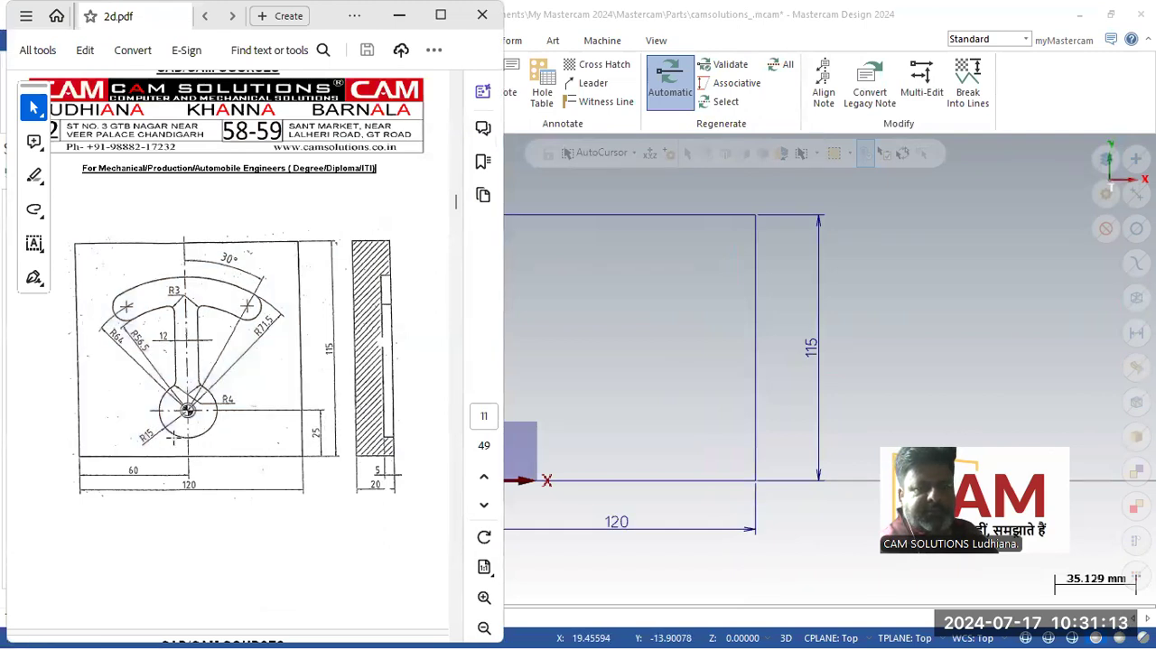
pyautogui.click(638, 407)
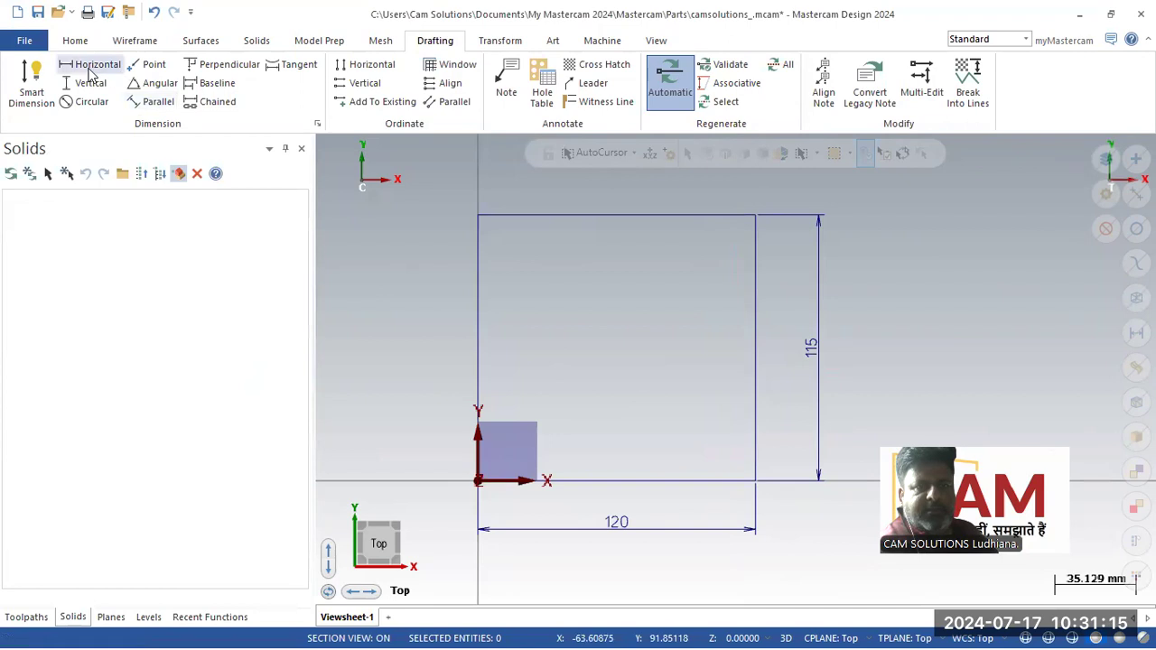
pyautogui.click(134, 41)
pyautogui.click(121, 86)
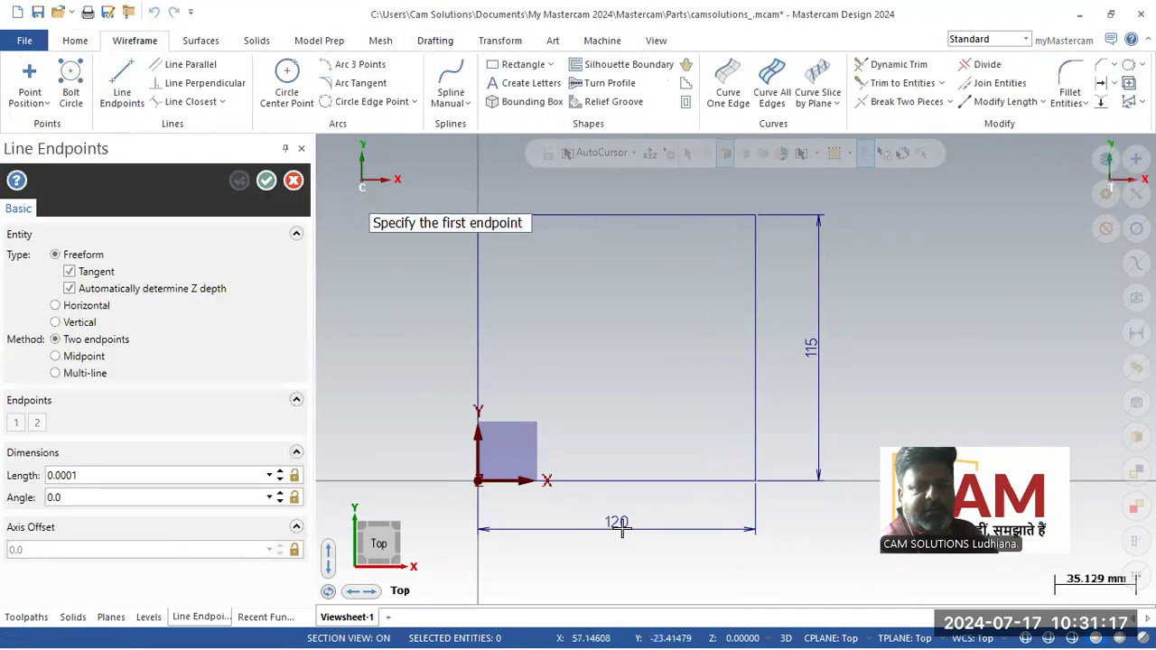
pyautogui.click(623, 488)
pyautogui.click(621, 413)
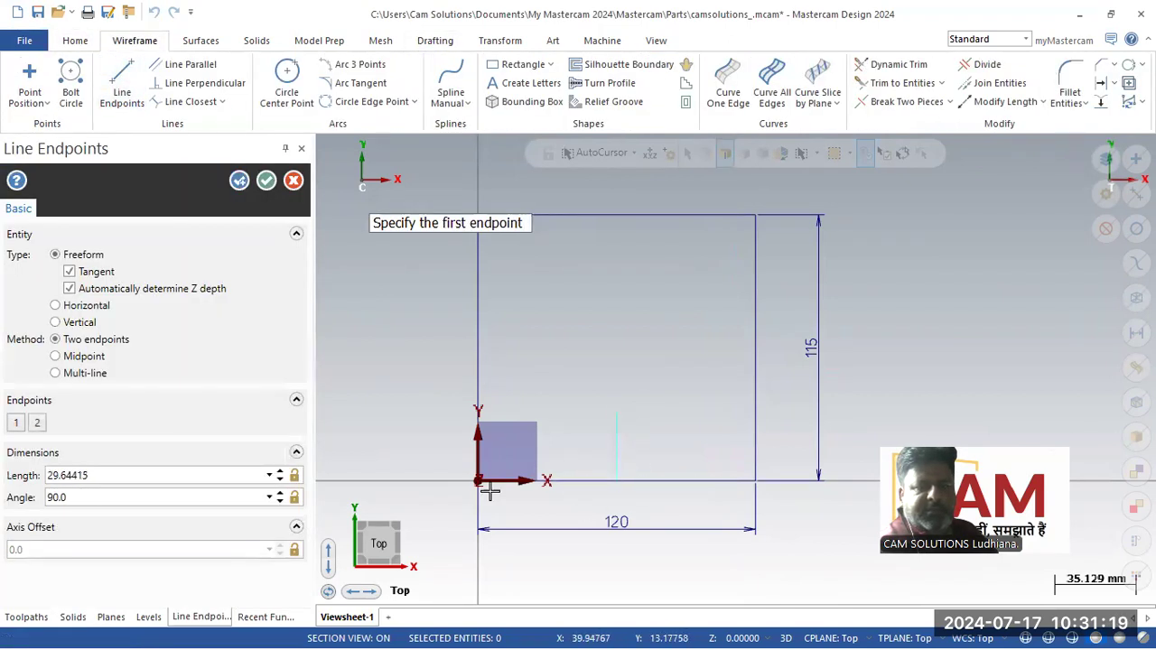
pyautogui.click(211, 477)
pyautogui.write('25.0')
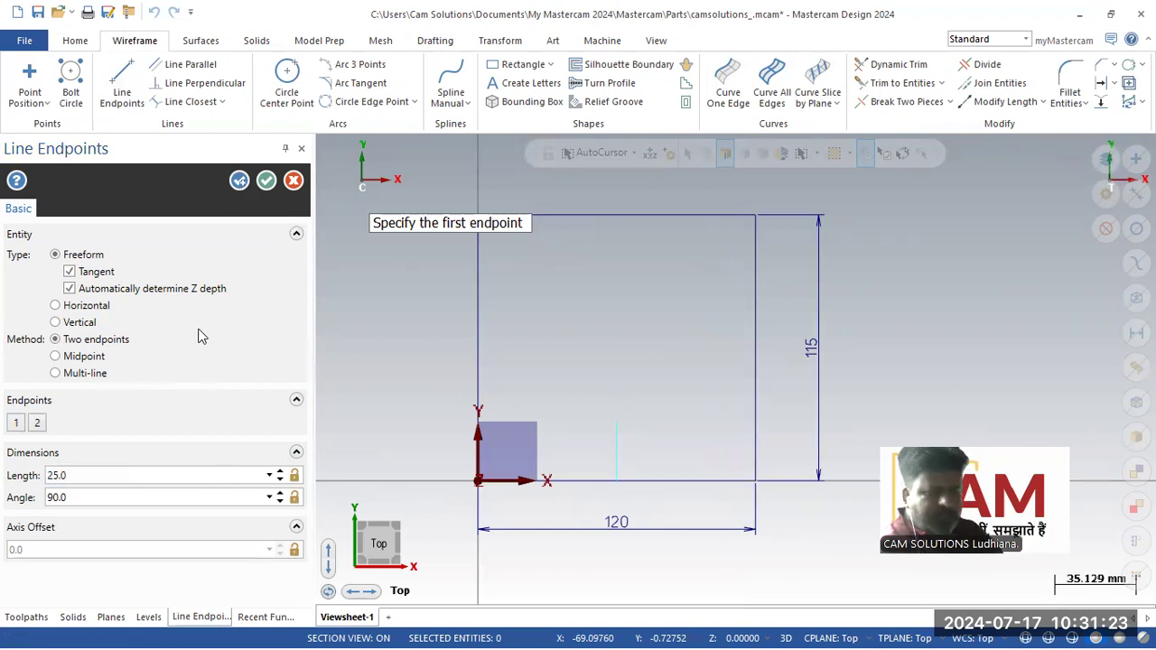
pyautogui.click(266, 180)
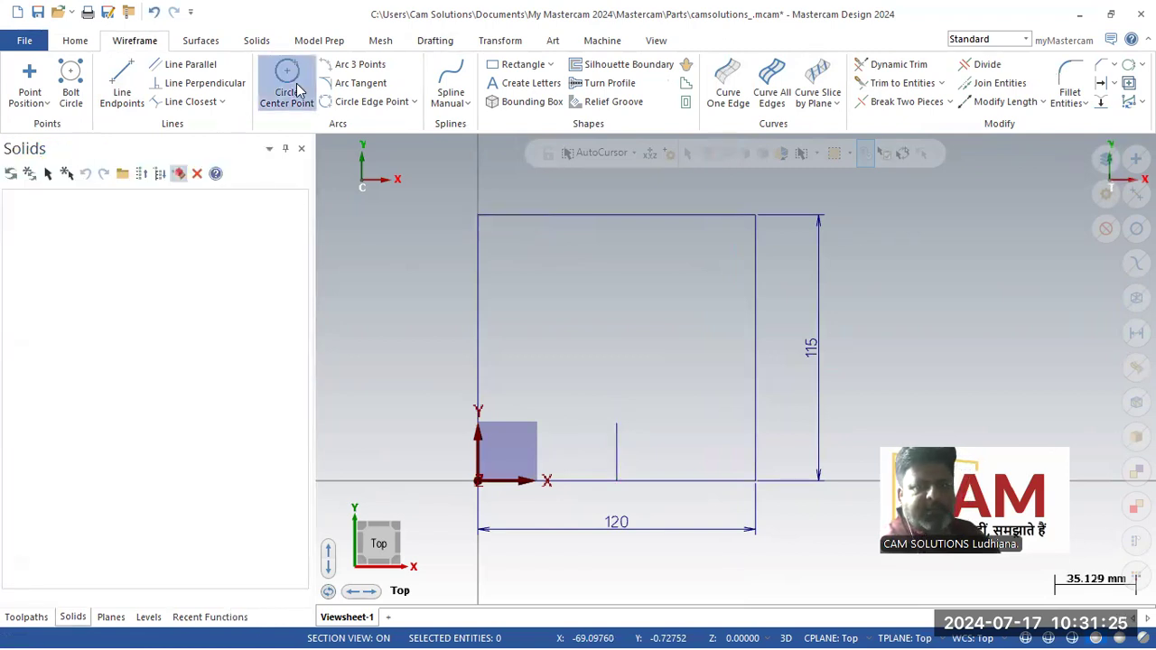
# Step: Draw a circle of radius 15 mm centred on the upper end of the vertical line
pyautogui.click(287, 85)
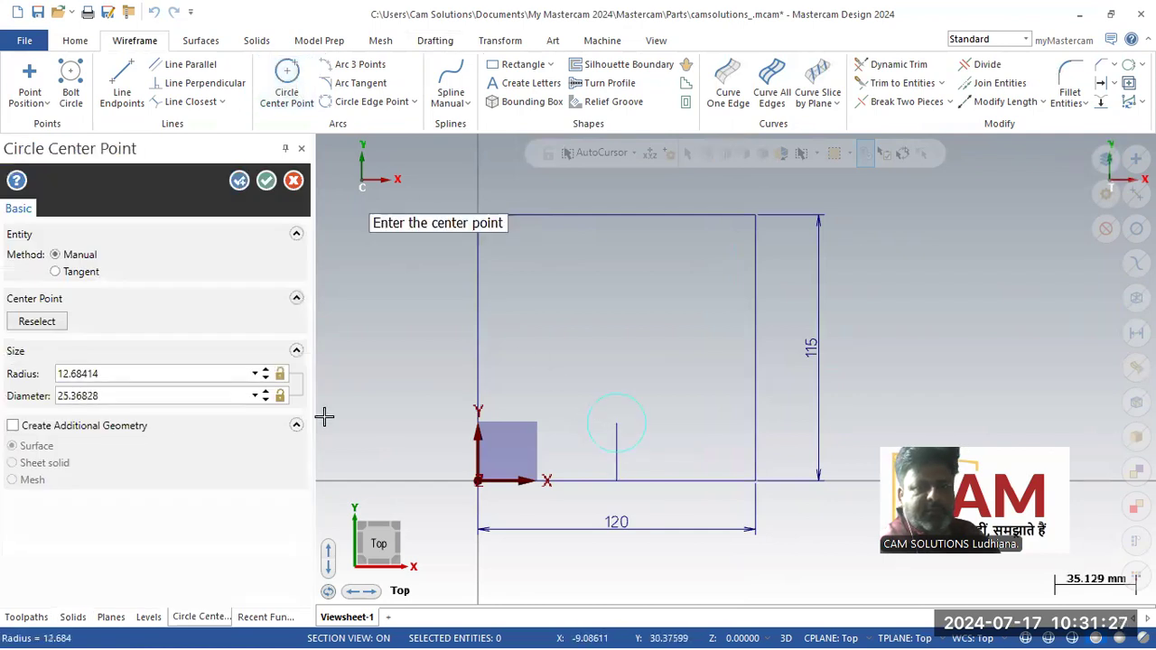
pyautogui.click(153, 374)
pyautogui.write('15')
pyautogui.press('Return')
pyautogui.click(240, 182)
# Step: Check the arc radii in the PDF drawing and add a concentric circle of radius 64 mm around the 15 mm circle
pyautogui.hotkey('alt', 'Tab')
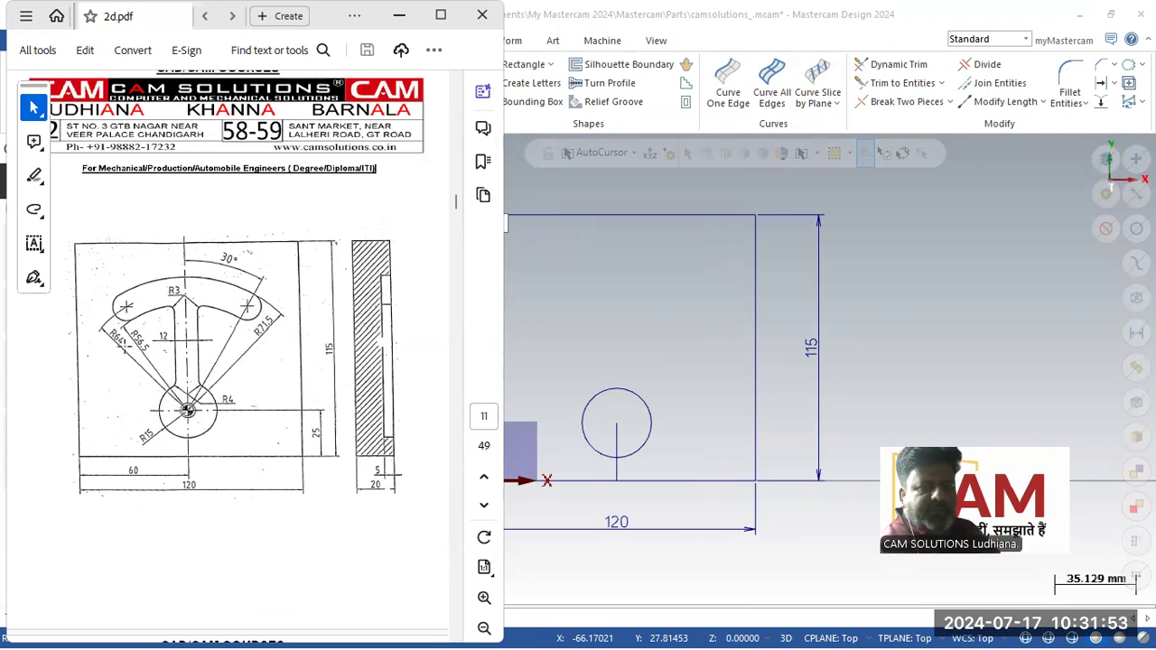
pyautogui.click(600, 332)
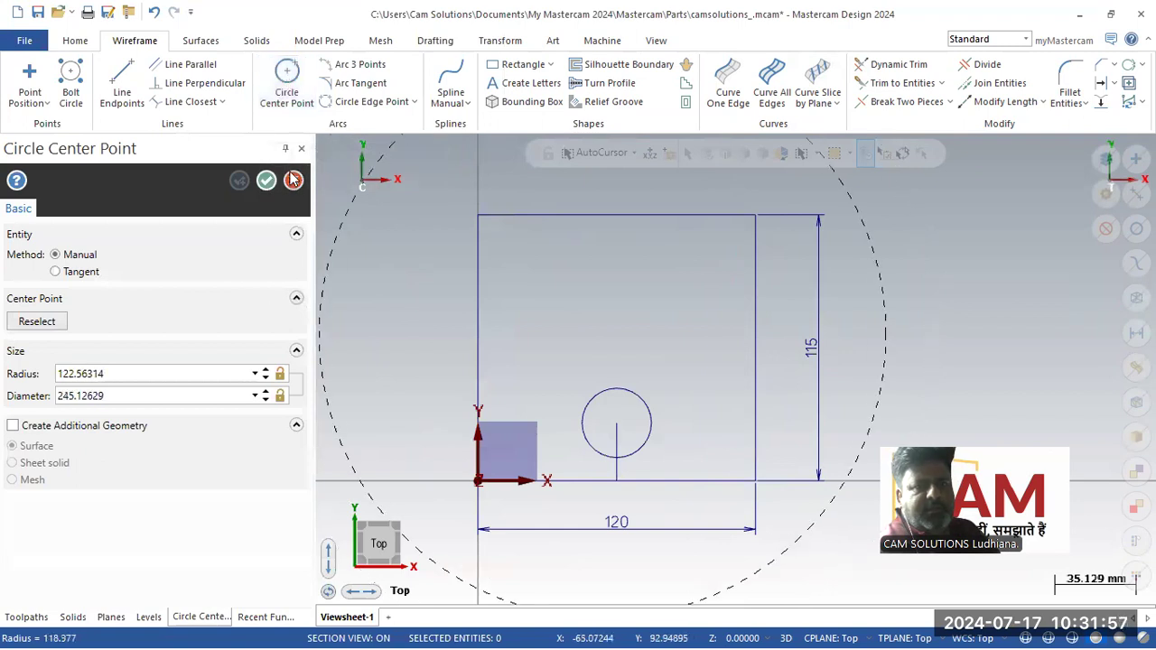
pyautogui.click(288, 79)
pyautogui.click(616, 422)
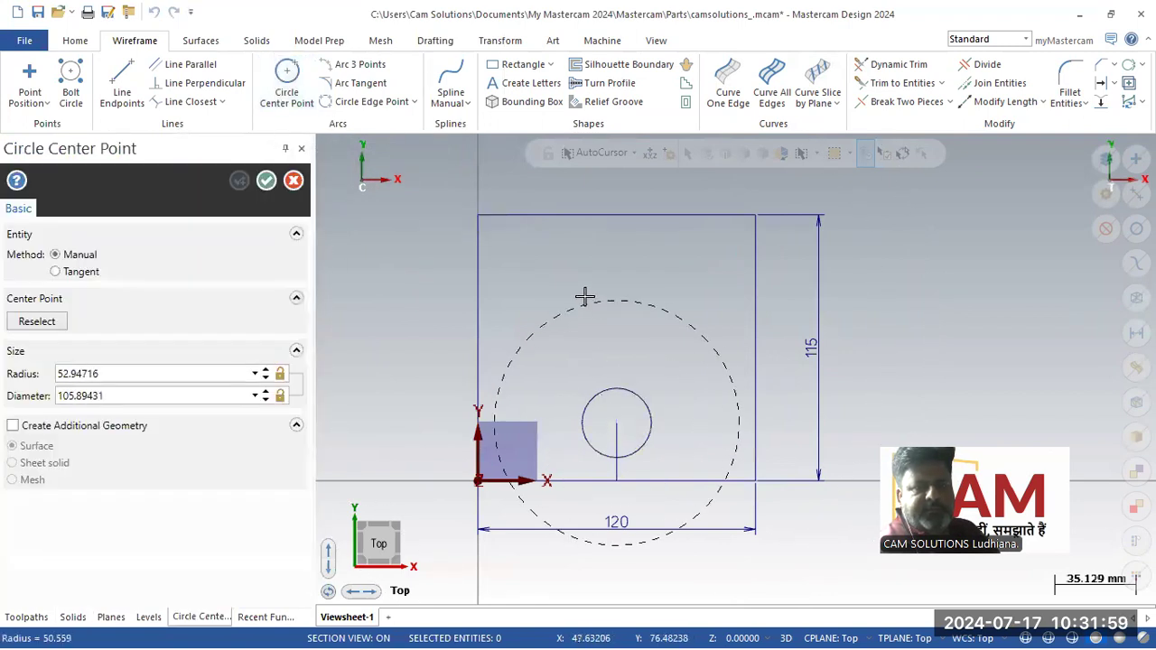
pyautogui.click(130, 376)
pyautogui.write('6')
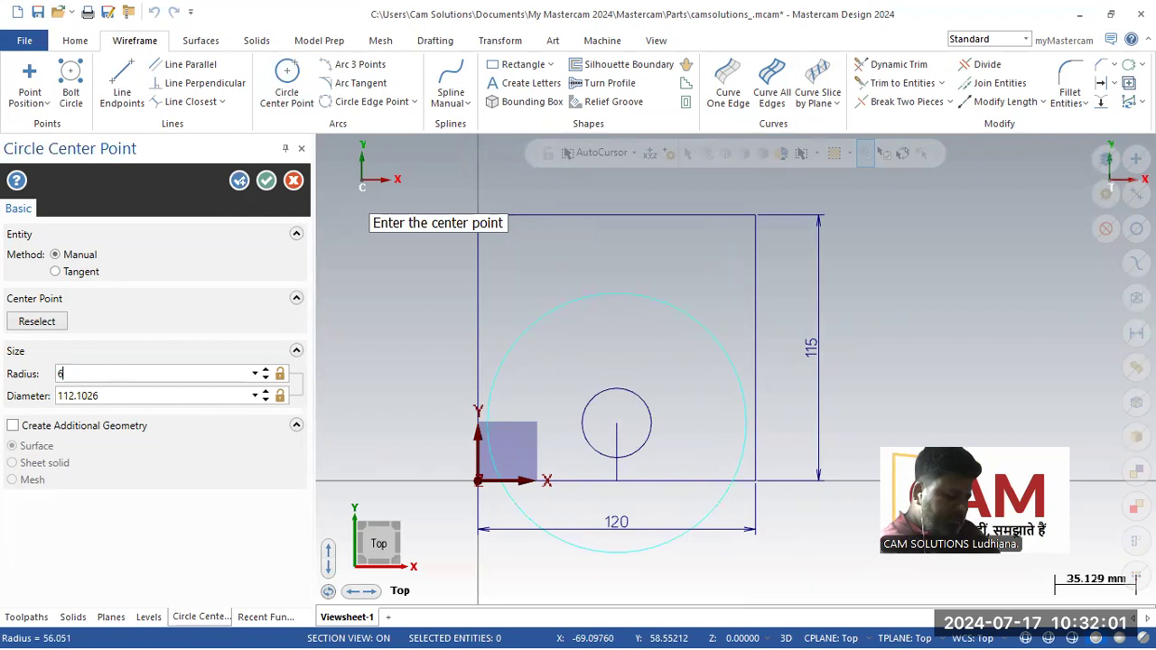
pyautogui.write('4')
pyautogui.press('Return')
pyautogui.click(239, 181)
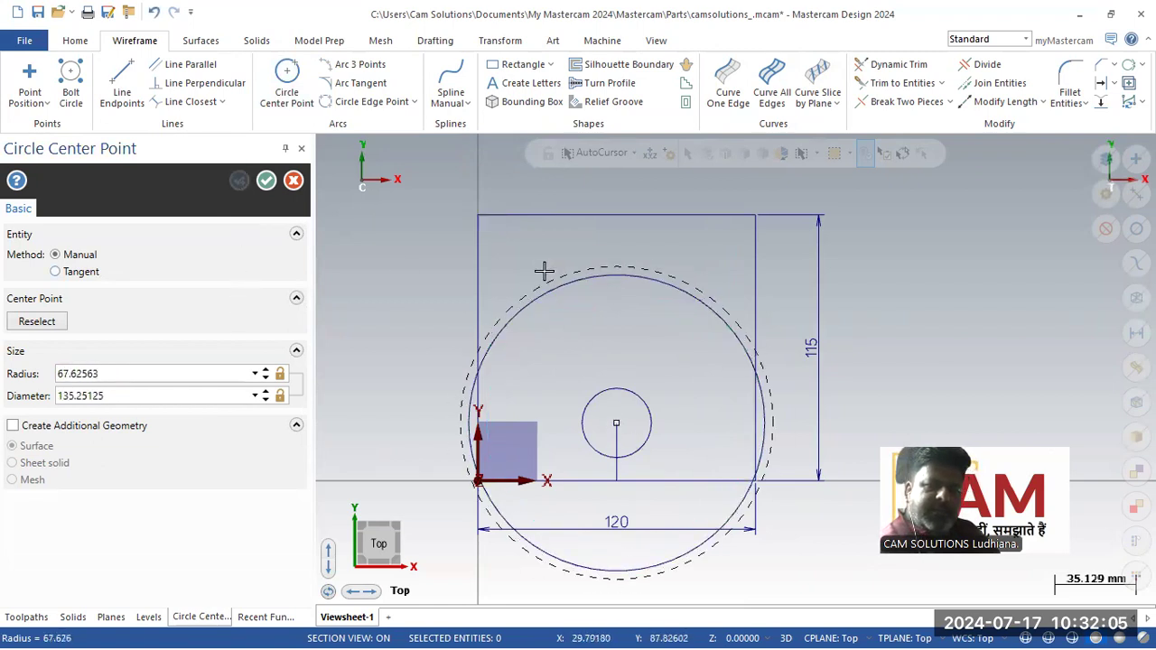
# Step: Add another circle about the same centre with a radius of 56.5 mm, checking the value against the PDF drawing
pyautogui.click(152, 378)
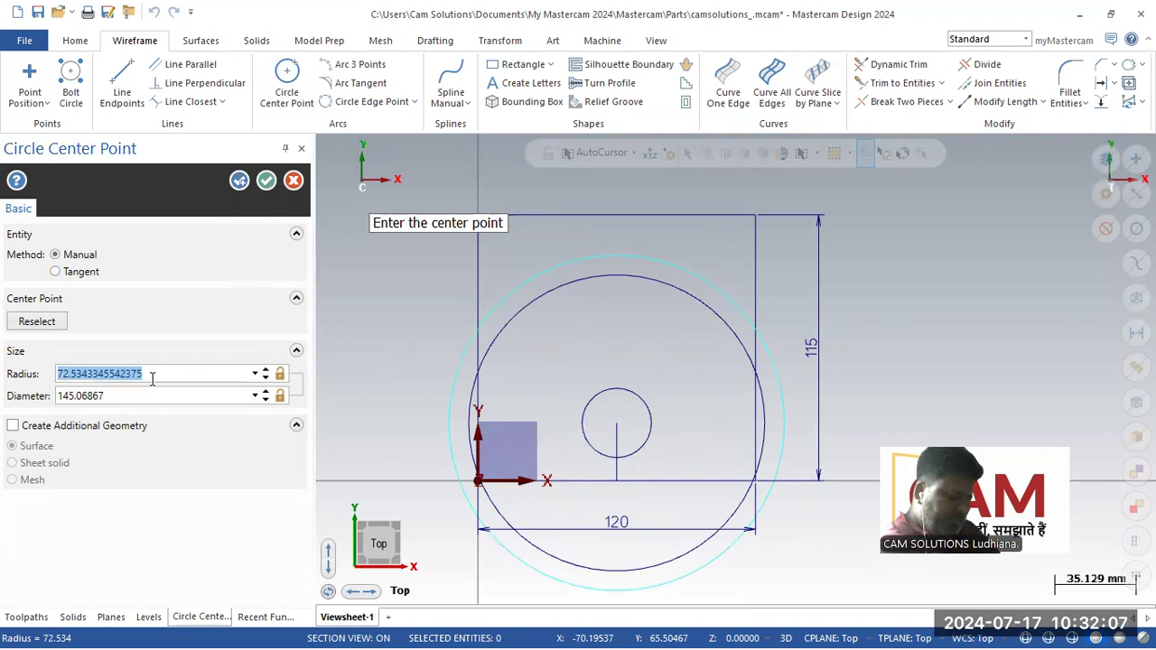
pyautogui.write('56.5')
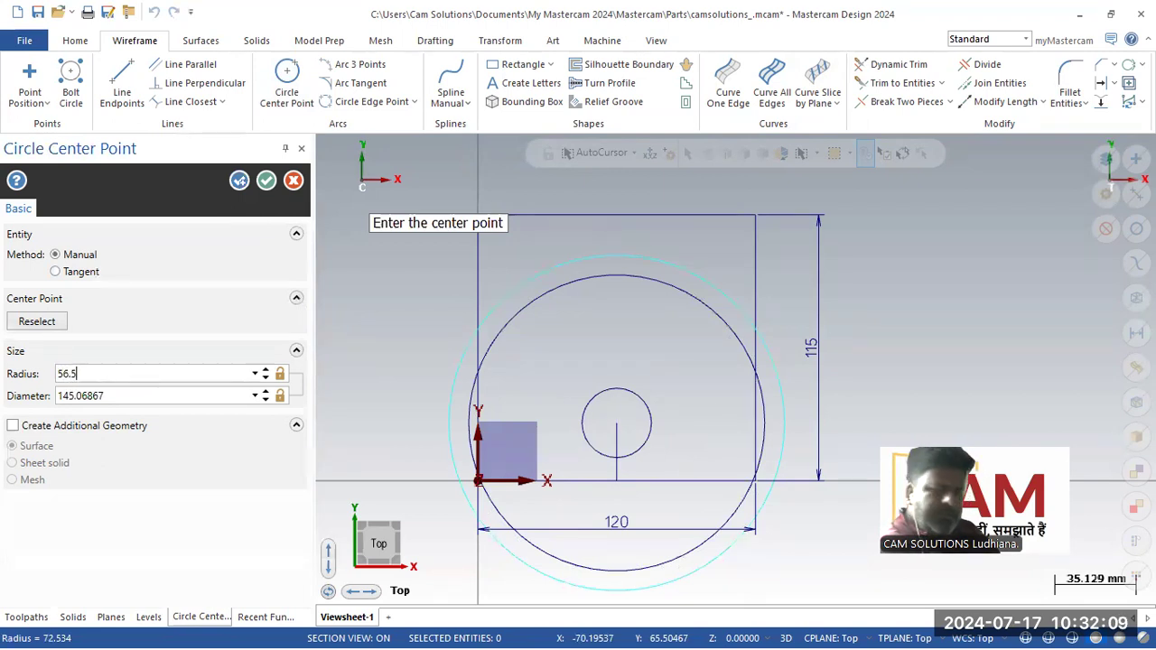
pyautogui.hotkey('alt', 'Tab')
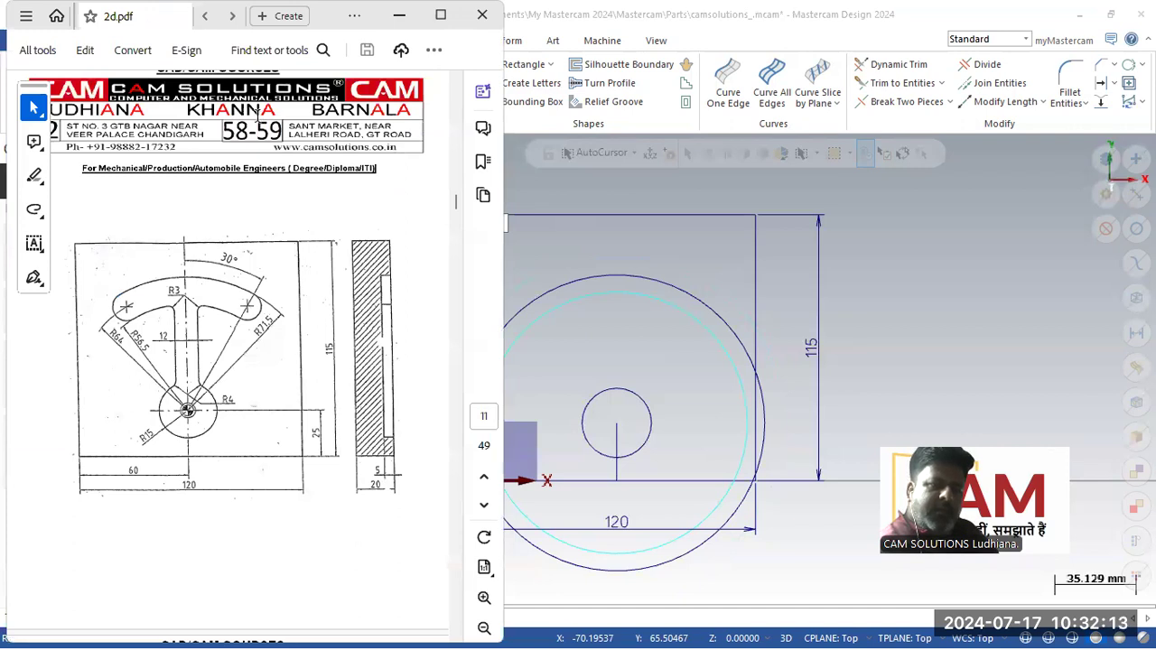
pyautogui.click(399, 15)
pyautogui.click(239, 182)
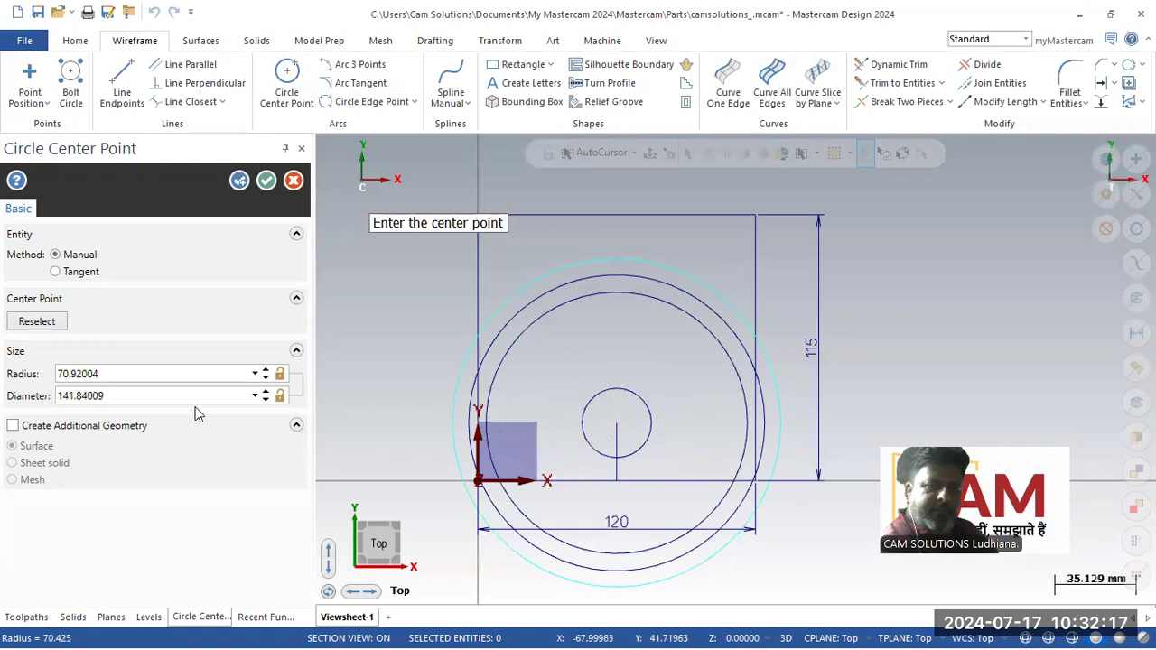
# Step: Set the outermost concentric circle's radius to 71.5 mm and finish the circle
pyautogui.click(154, 373)
pyautogui.write('71.5')
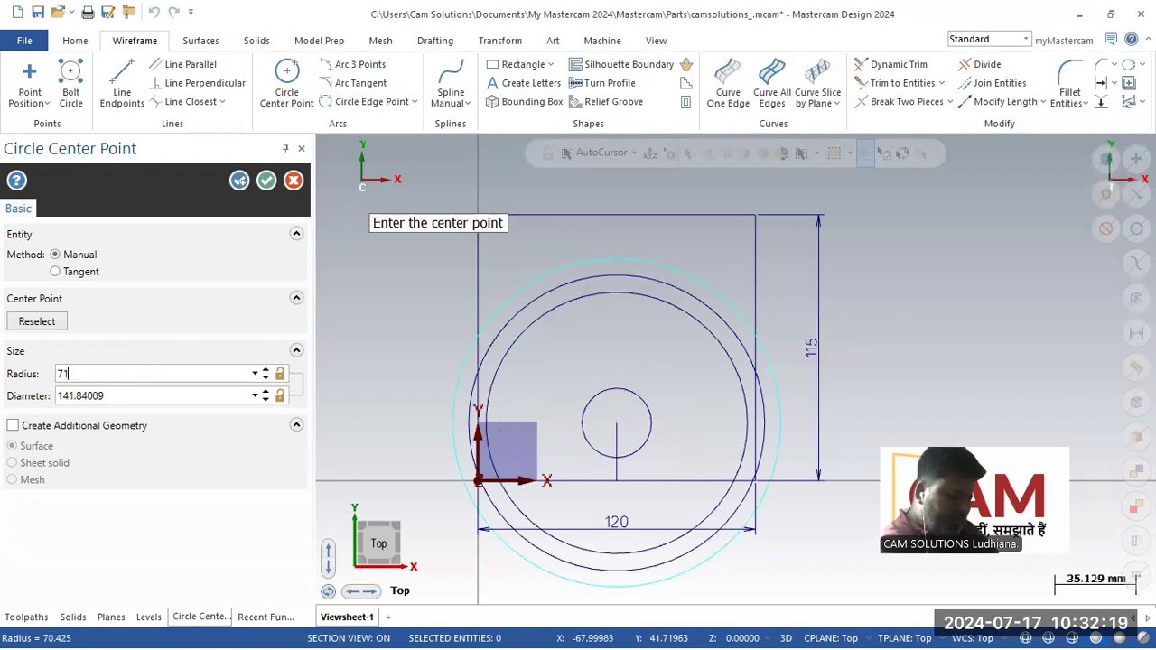
pyautogui.press('Return')
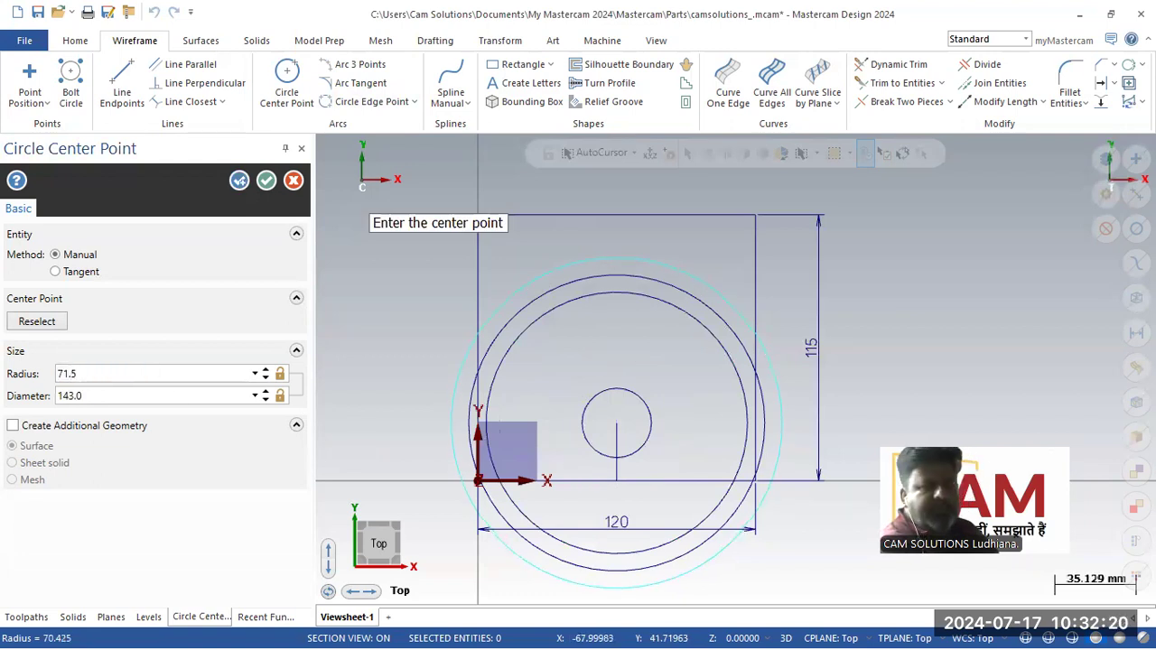
pyautogui.click(266, 181)
# Step: Draw a line about 84 mm long from the circles' centre up to the right, at an angle of 60°
pyautogui.click(122, 83)
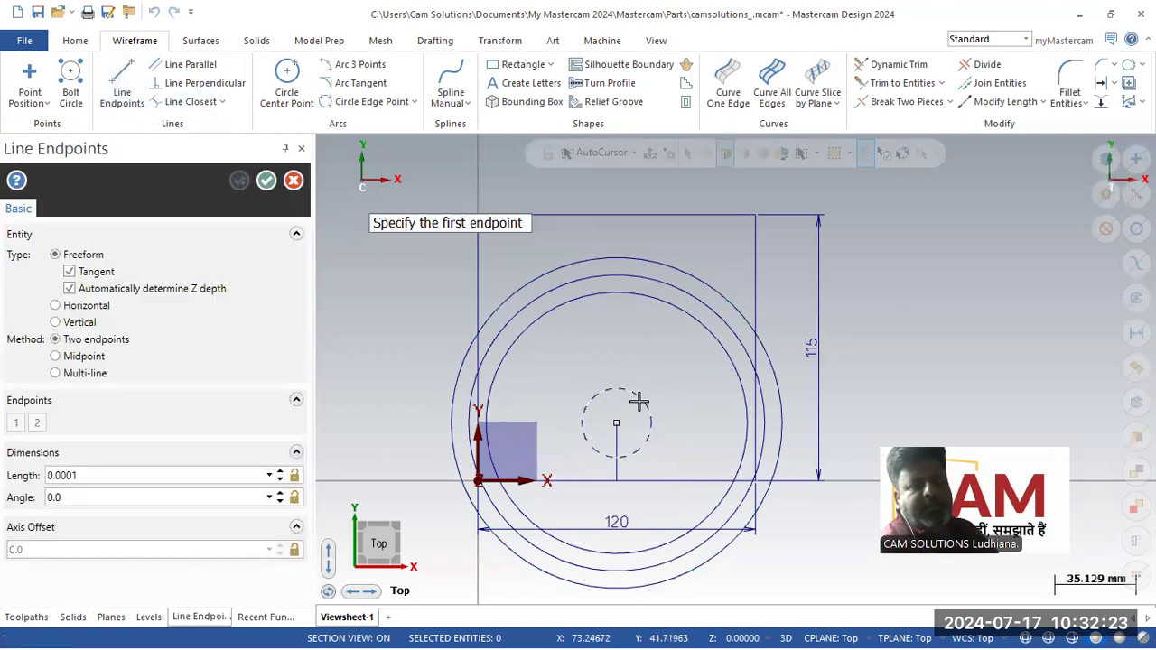
pyautogui.click(617, 422)
pyautogui.click(705, 256)
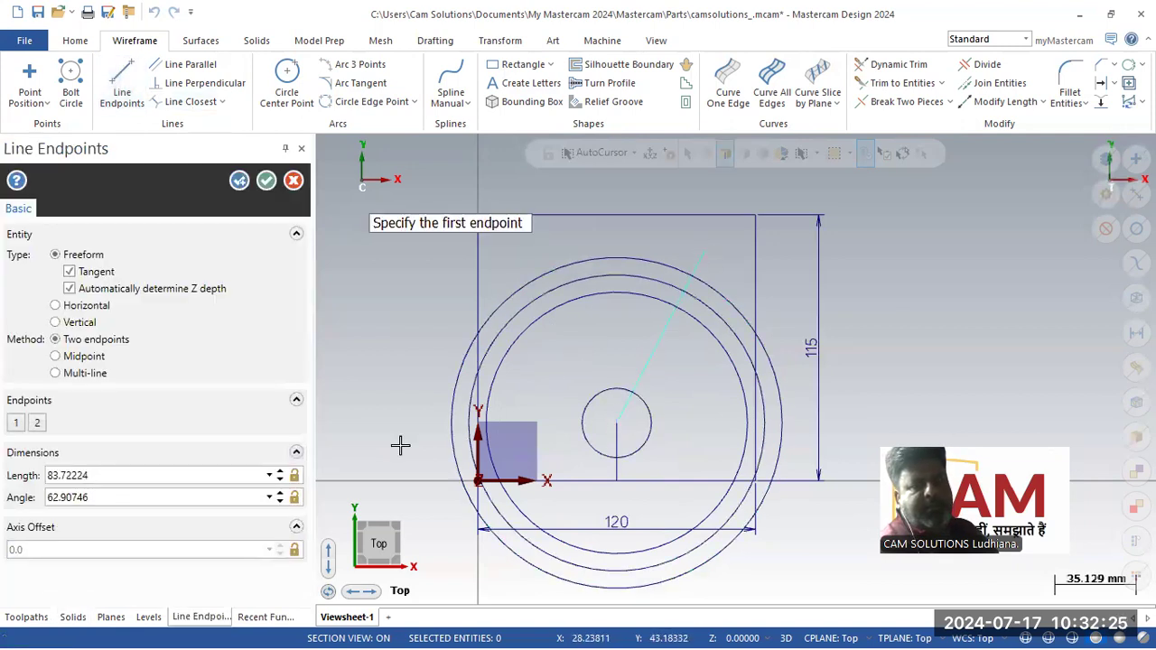
pyautogui.click(124, 497)
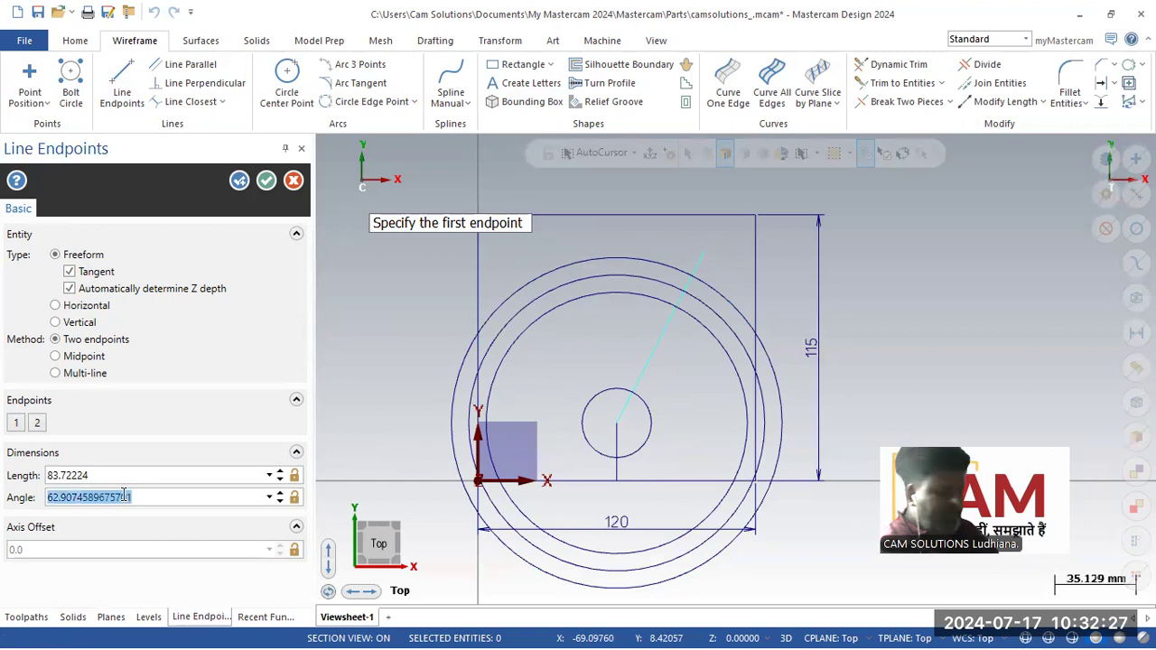
pyautogui.write('9')
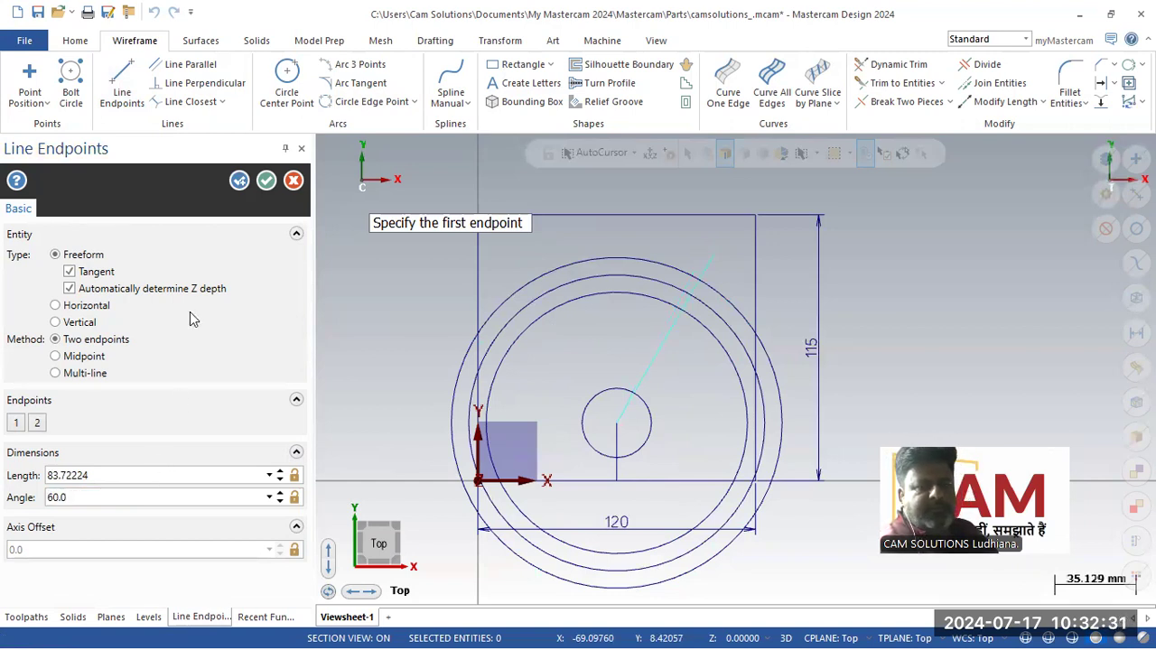
# Step: Check the slot's 30° angle from the vertical centre line in the PDF drawing and accept the angled line in Mastercam
pyautogui.hotkey('alt', 'Tab')
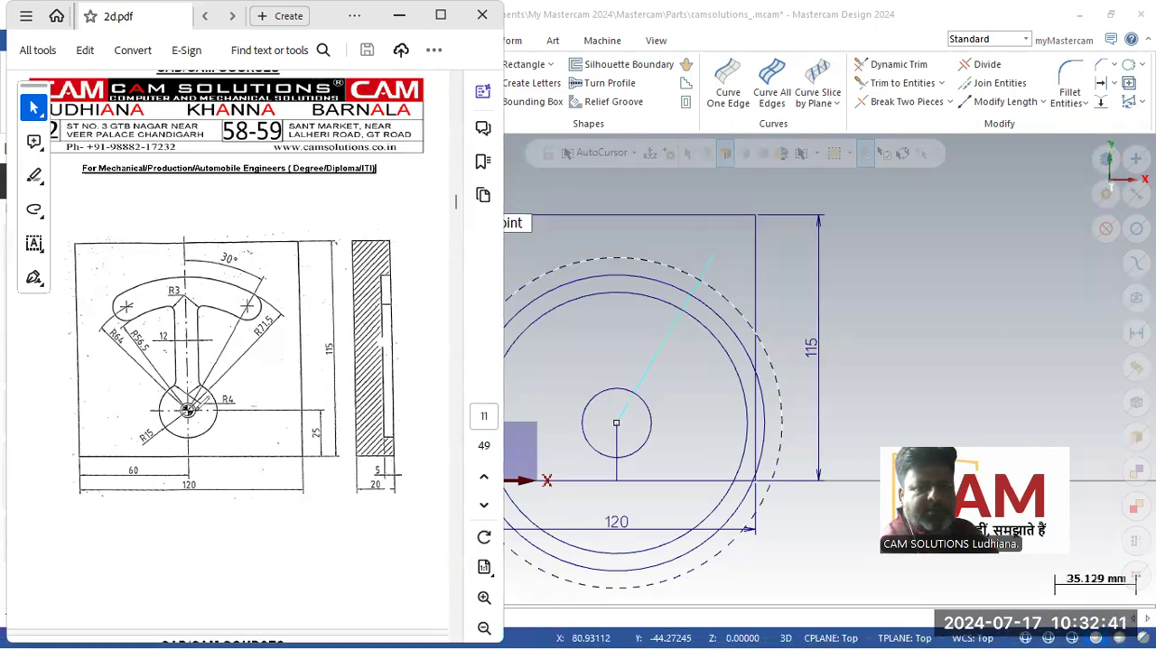
pyautogui.moveTo(88, 411); pyautogui.dragTo(334, 407)
pyautogui.moveTo(186, 262); pyautogui.dragTo(189, 517)
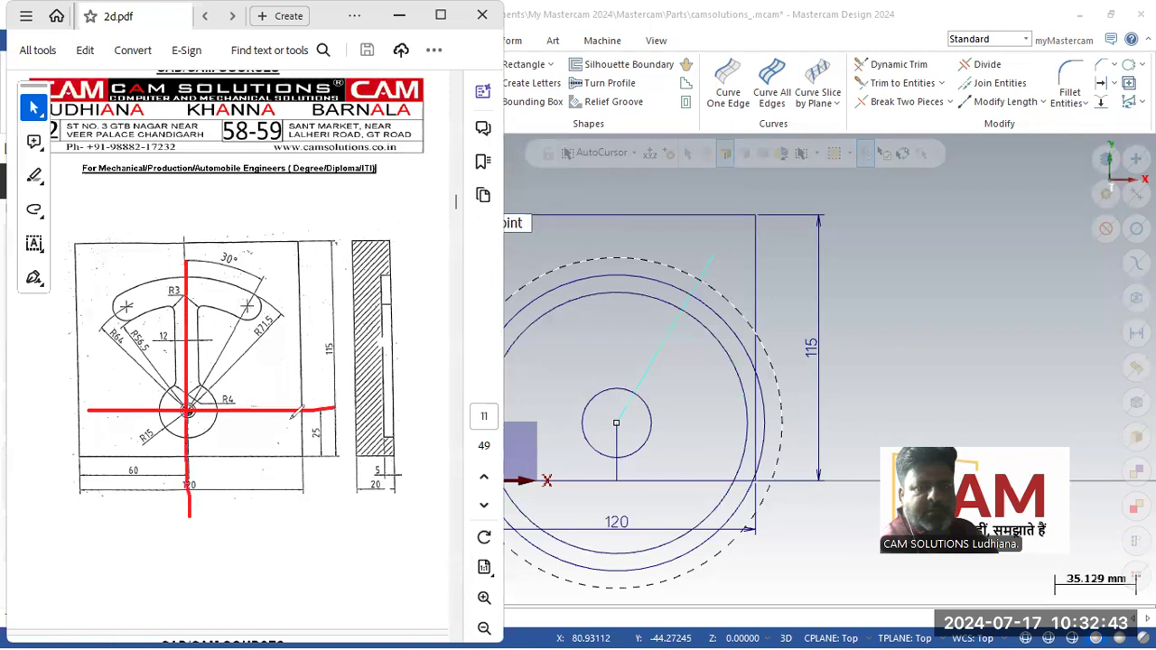
pyautogui.click(170, 237)
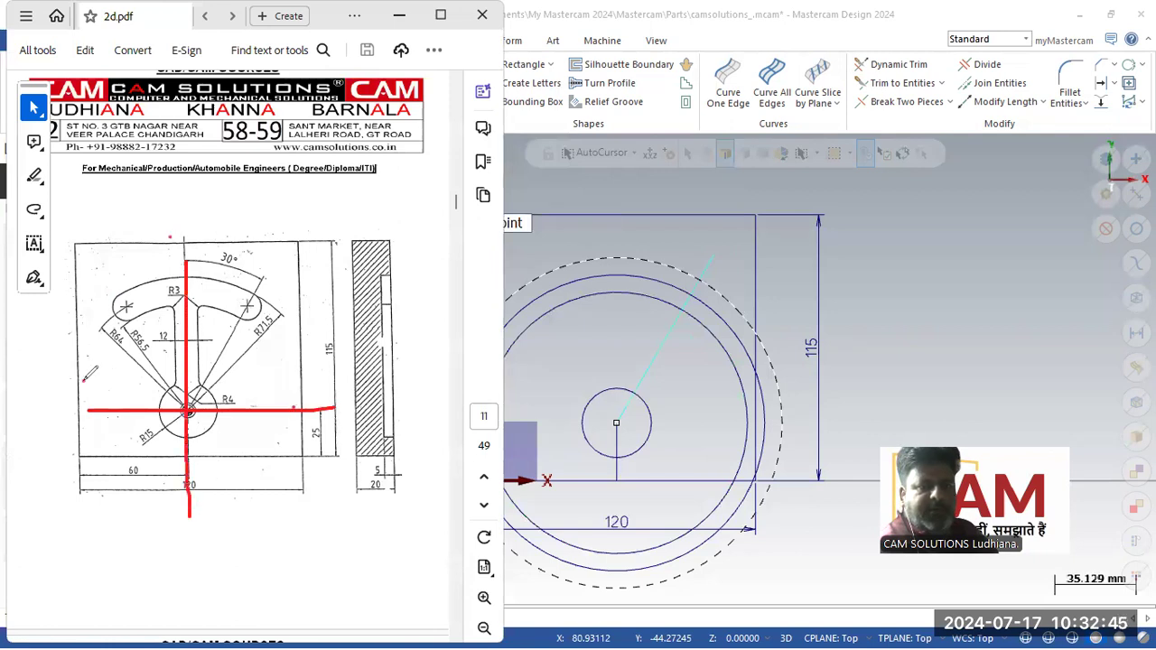
pyautogui.moveTo(173, 239); pyautogui.dragTo(253, 264)
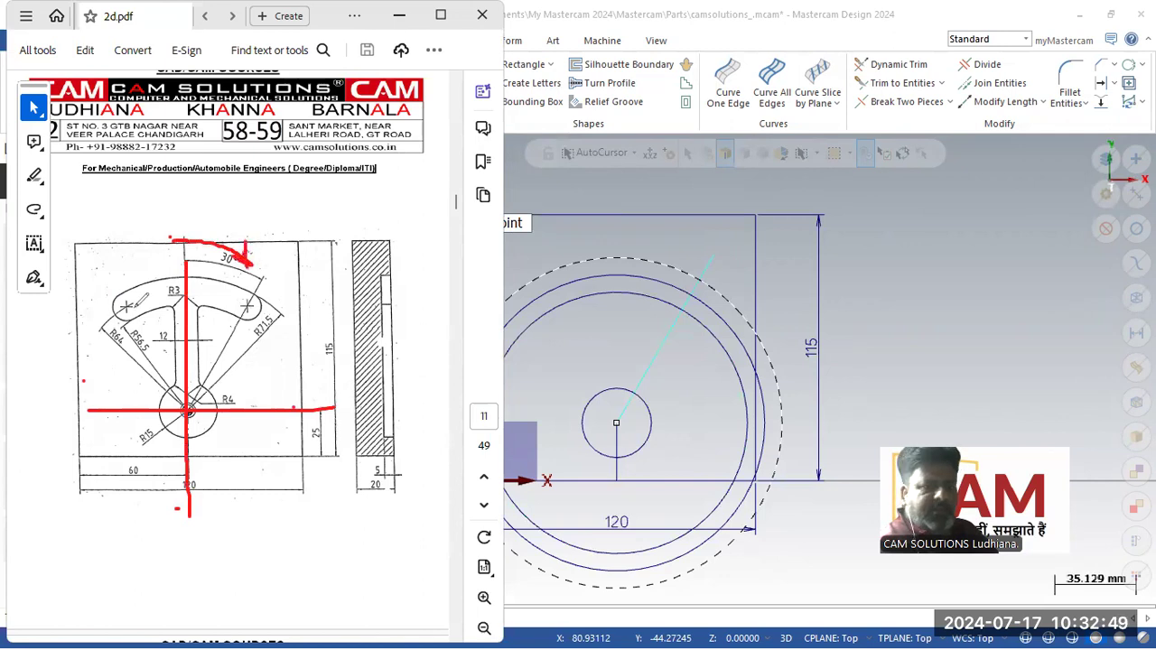
pyautogui.click(104, 425)
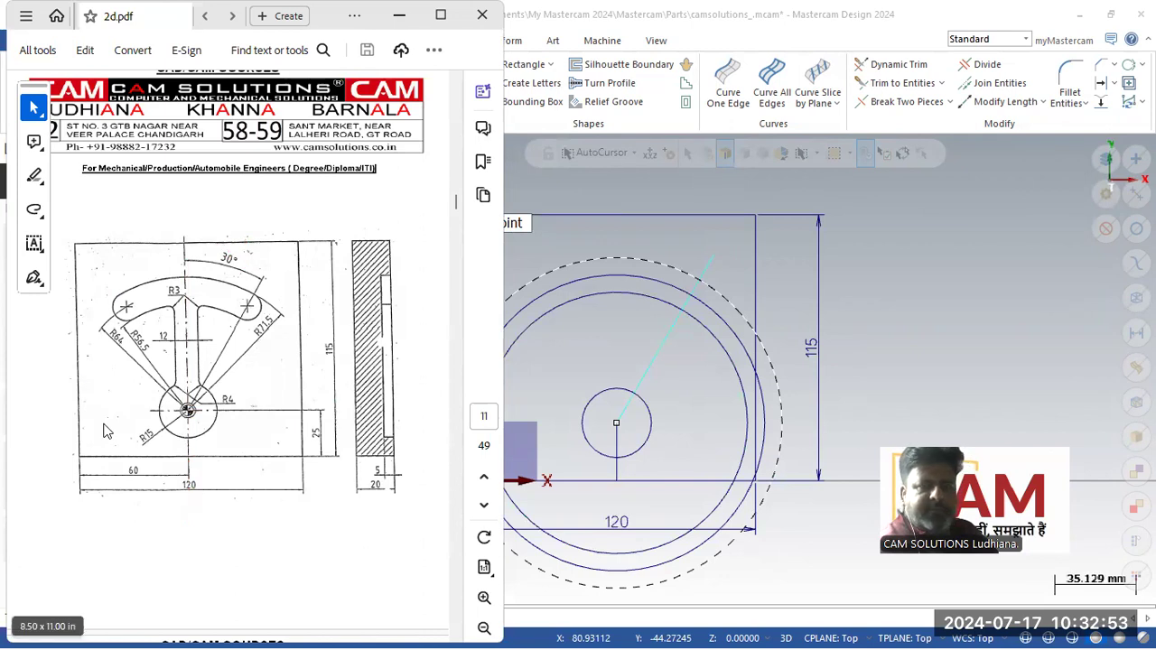
pyautogui.hotkey('alt', 'Tab')
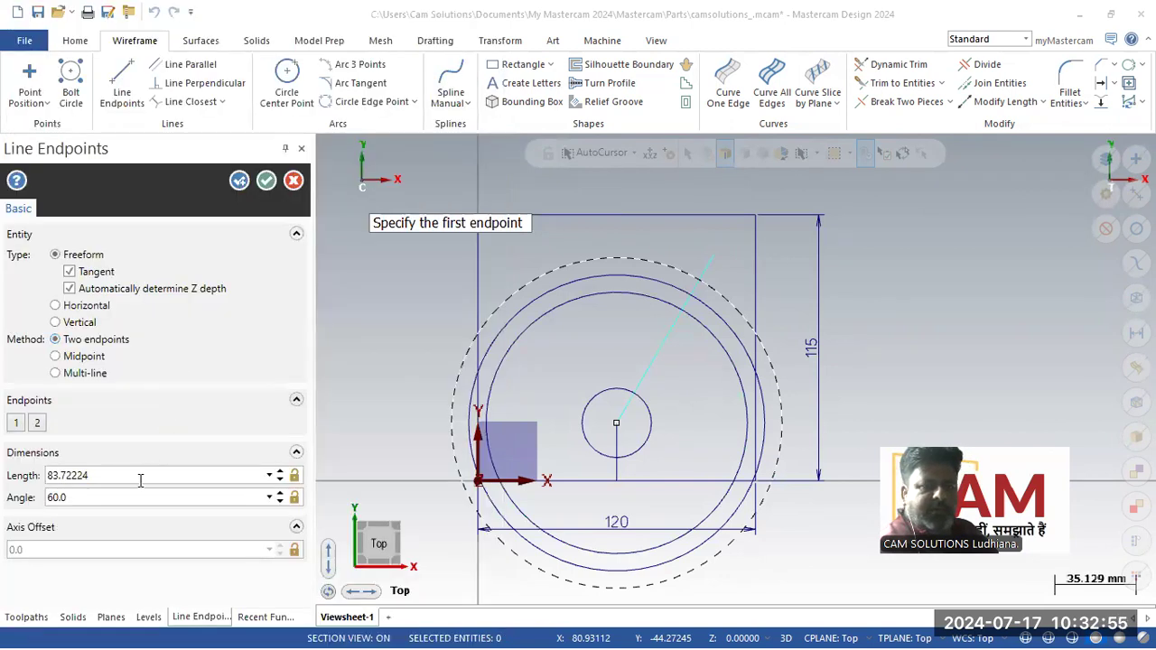
pyautogui.click(142, 477)
pyautogui.click(266, 181)
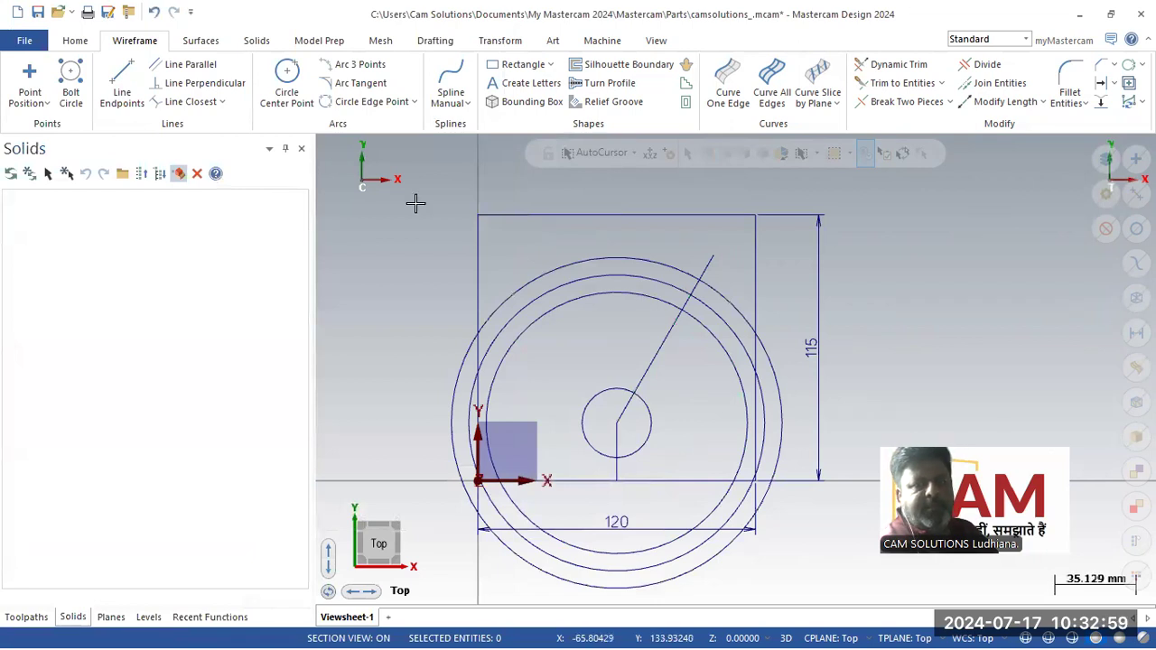
# Step: Draw a second line about 82 mm long from the circles' centre up to the left, at an angle of 120°
pyautogui.press('Return')
pyautogui.click(588, 368)
pyautogui.click(534, 262)
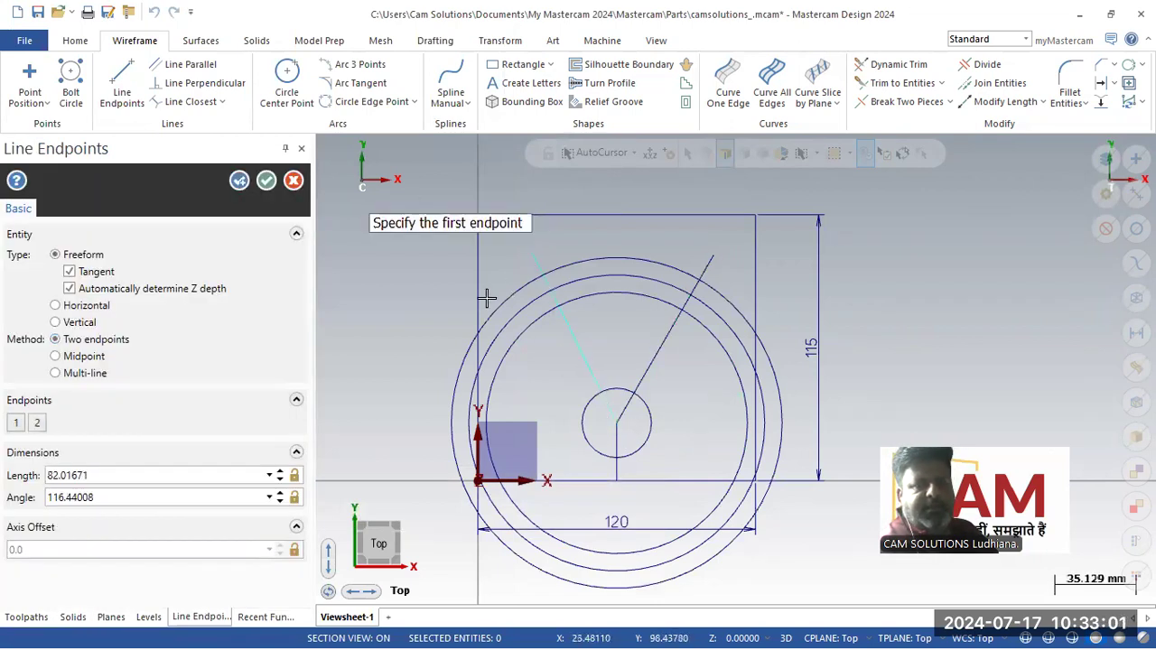
pyautogui.click(173, 498)
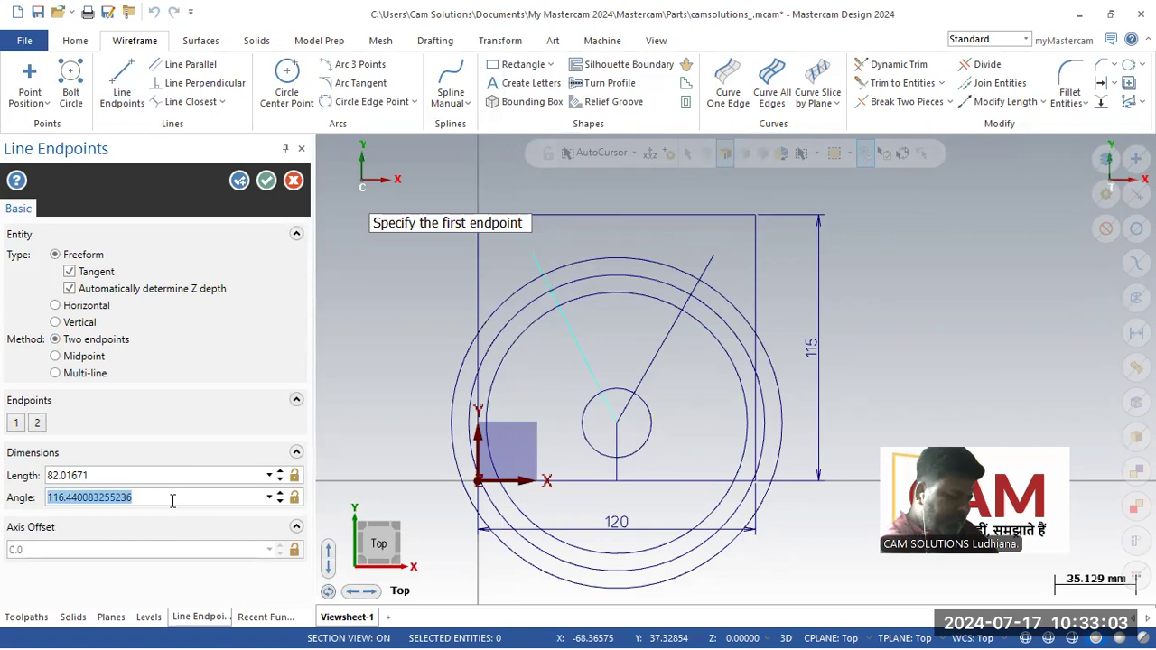
pyautogui.write('90')
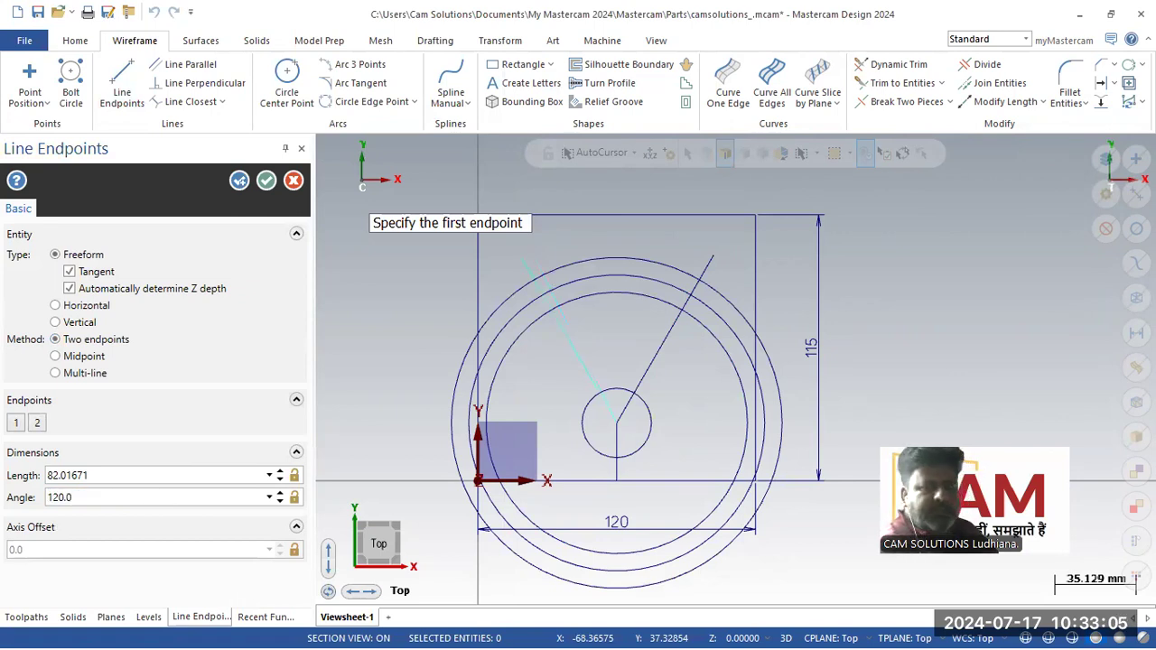
pyautogui.click(266, 180)
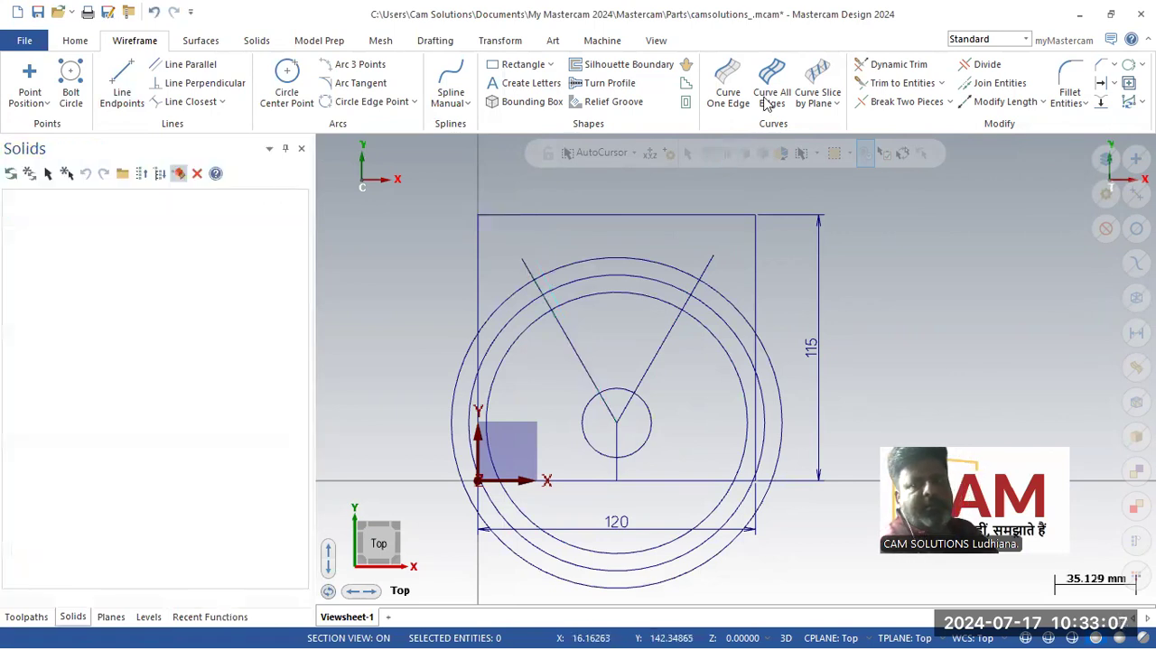
# Step: Trim the three large circles with Divide beyond the 60° line, undoing the accidental removal of the rectangle's right edge
pyautogui.click(982, 65)
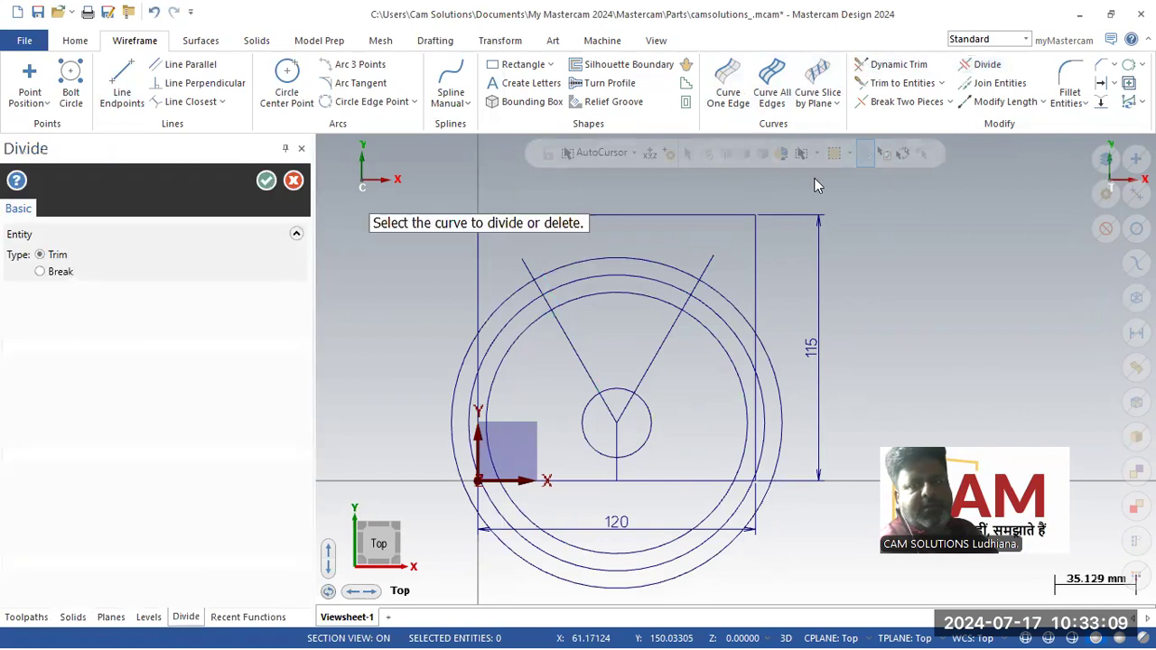
pyautogui.click(702, 331)
pyautogui.click(729, 311)
pyautogui.click(770, 361)
pyautogui.click(766, 405)
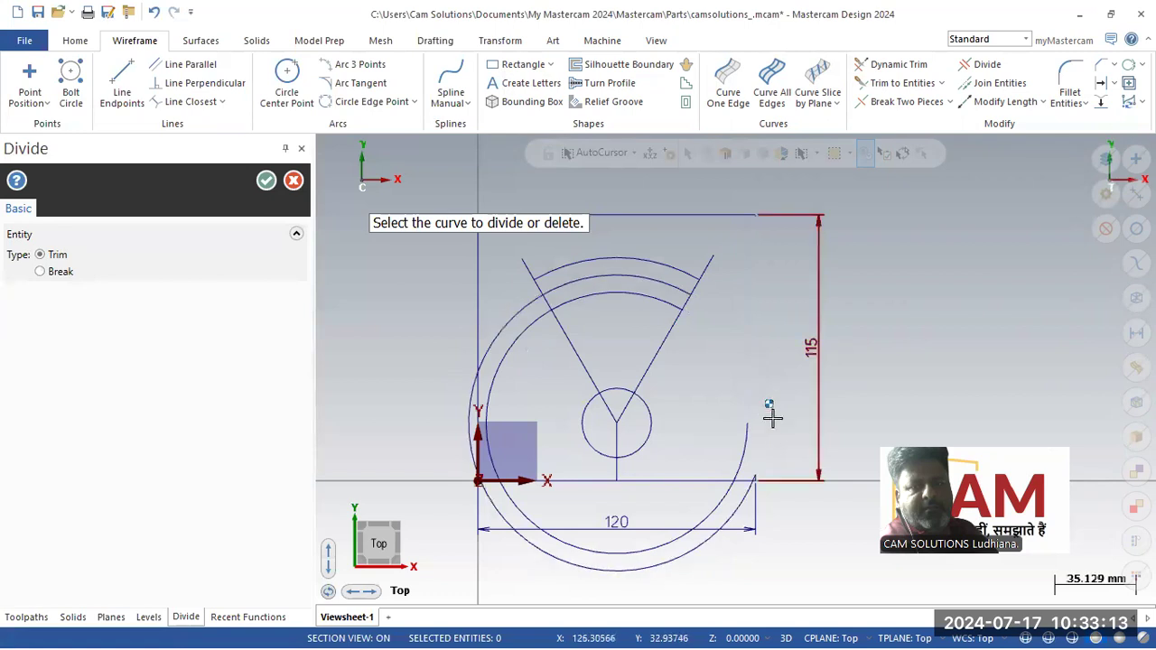
pyautogui.click(155, 13)
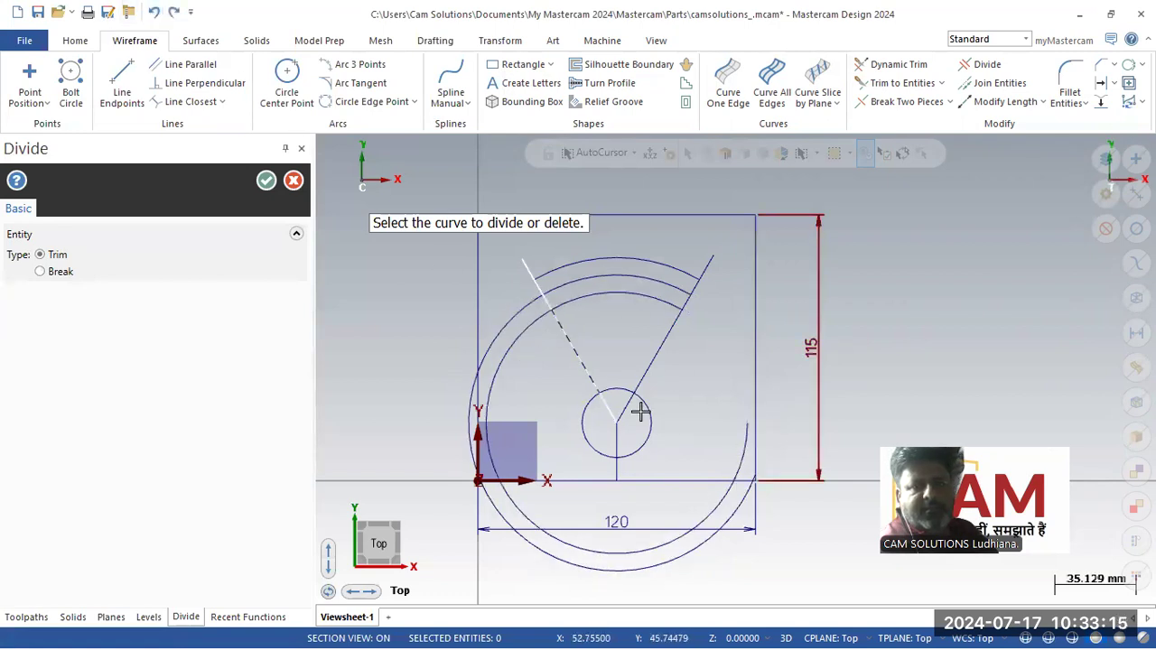
# Step: Trim away the lower and left portions of the two inner large circles up to the 120° line
pyautogui.click(728, 492)
pyautogui.click(730, 508)
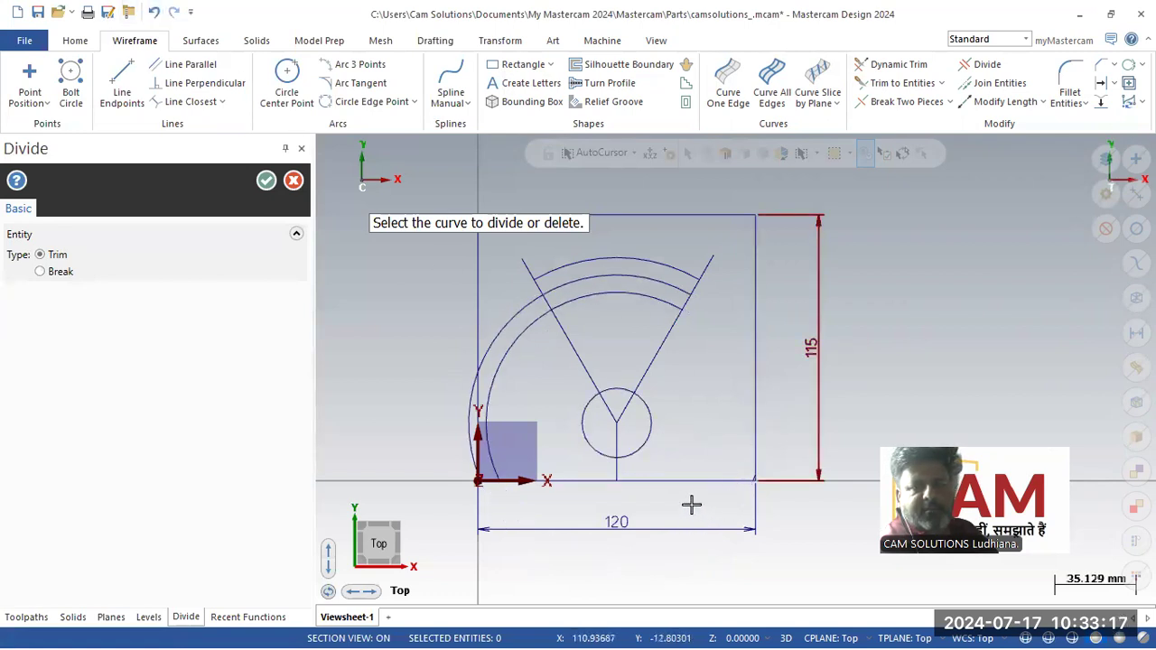
pyautogui.click(498, 342)
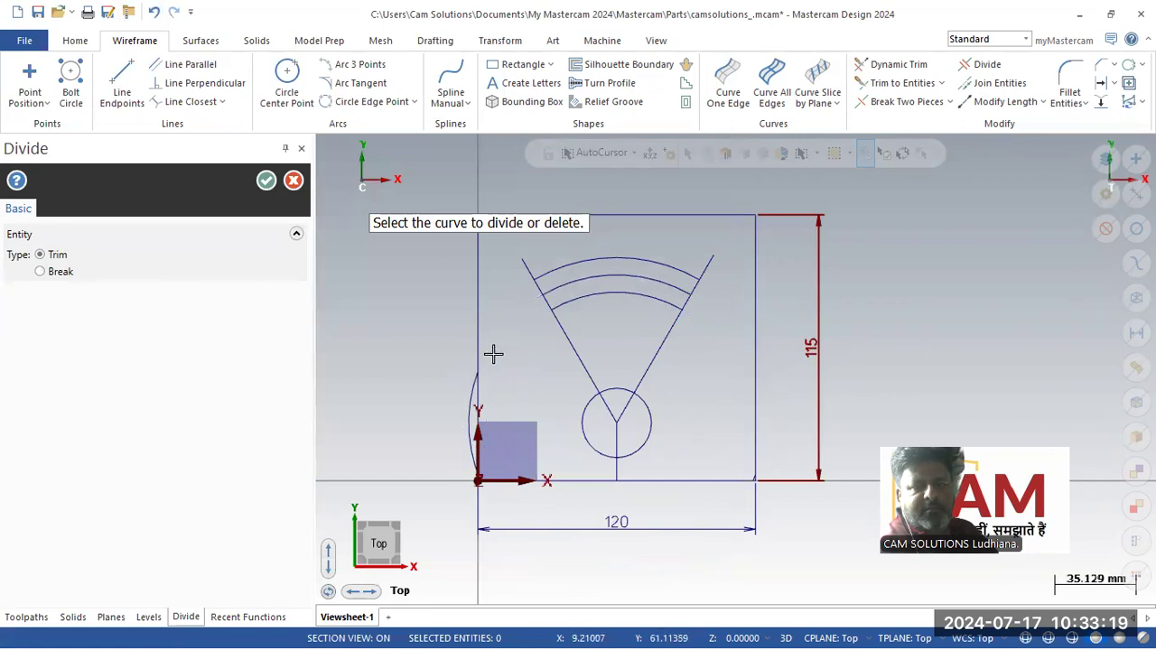
# Step: Remove the leftover arc pieces at the rectangle's left edge and in its two lower corners
pyautogui.scroll(6, 777, 491)
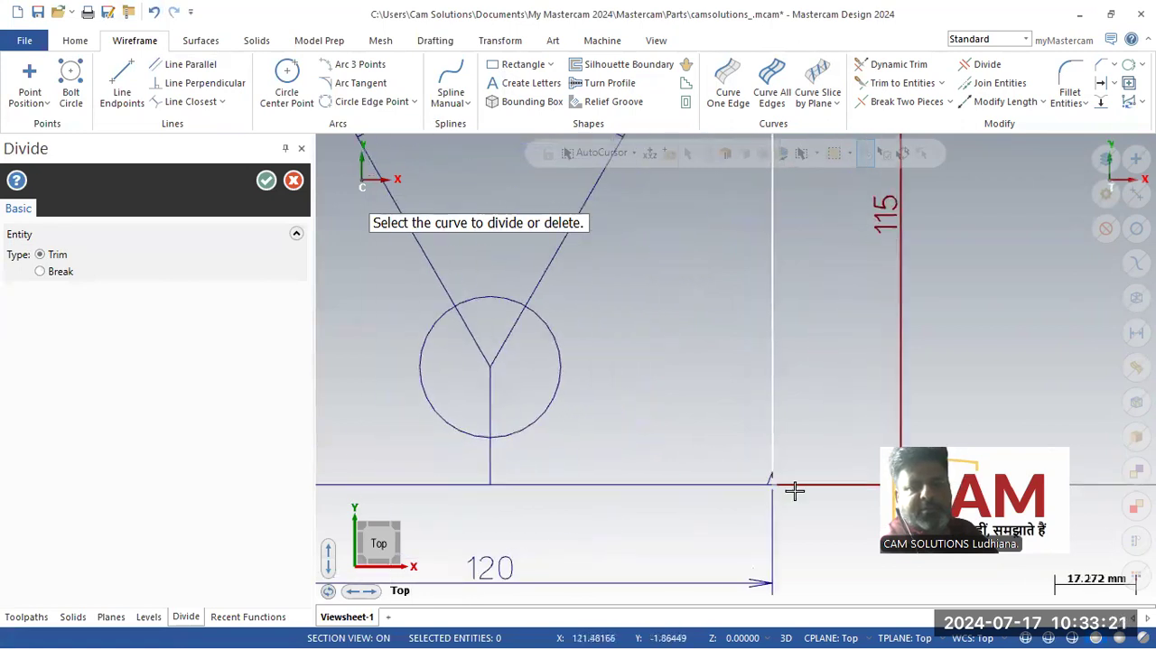
pyautogui.scroll(8, 797, 490)
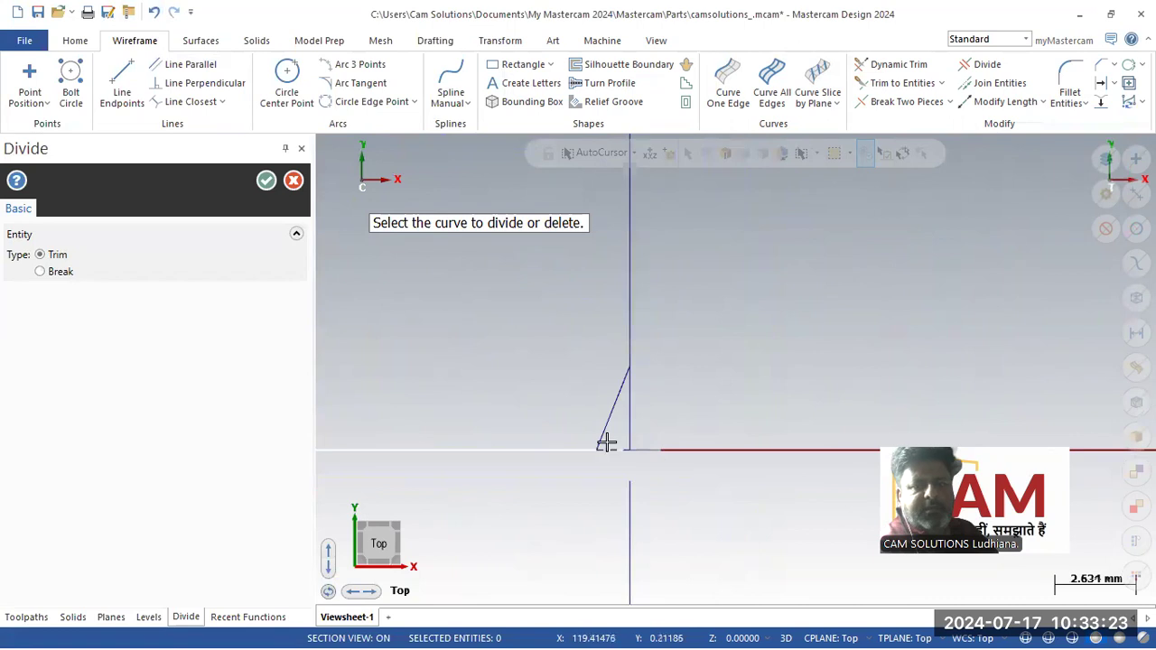
pyautogui.scroll(-10, 792, 353)
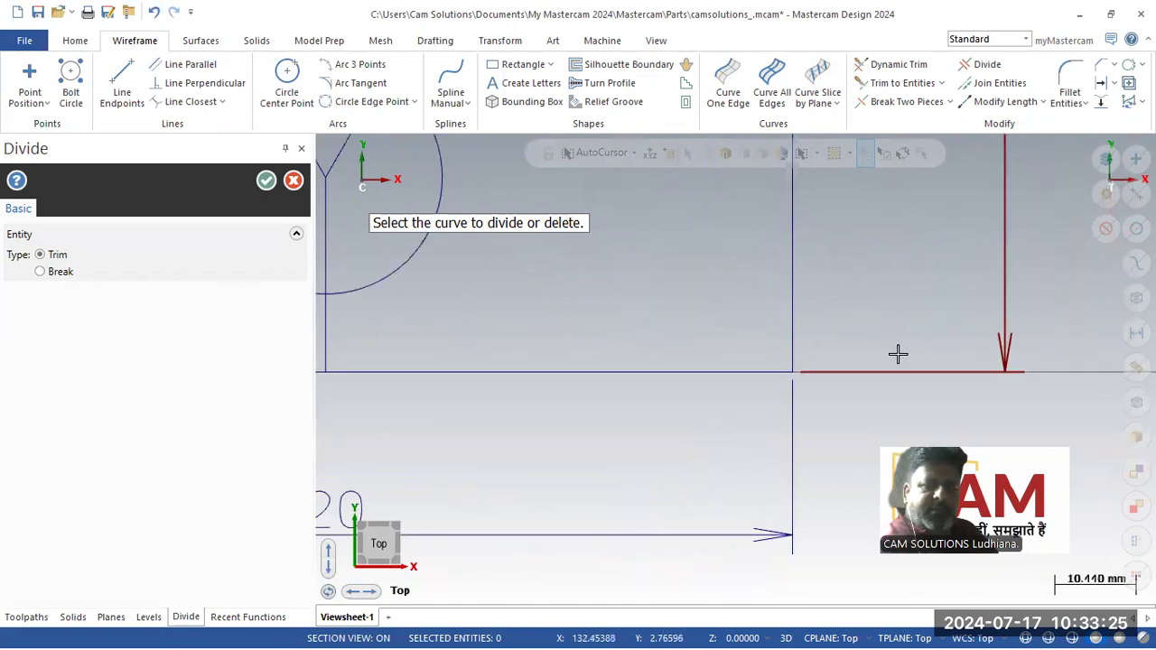
pyautogui.scroll(-2, 704, 373)
pyautogui.scroll(8, 385, 390)
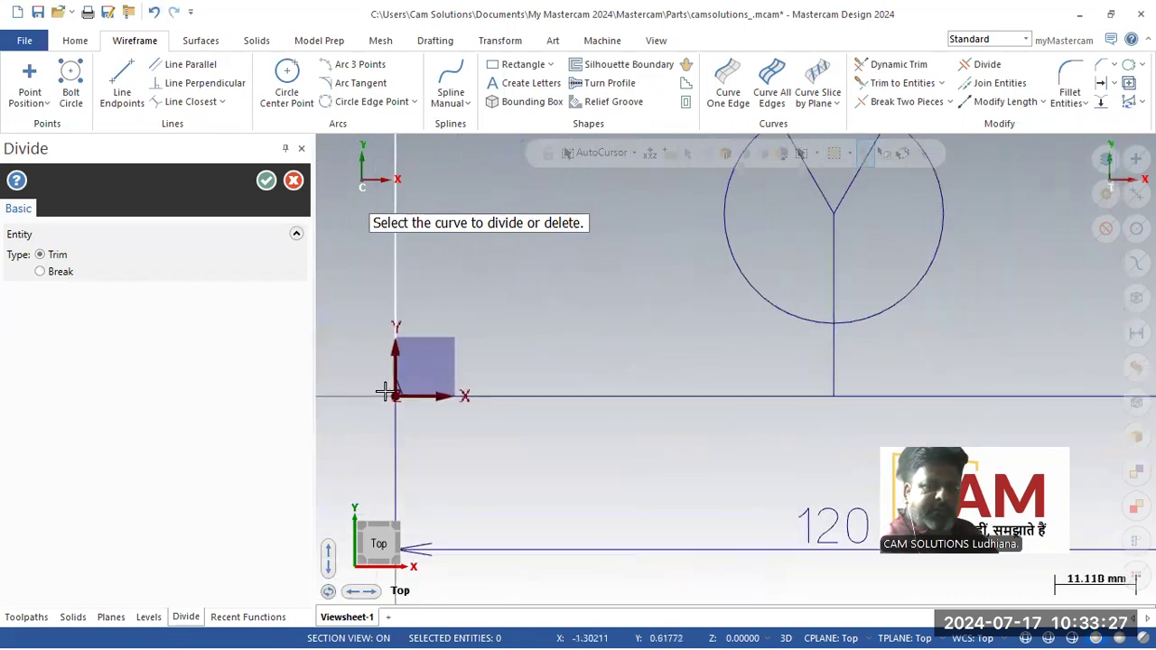
pyautogui.scroll(7, 385, 390)
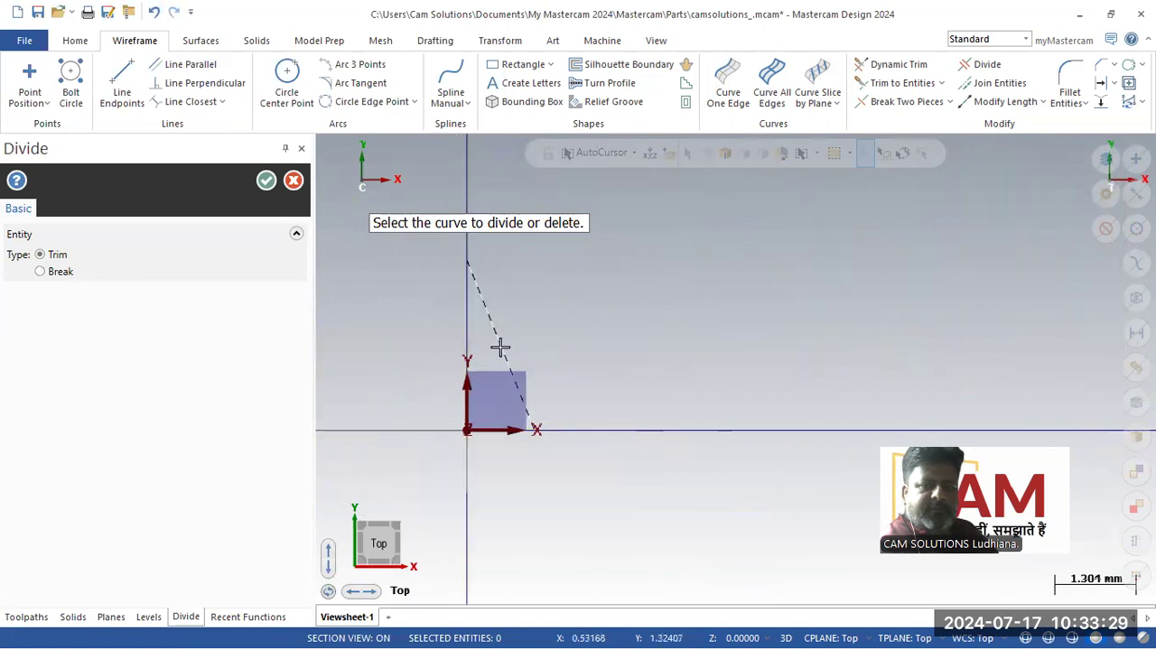
pyautogui.scroll(-12, 423, 460)
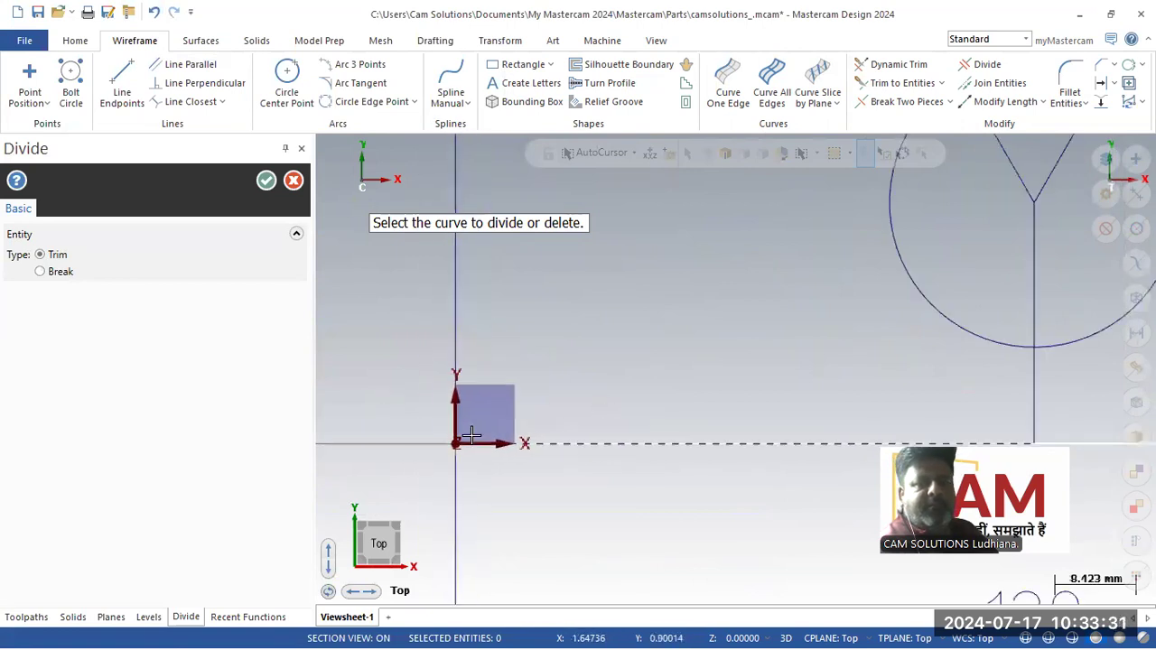
pyautogui.scroll(-7, 468, 436)
pyautogui.scroll(3, 544, 331)
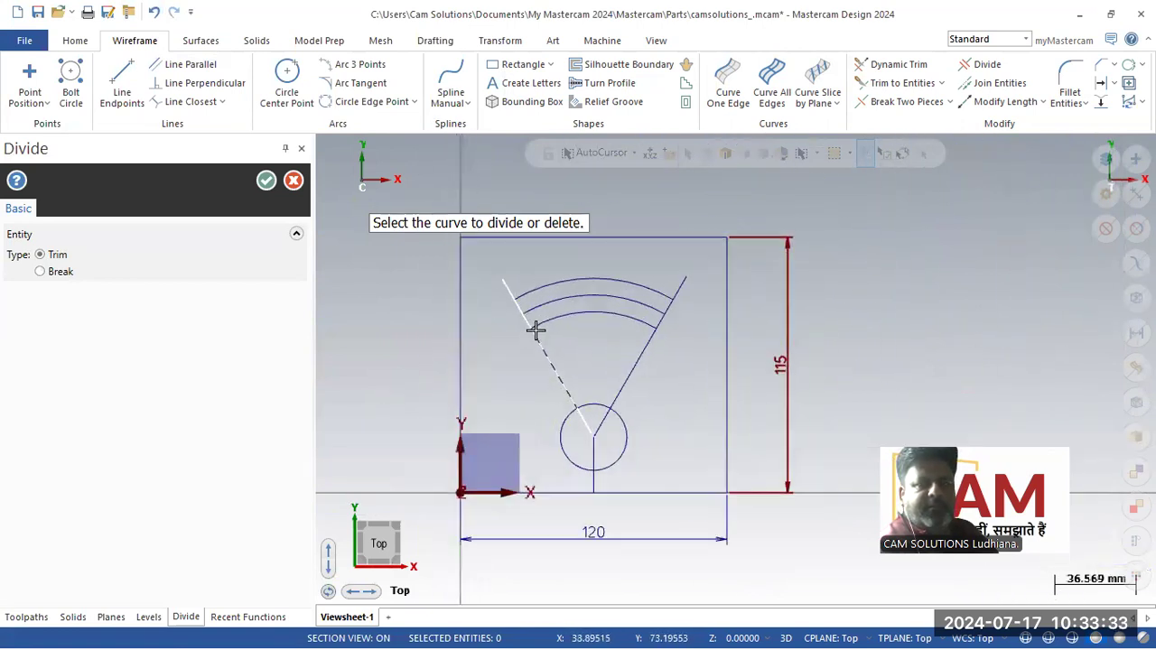
pyautogui.click(285, 90)
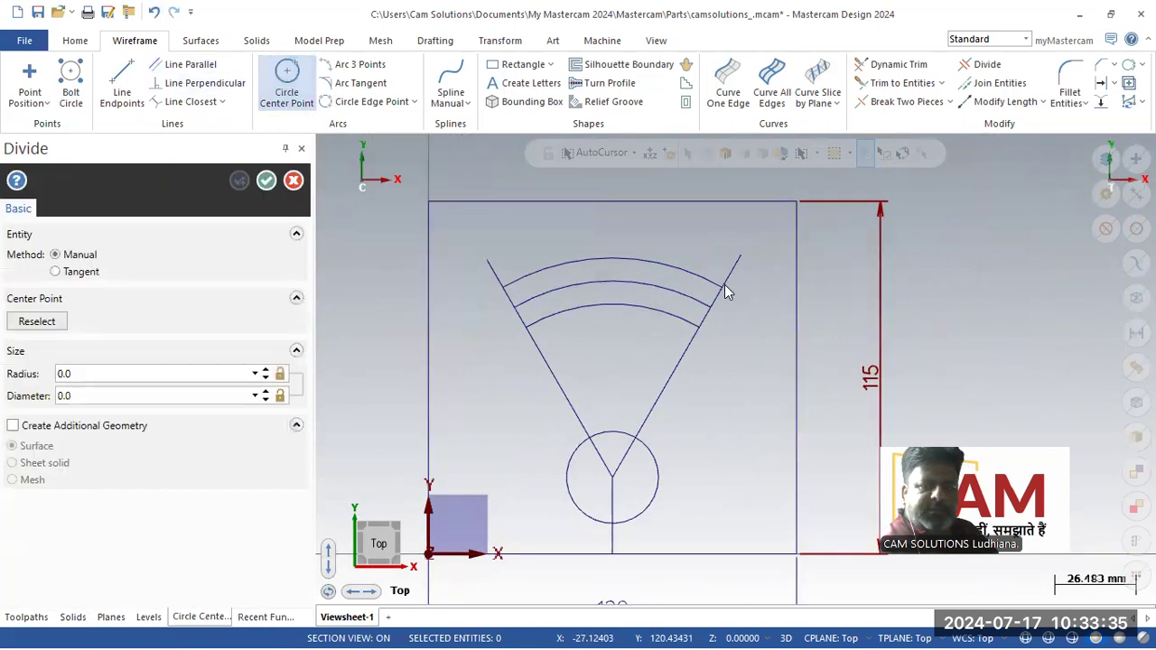
pyautogui.press('Escape')
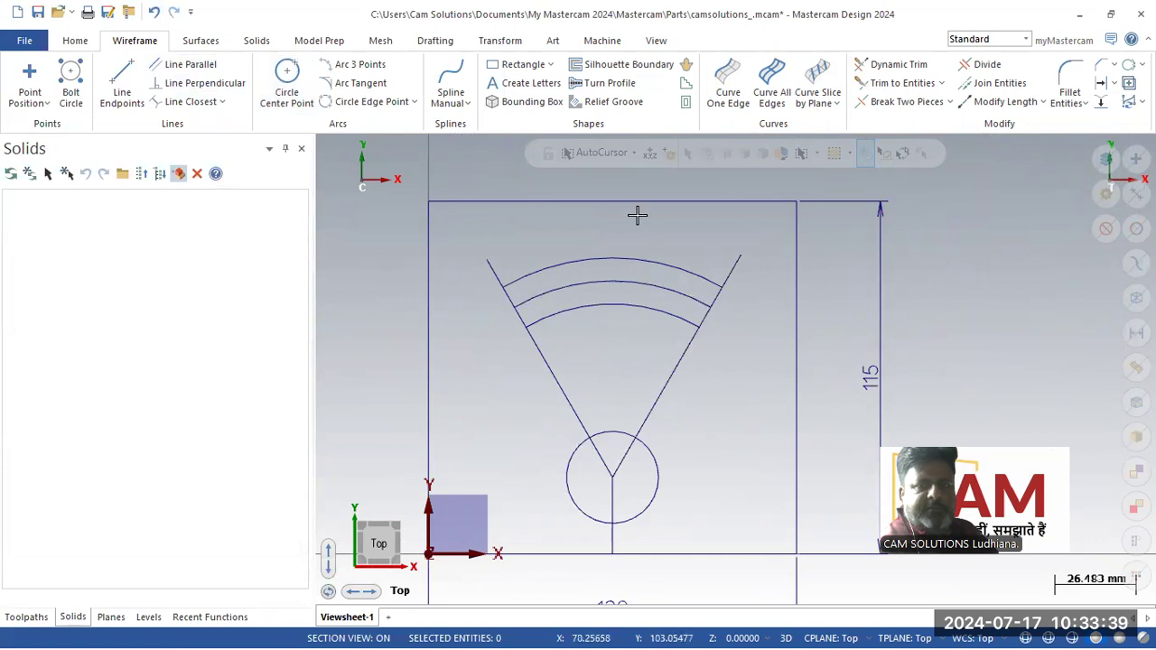
pyautogui.click(634, 153)
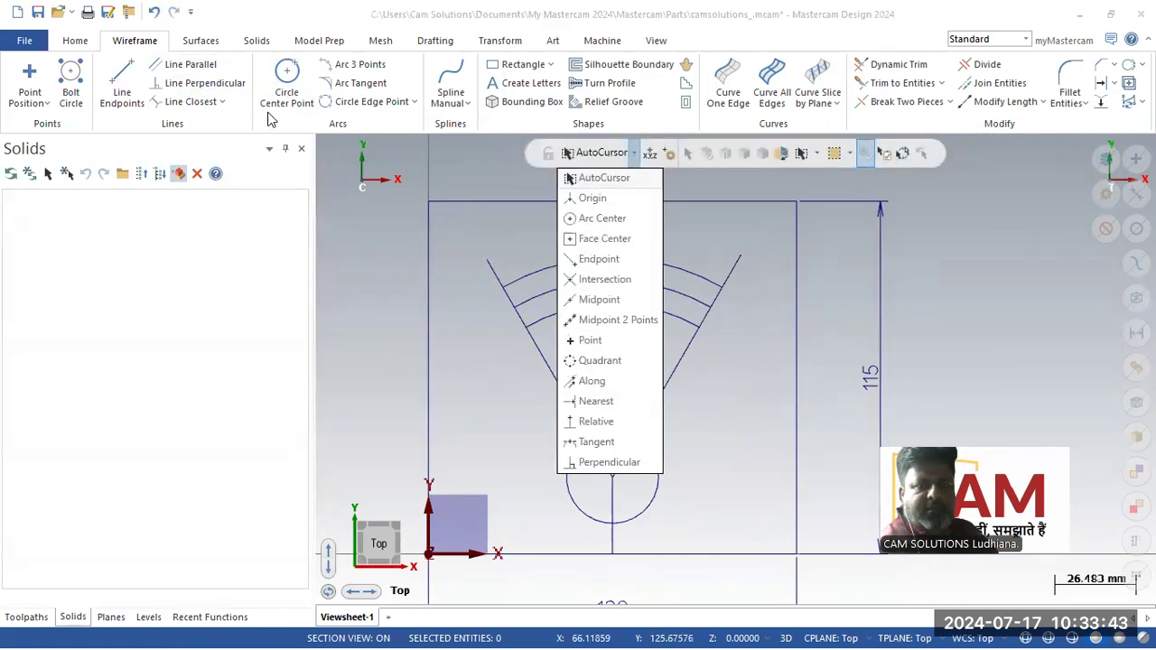
pyautogui.click(283, 76)
# Step: Draw a circle of radius 7.5 mm centred on each end of the middle arc, reaching the outer and inner arcs
pyautogui.click(278, 74)
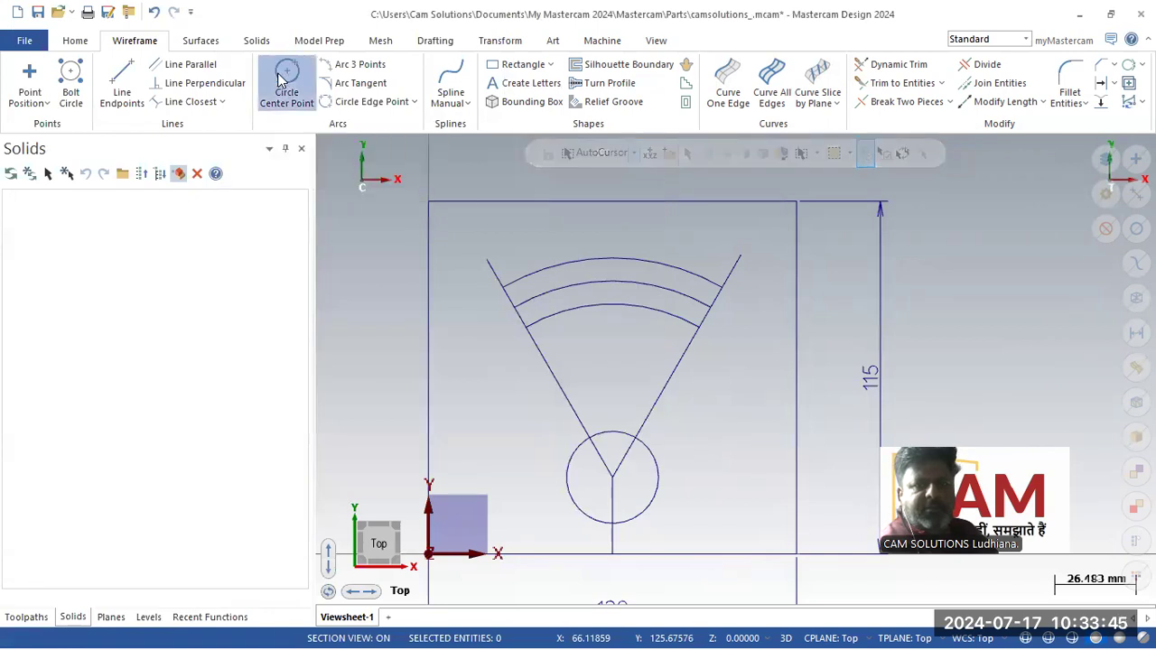
pyautogui.click(710, 312)
pyautogui.click(734, 304)
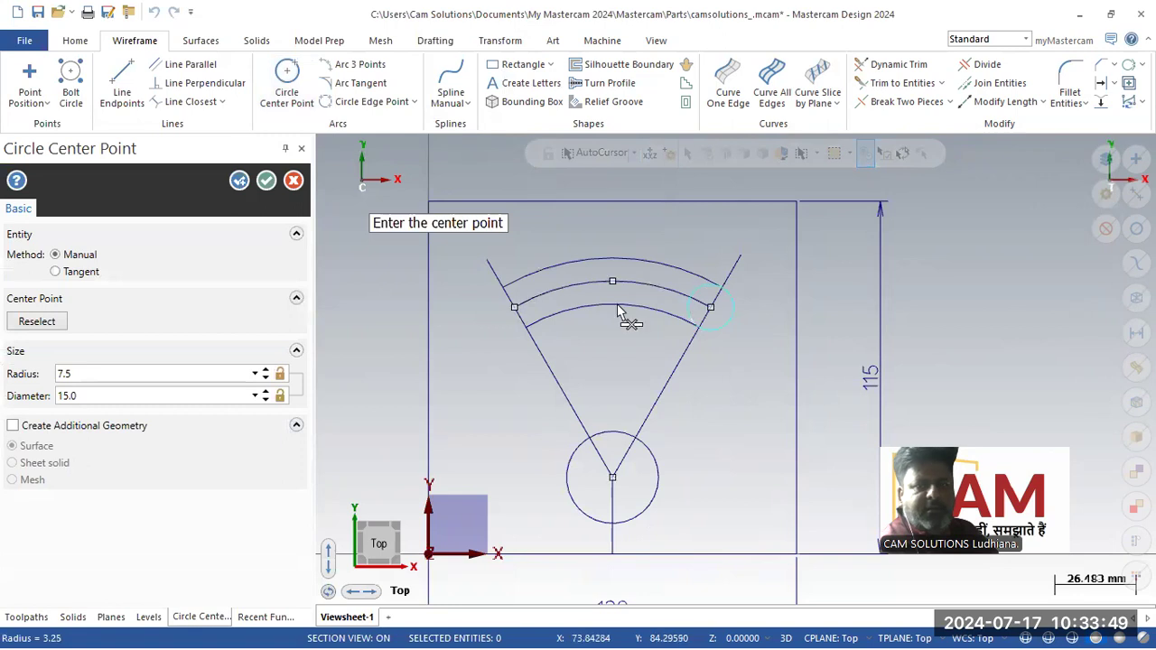
pyautogui.click(516, 309)
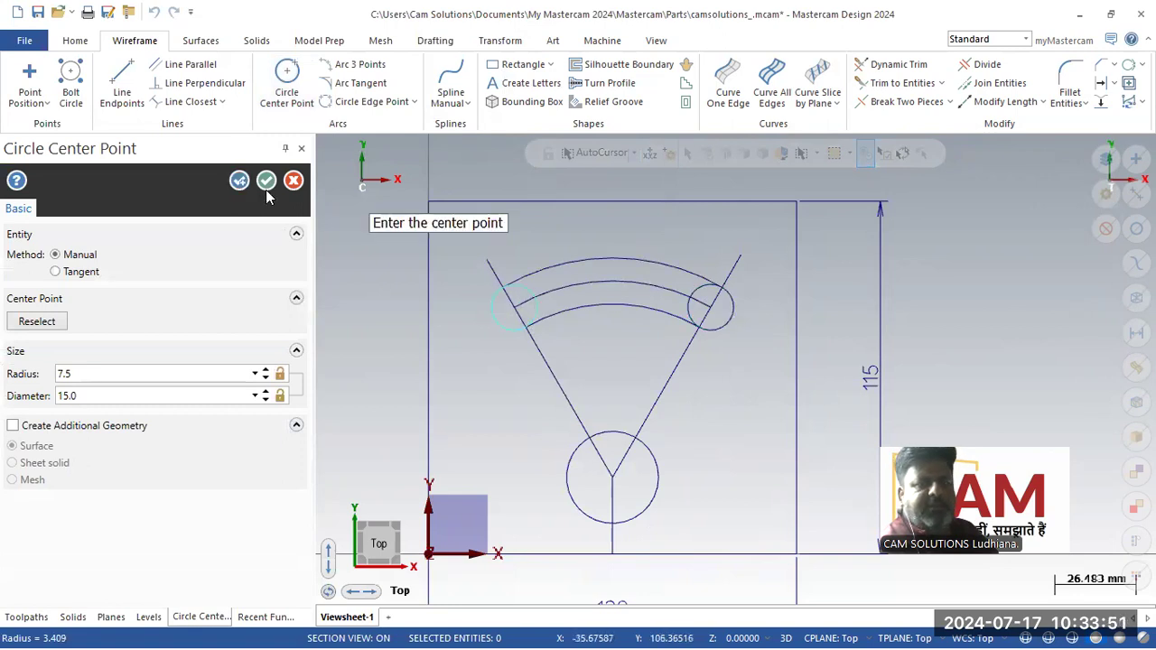
# Step: Draw a vertical line from the lower circle's centre up to the crest of the outer arc
pyautogui.click(267, 181)
pyautogui.scroll(1, 666, 407)
pyautogui.scroll(-1, 675, 416)
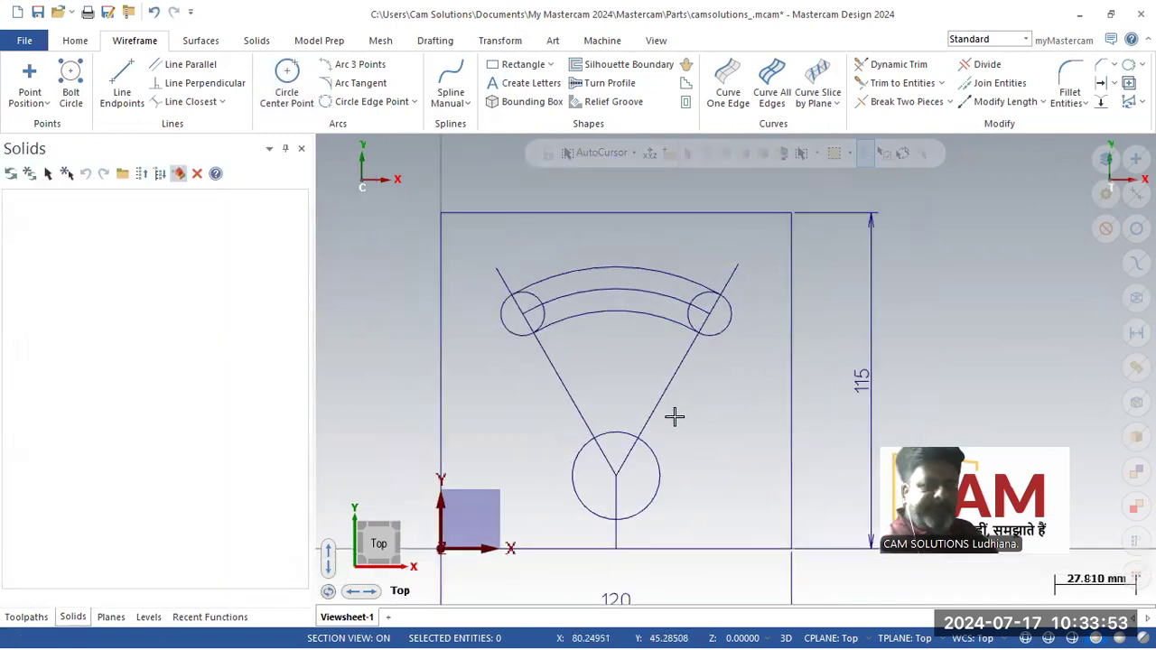
pyautogui.click(122, 86)
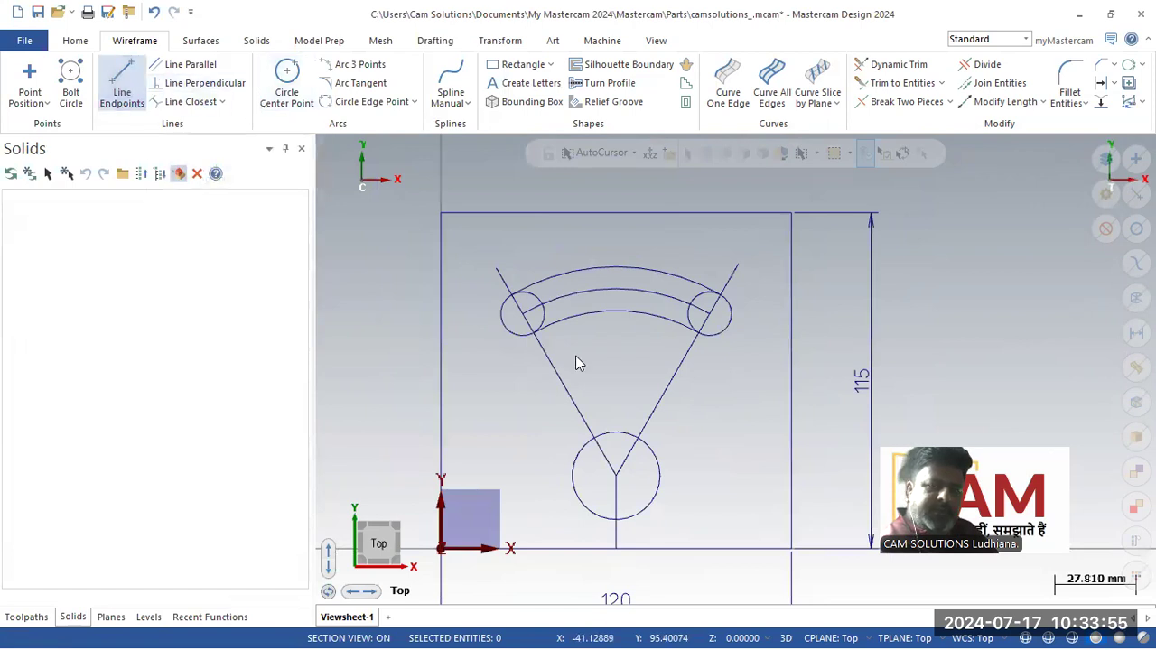
pyautogui.click(616, 474)
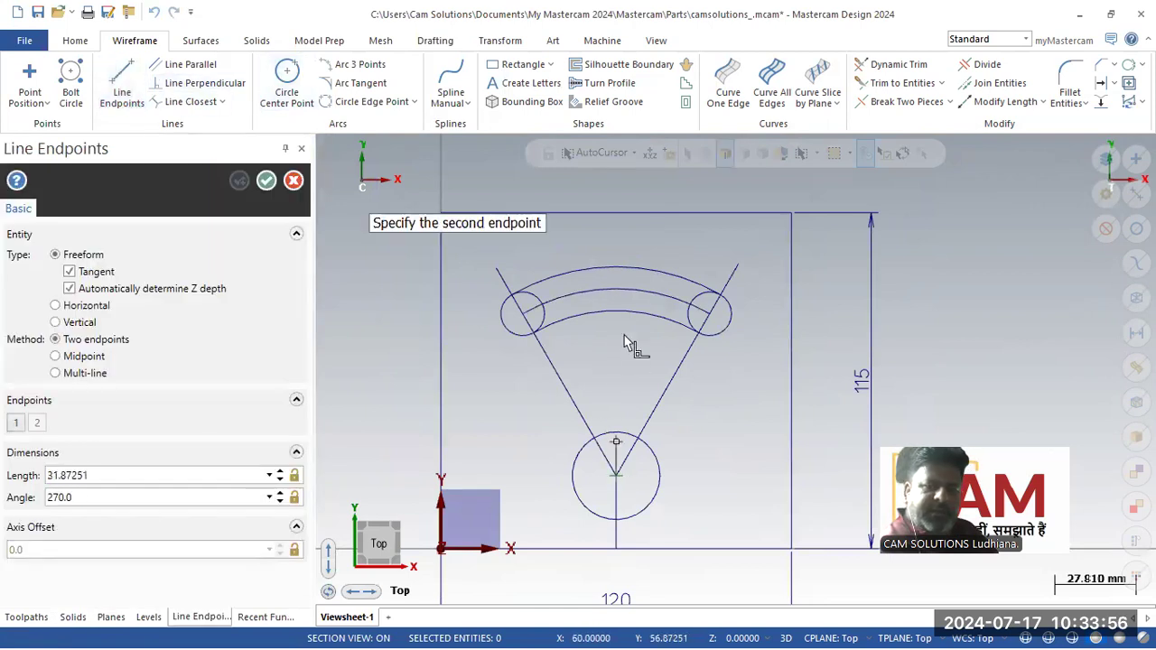
pyautogui.click(617, 269)
pyautogui.click(267, 180)
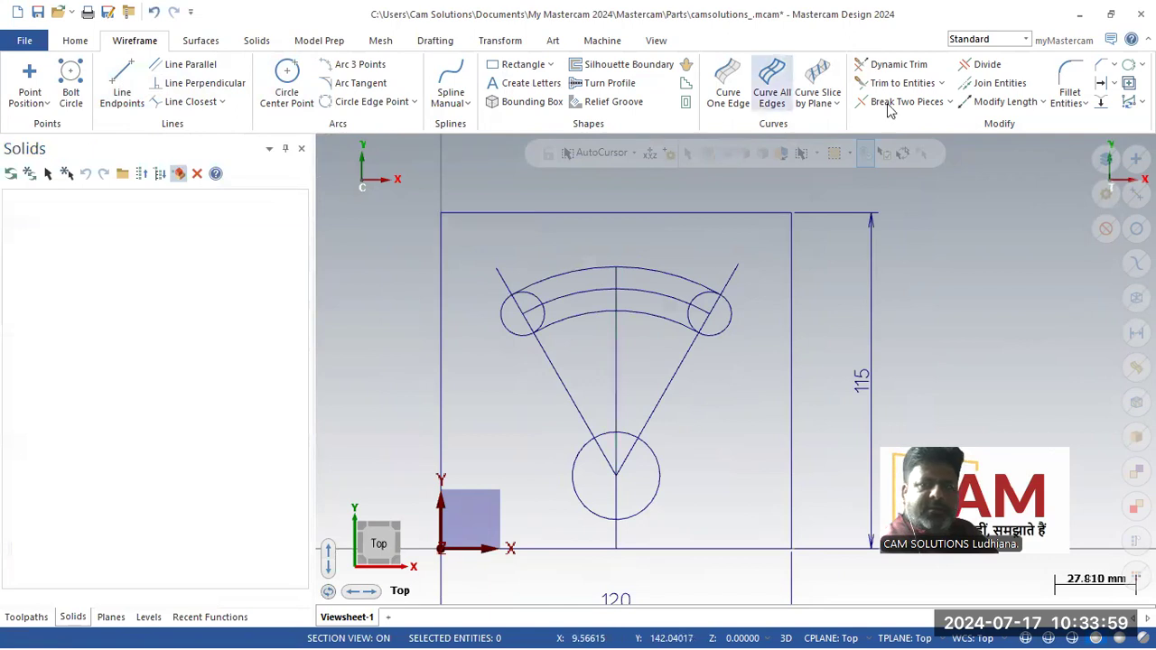
# Step: Offset a copy of the vertical centre line 6 mm to both sides, matching the 12 mm neck in the PDF drawing
pyautogui.click(1100, 82)
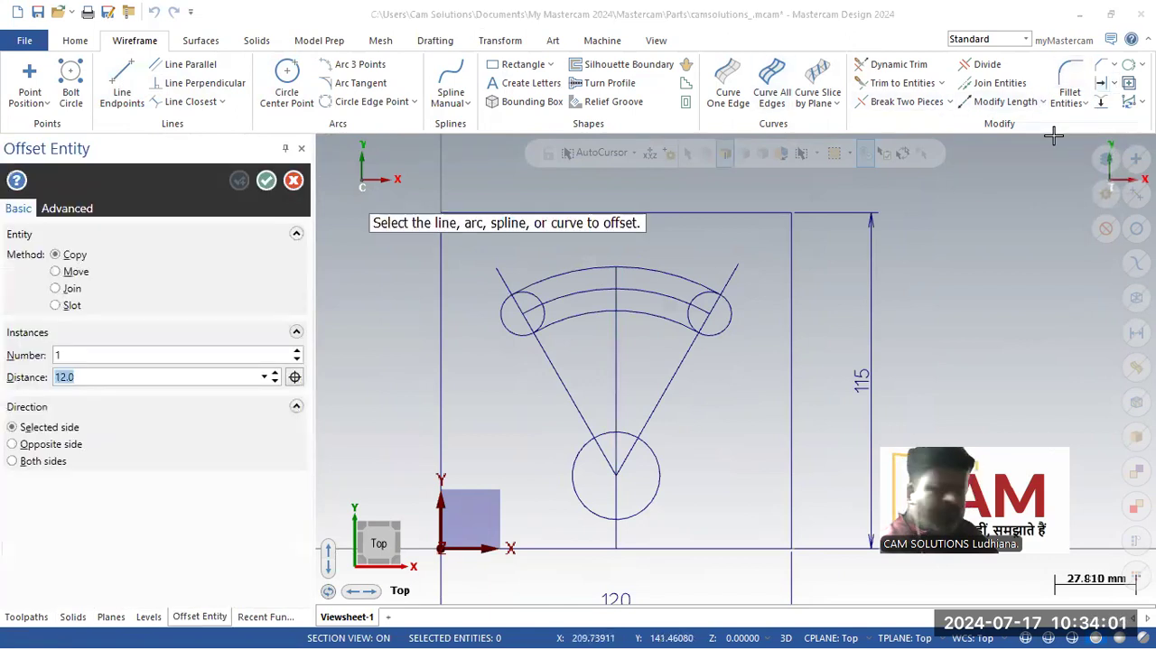
pyautogui.hotkey('alt', 'Tab')
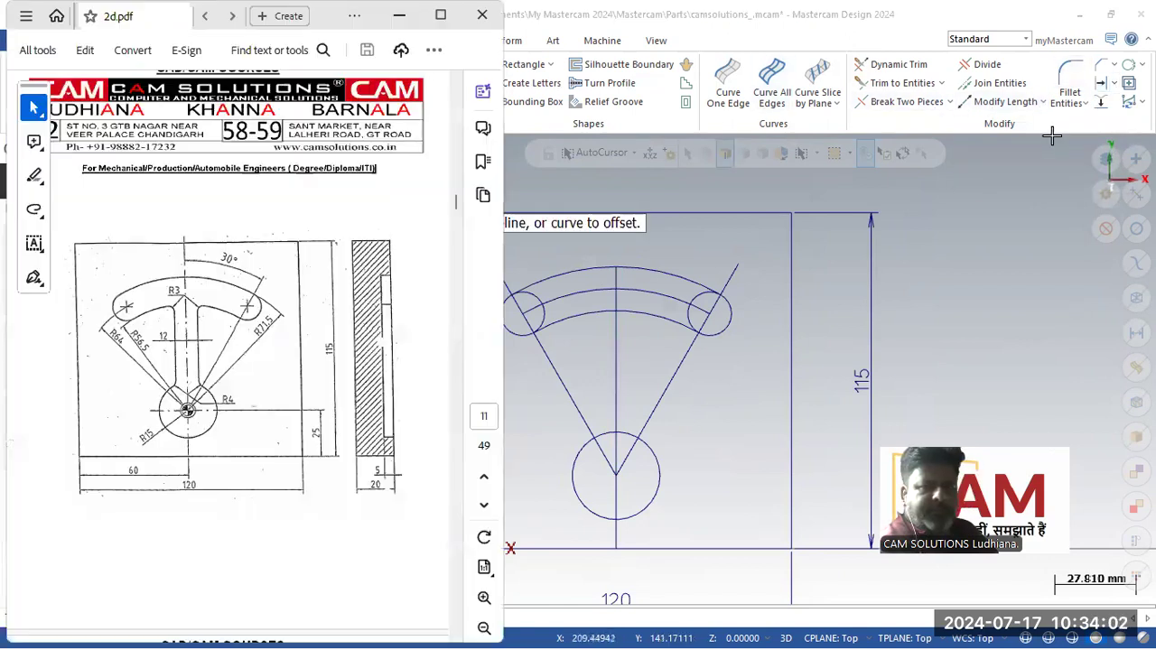
pyautogui.click(397, 15)
pyautogui.click(194, 371)
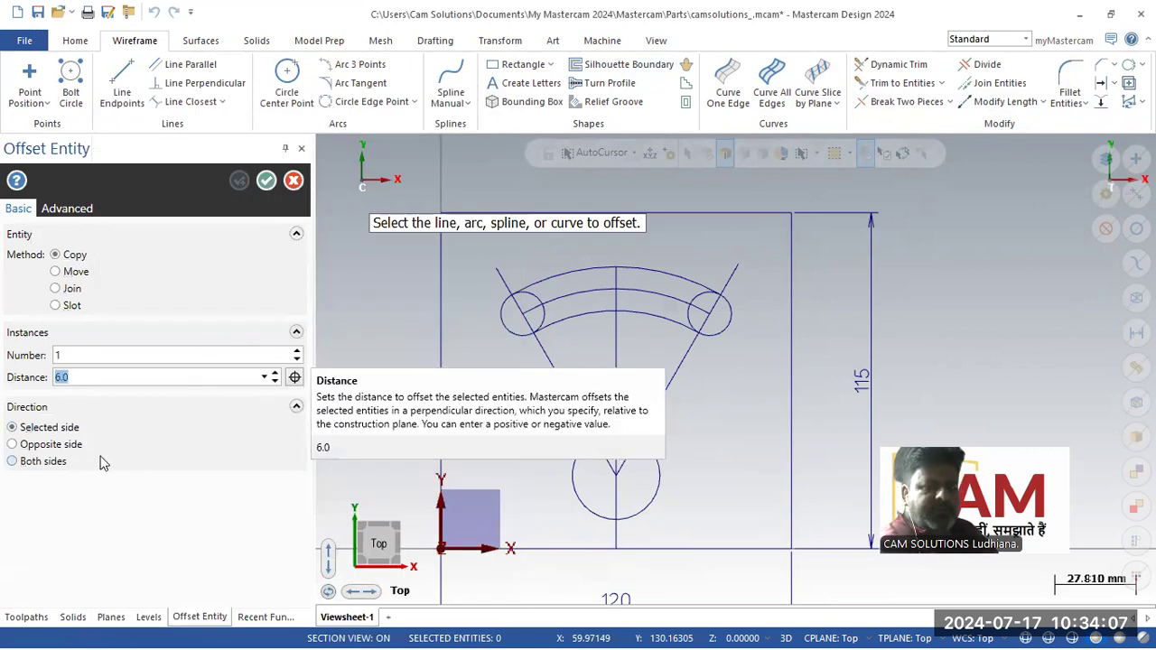
pyautogui.click(616, 383)
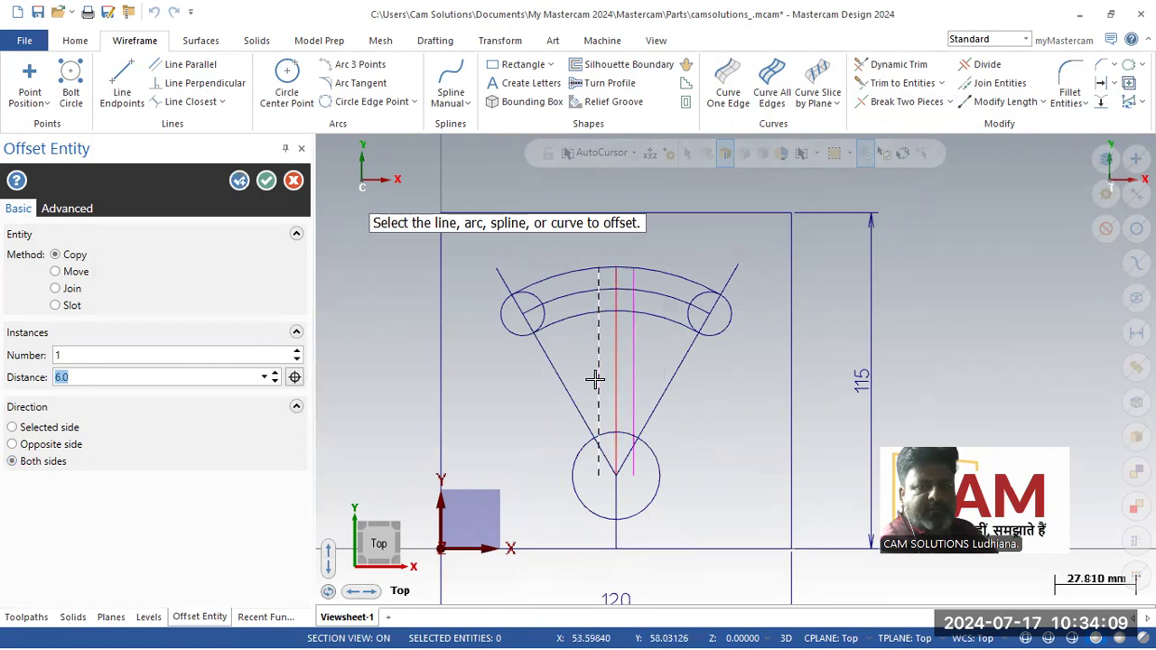
pyautogui.click(266, 179)
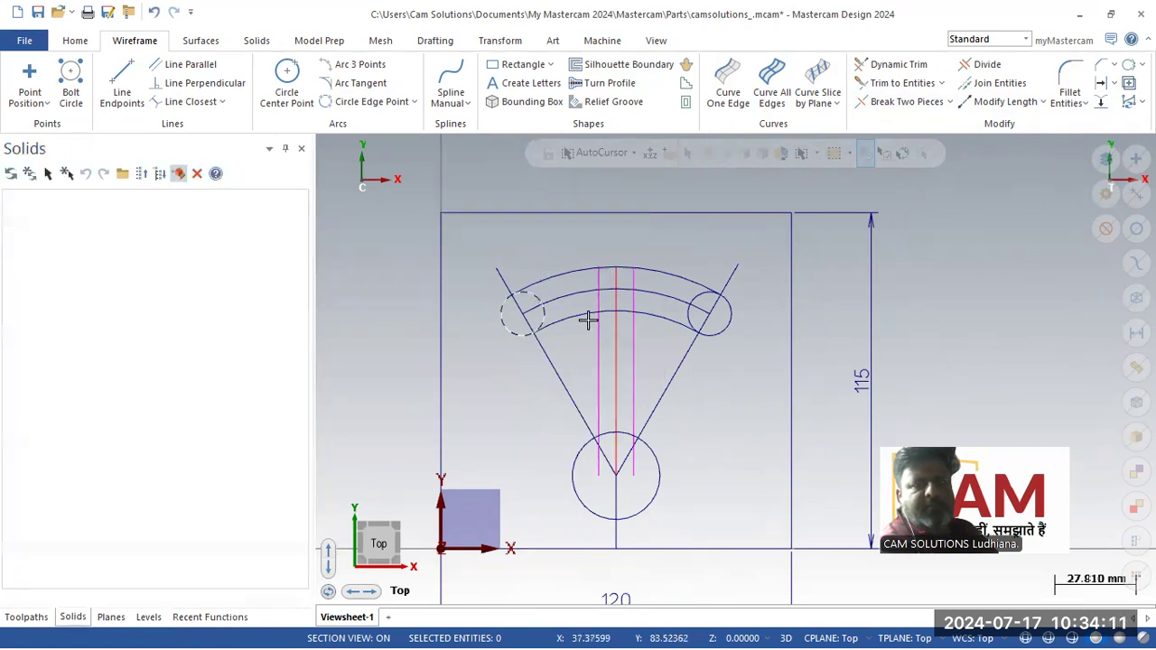
# Step: Use Divide to trim the three vertical lines inside the curved slot and remove the inner arc between the two offset lines
pyautogui.scroll(1, 659, 334)
pyautogui.scroll(1, 656, 349)
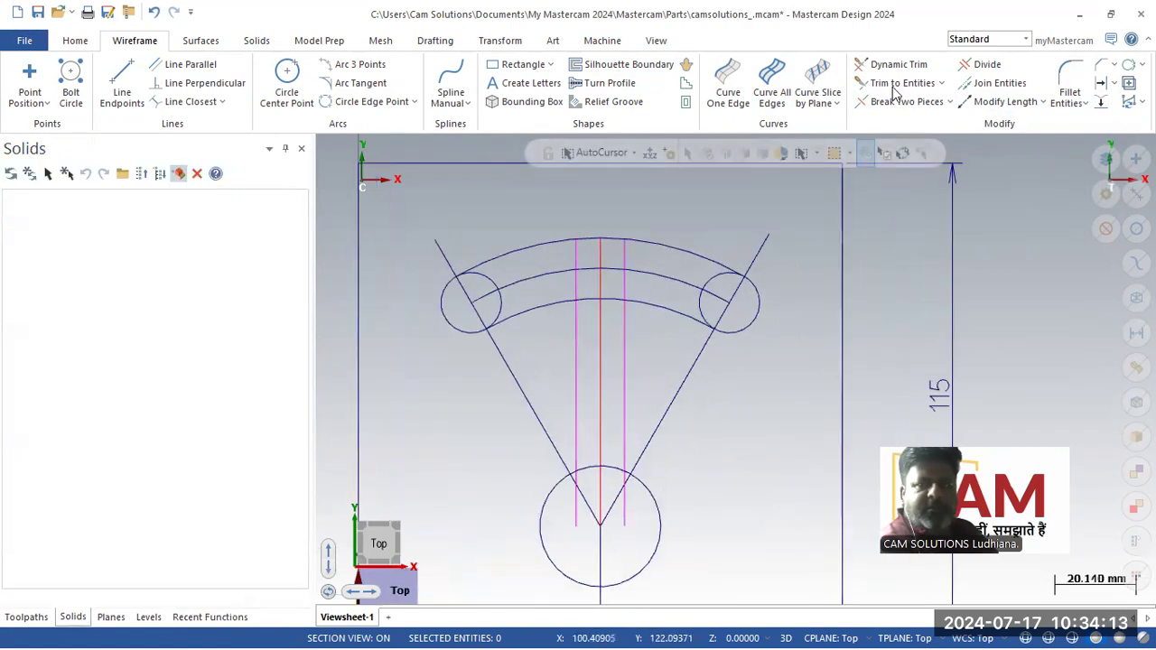
pyautogui.click(983, 67)
pyautogui.scroll(3, 593, 227)
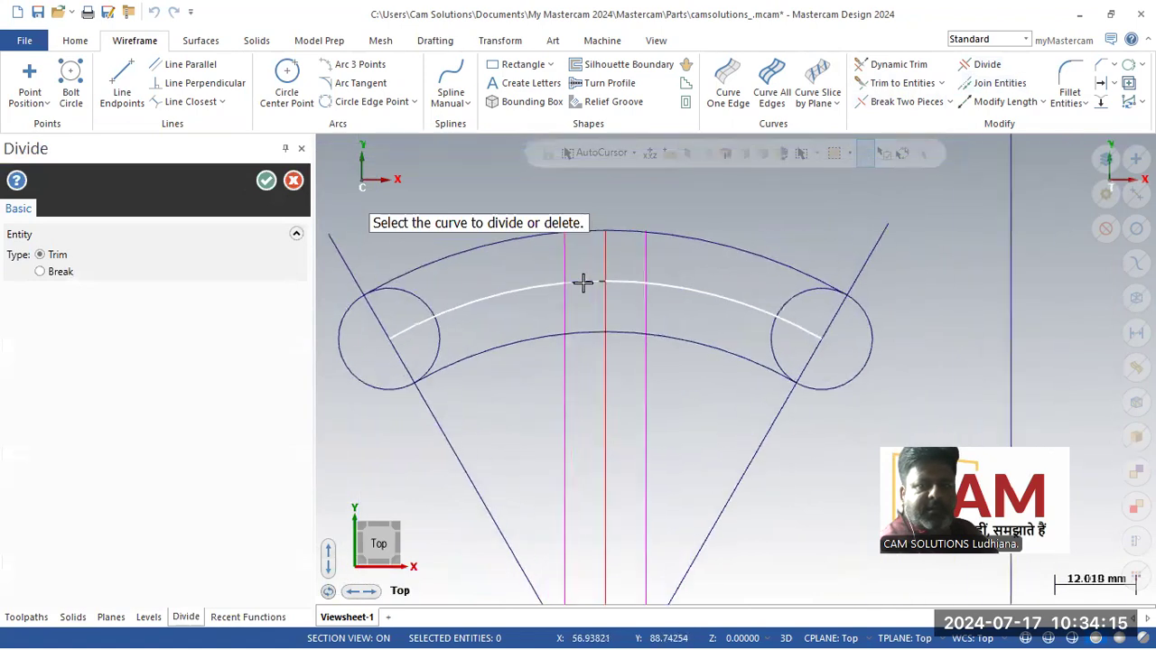
pyautogui.click(564, 304)
pyautogui.click(608, 255)
pyautogui.click(648, 259)
pyautogui.click(611, 302)
pyautogui.click(599, 336)
pyautogui.scroll(-1, 589, 291)
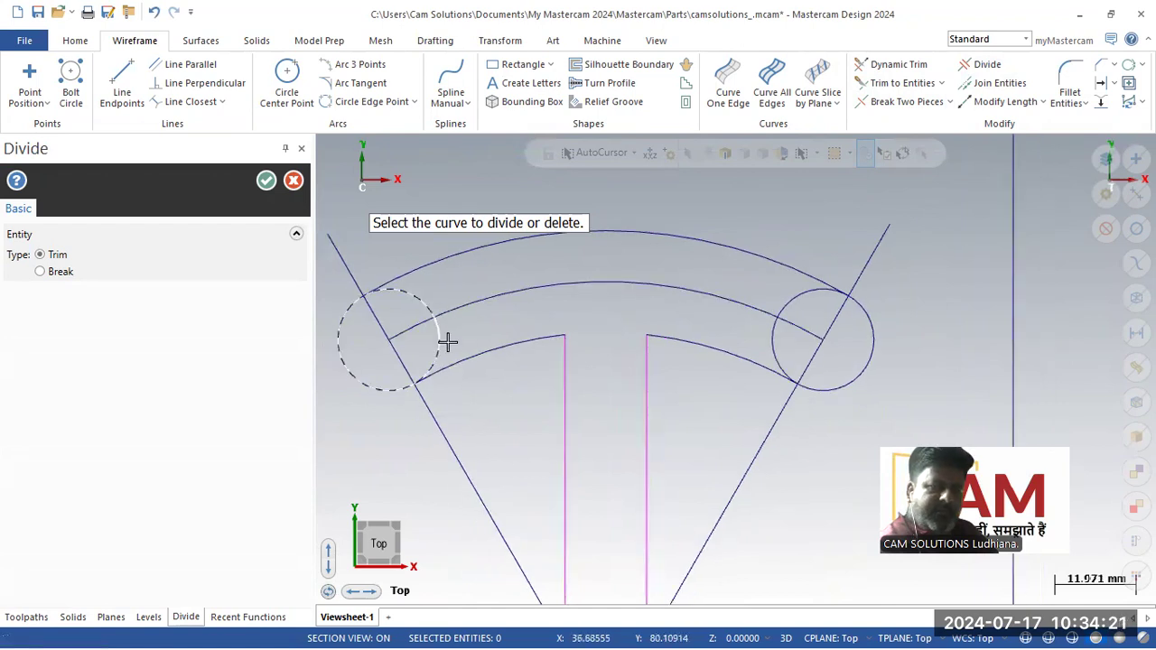
# Step: Trim away the inner halves of both end circles so that only the slot's rounded ends are left
pyautogui.scroll(3, 388, 321)
pyautogui.click(449, 292)
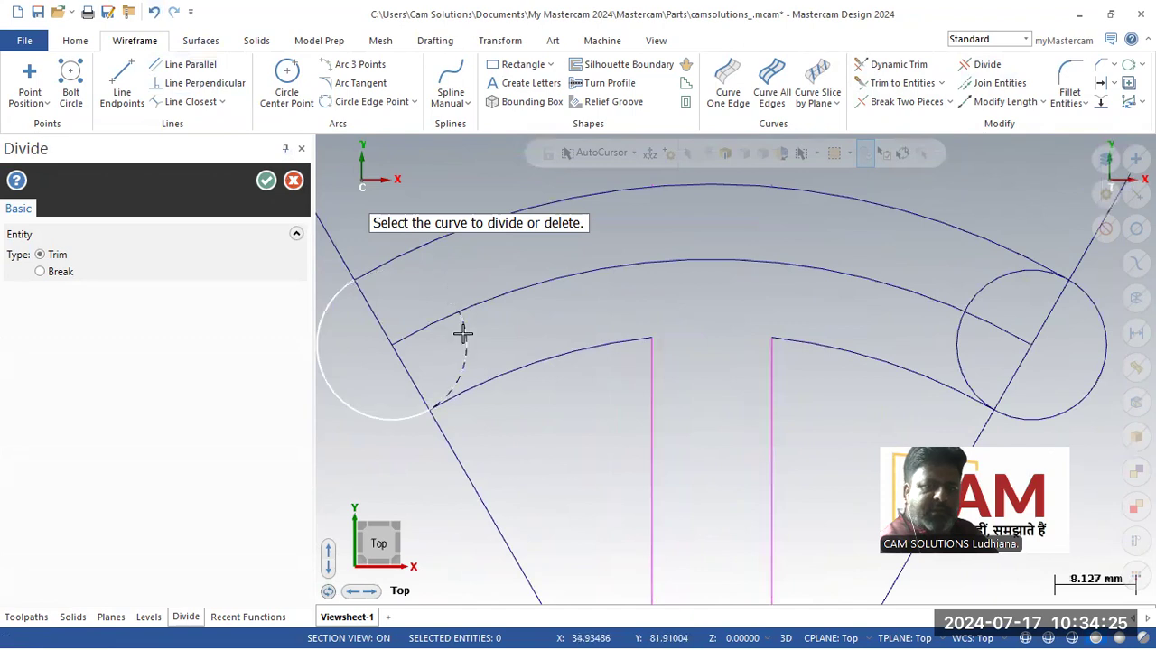
pyautogui.click(463, 334)
pyautogui.click(989, 282)
pyautogui.click(954, 349)
pyautogui.scroll(-3, 743, 313)
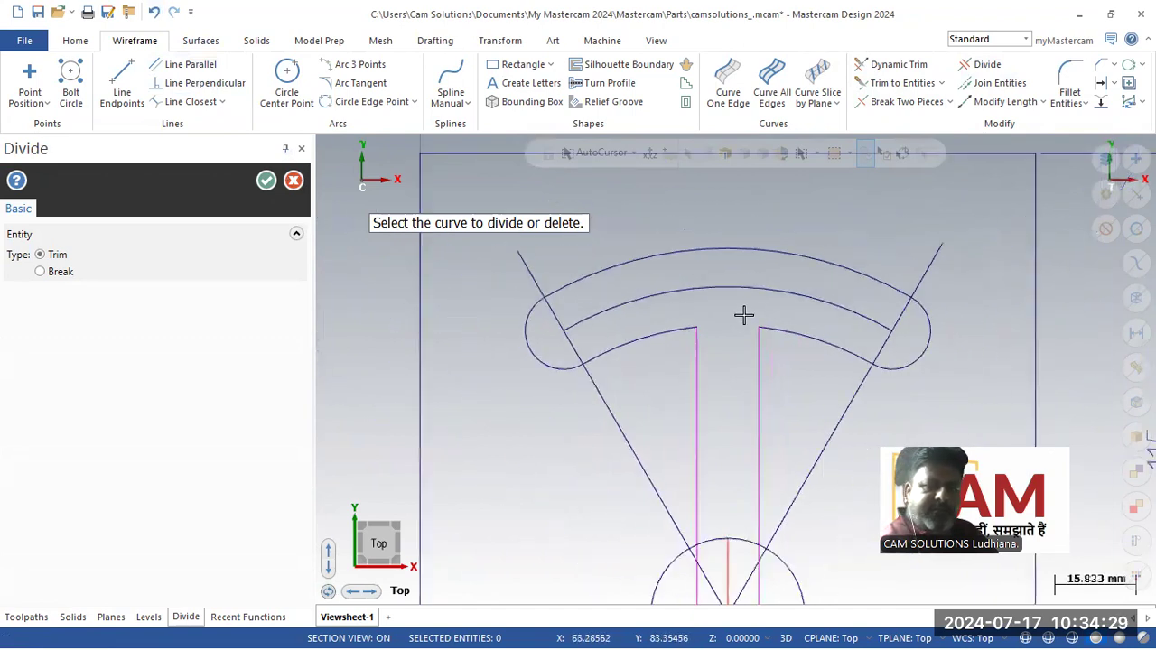
# Step: Trim the offset lines inside the lower circle and remove the circle's arc between them to open the neck
pyautogui.scroll(-1, 743, 313)
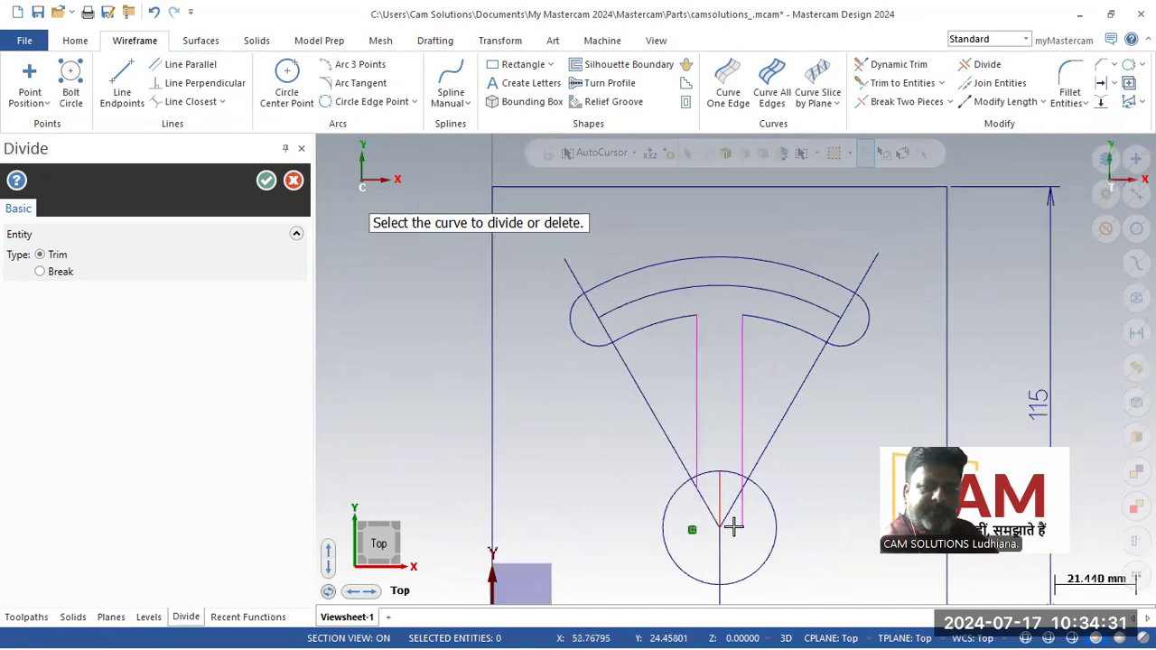
pyautogui.scroll(1, 736, 512)
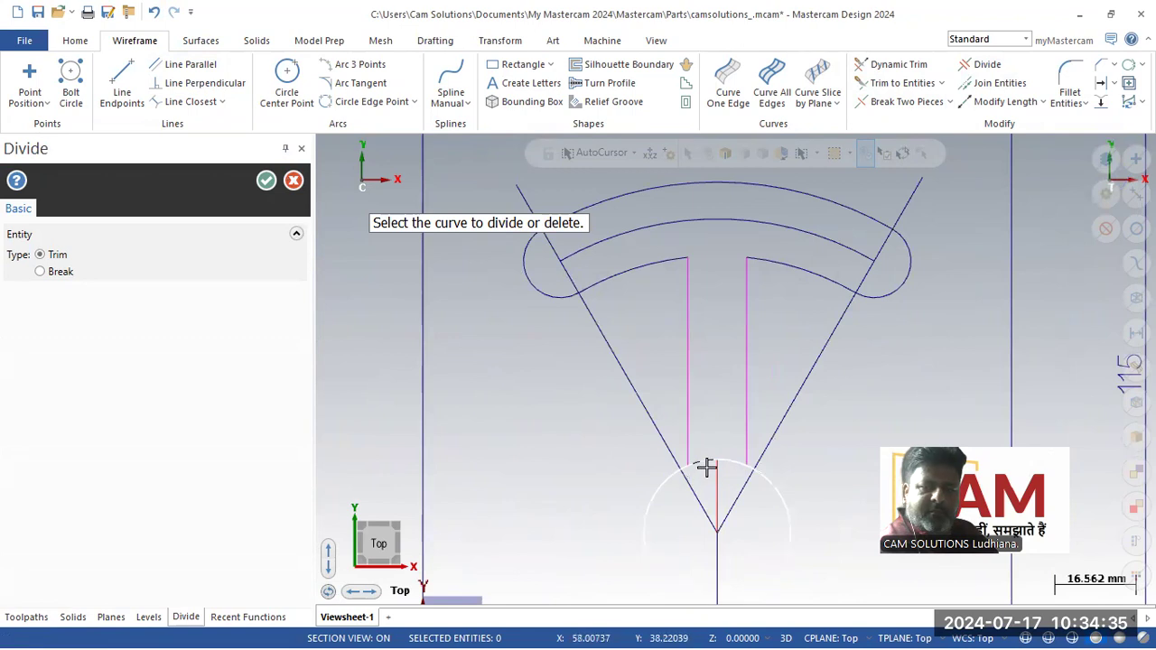
pyautogui.scroll(-1, 692, 454)
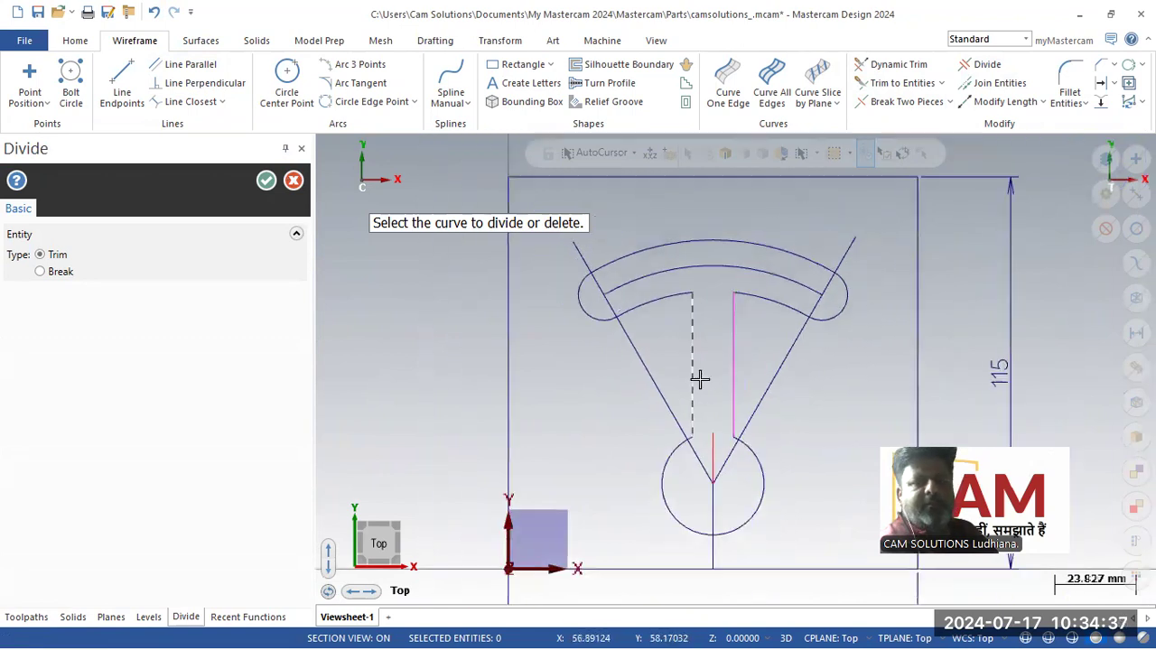
pyautogui.click(681, 459)
pyautogui.press('Escape')
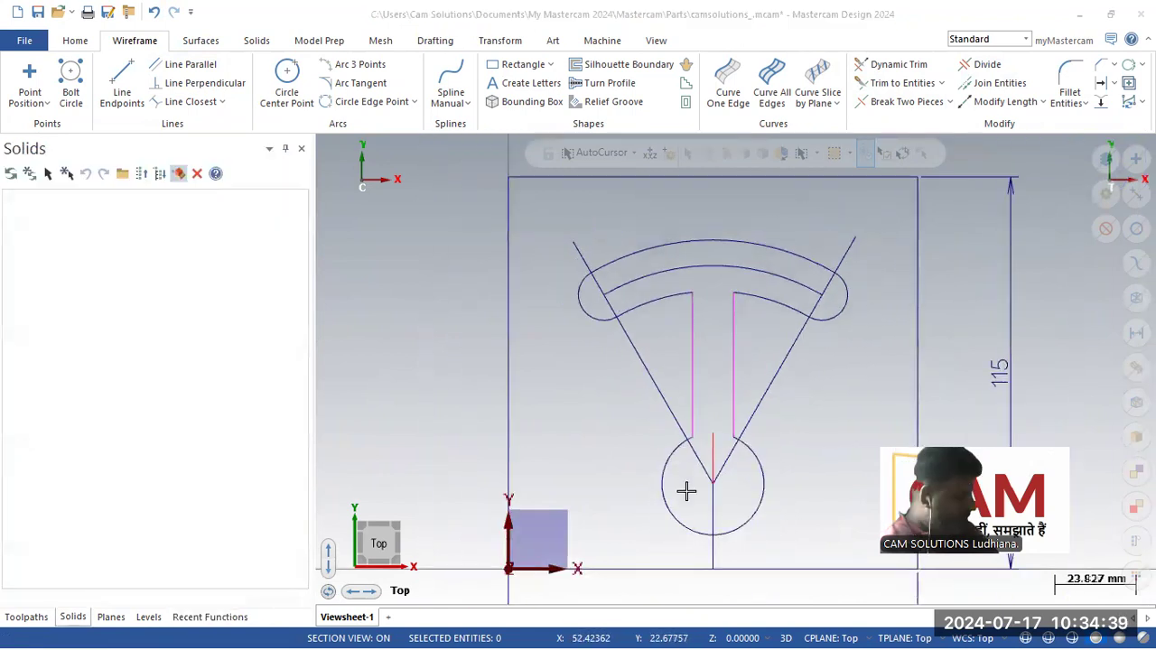
# Step: Check the fillet radii in the PDF drawing and fillet both corners between the neck and the slot's inner arc with radius 3 mm
pyautogui.hotkey('alt', 'Tab')
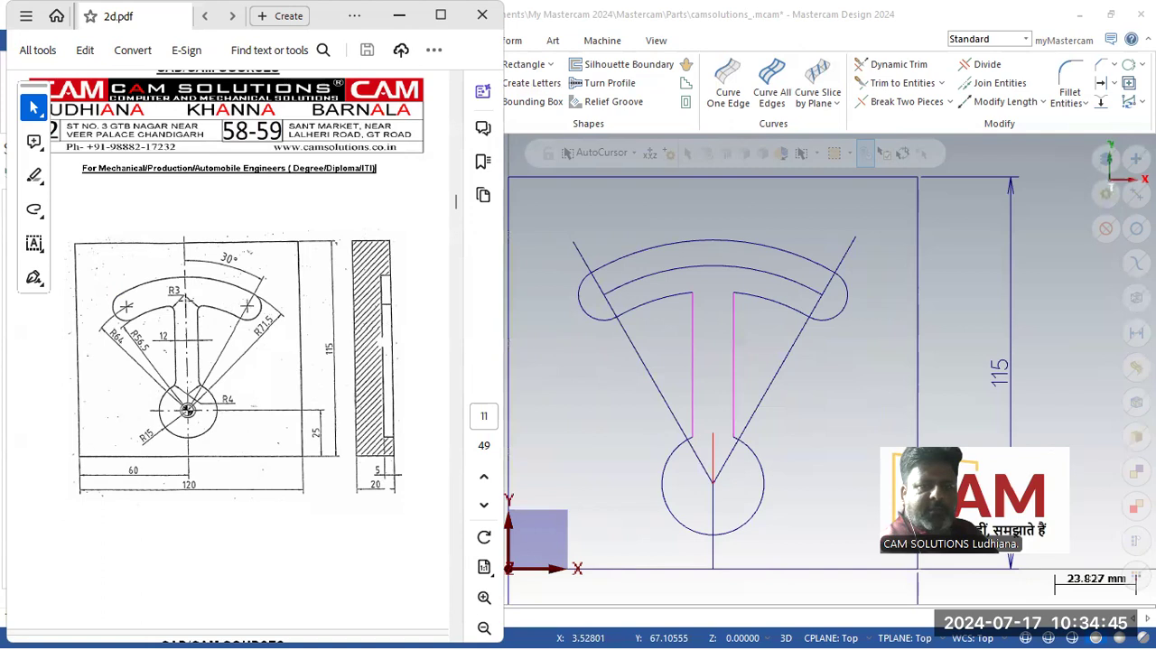
pyautogui.click(851, 371)
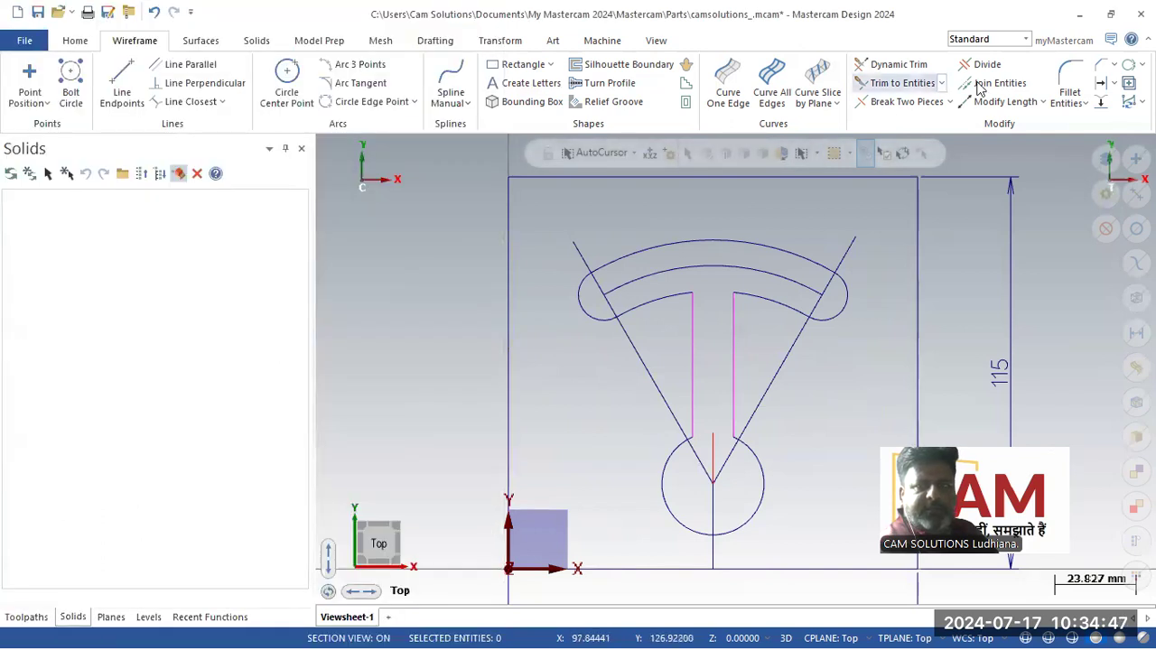
pyautogui.click(1074, 83)
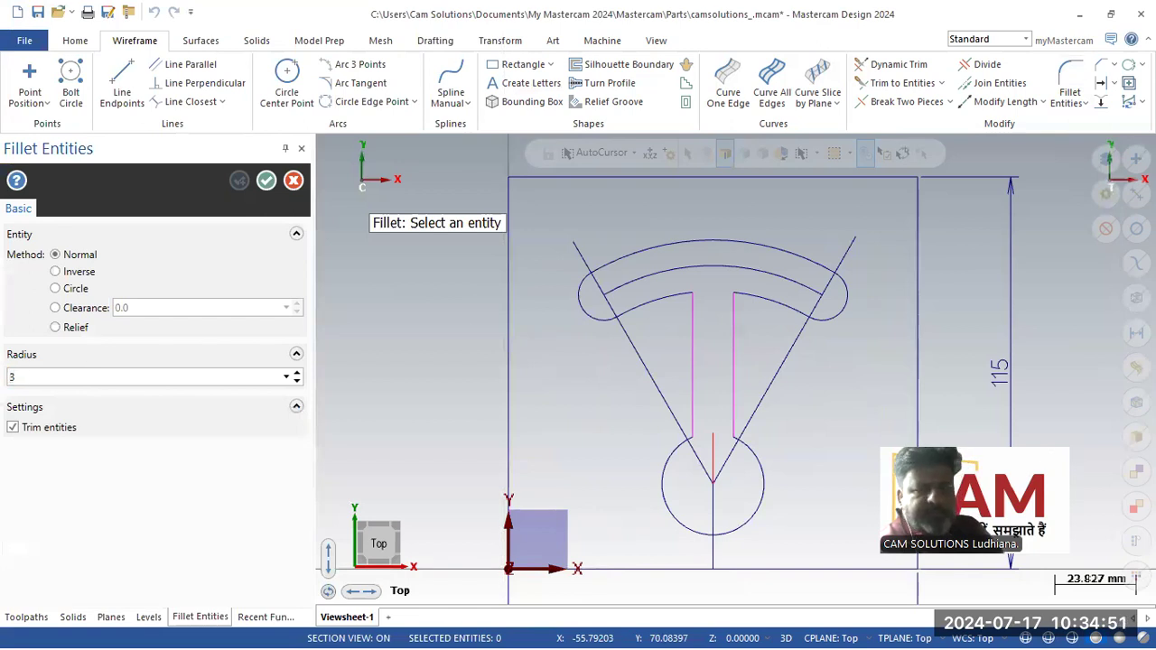
pyautogui.click(679, 295)
pyautogui.click(692, 316)
pyautogui.click(752, 296)
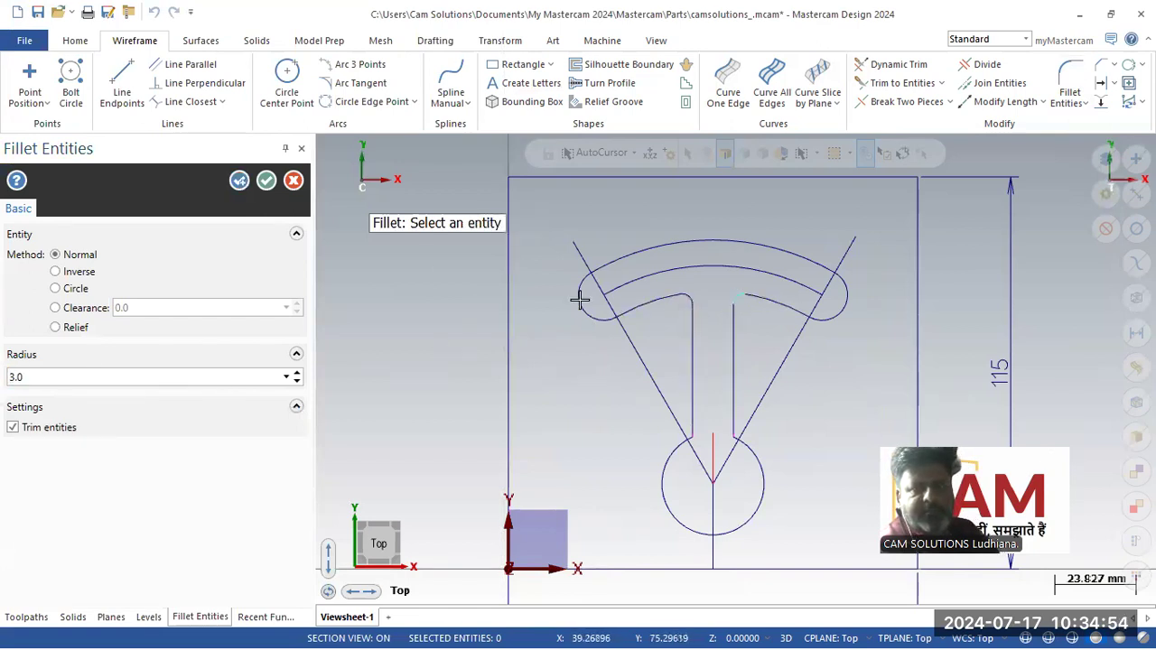
pyautogui.click(240, 184)
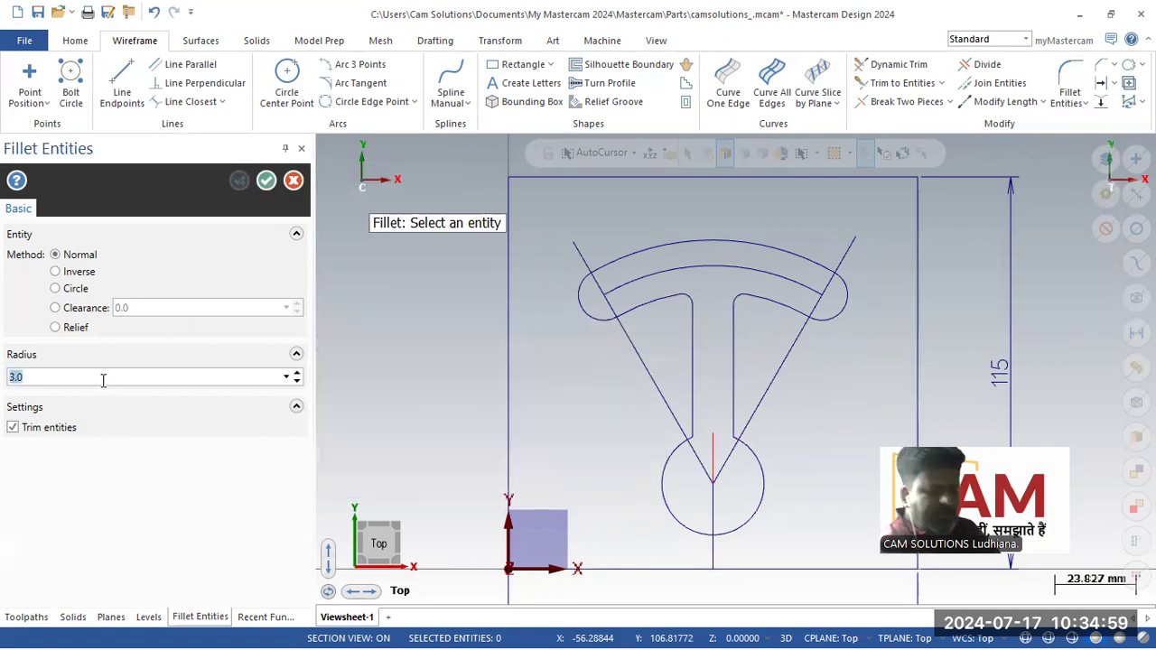
# Step: Fillet both corners between the neck lines and the lower circle with radius 4 mm
pyautogui.click(693, 417)
pyautogui.click(662, 459)
pyautogui.click(748, 421)
pyautogui.click(756, 454)
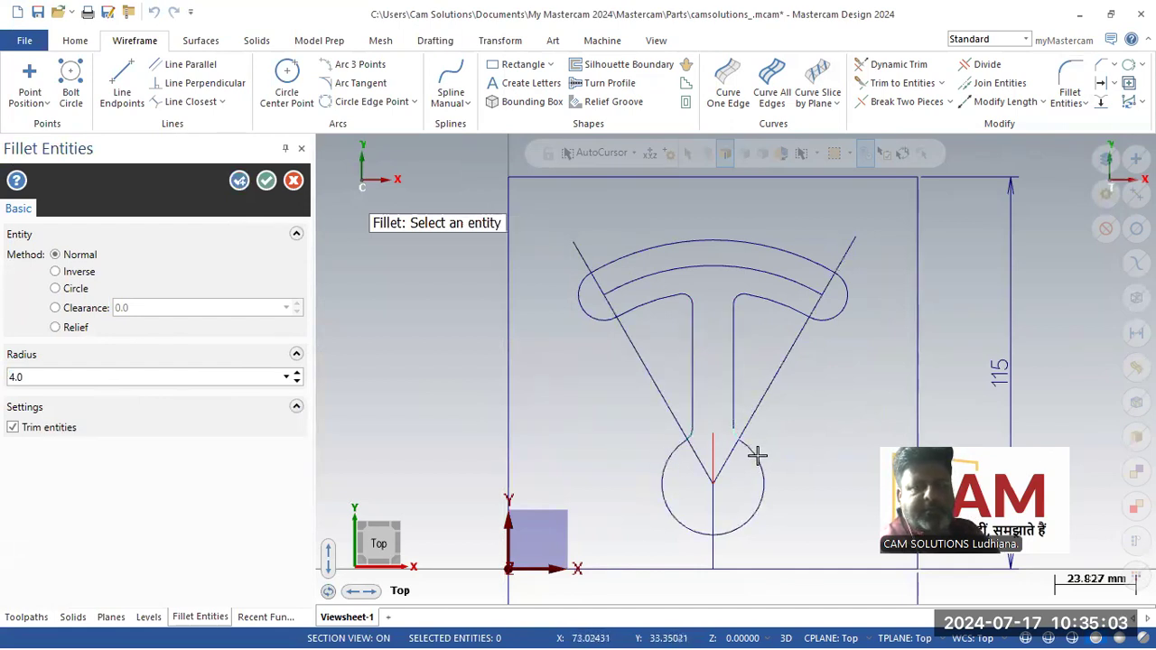
pyautogui.click(267, 182)
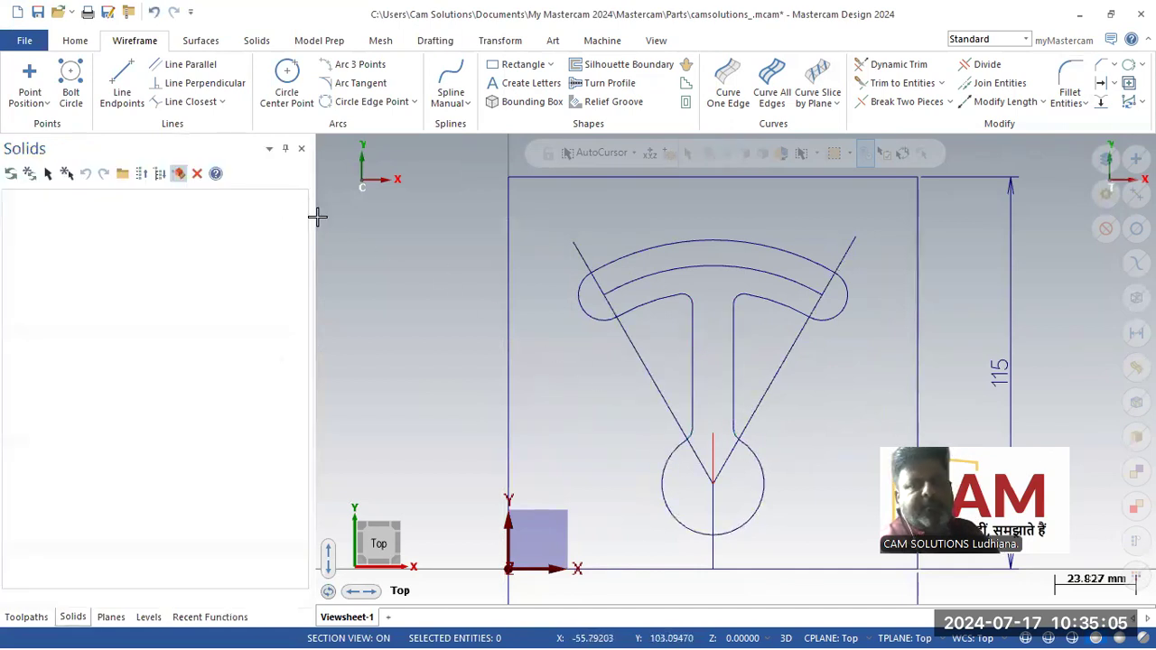
# Step: Delete the two angled lines, the middle arc and the remaining vertical centre lines
pyautogui.click(643, 364)
pyautogui.click(713, 475)
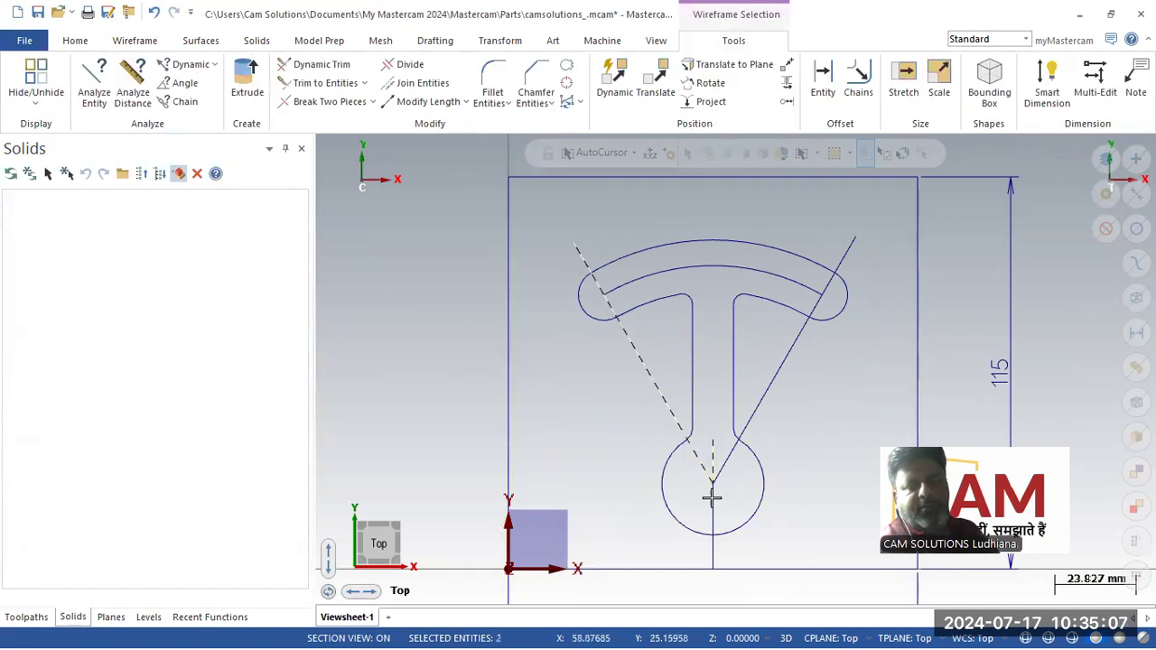
pyautogui.click(717, 269)
pyautogui.click(782, 352)
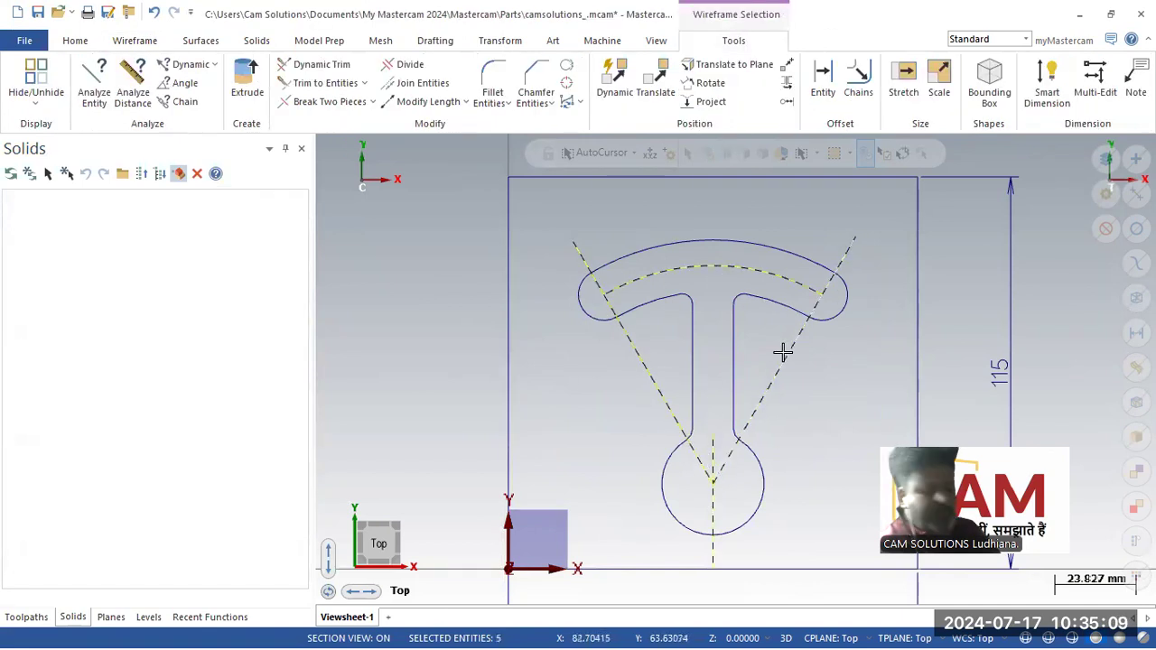
pyautogui.press('Delete')
pyautogui.scroll(-3, 563, 245)
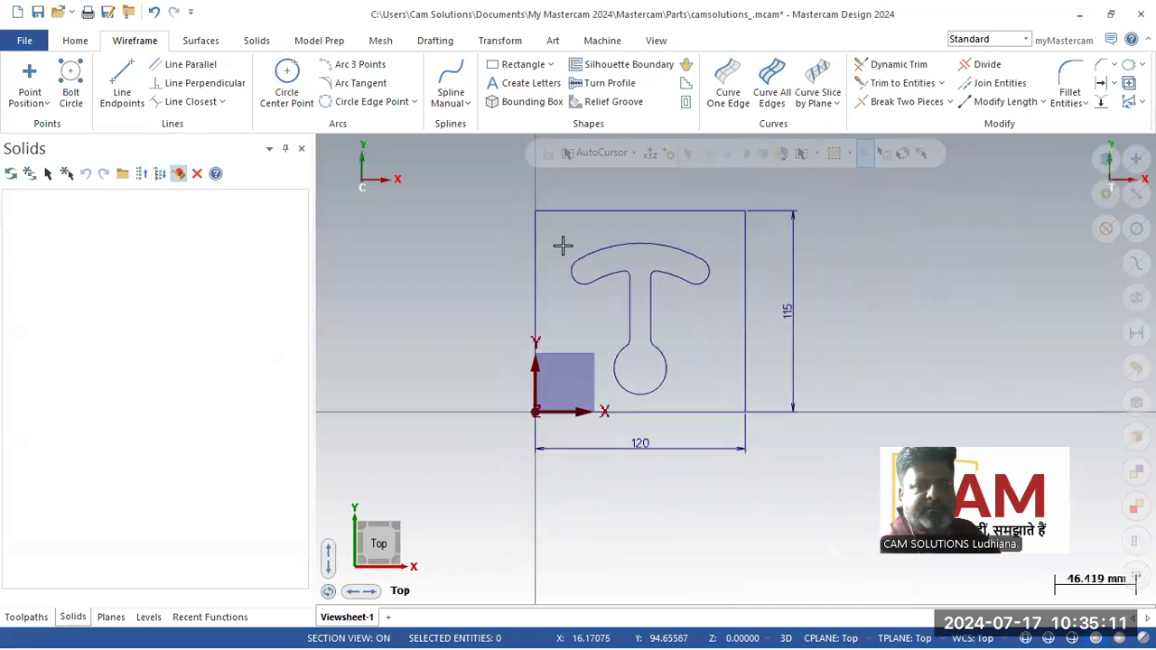
# Step: Switch the graphics view to isometric
pyautogui.rightClick(691, 269)
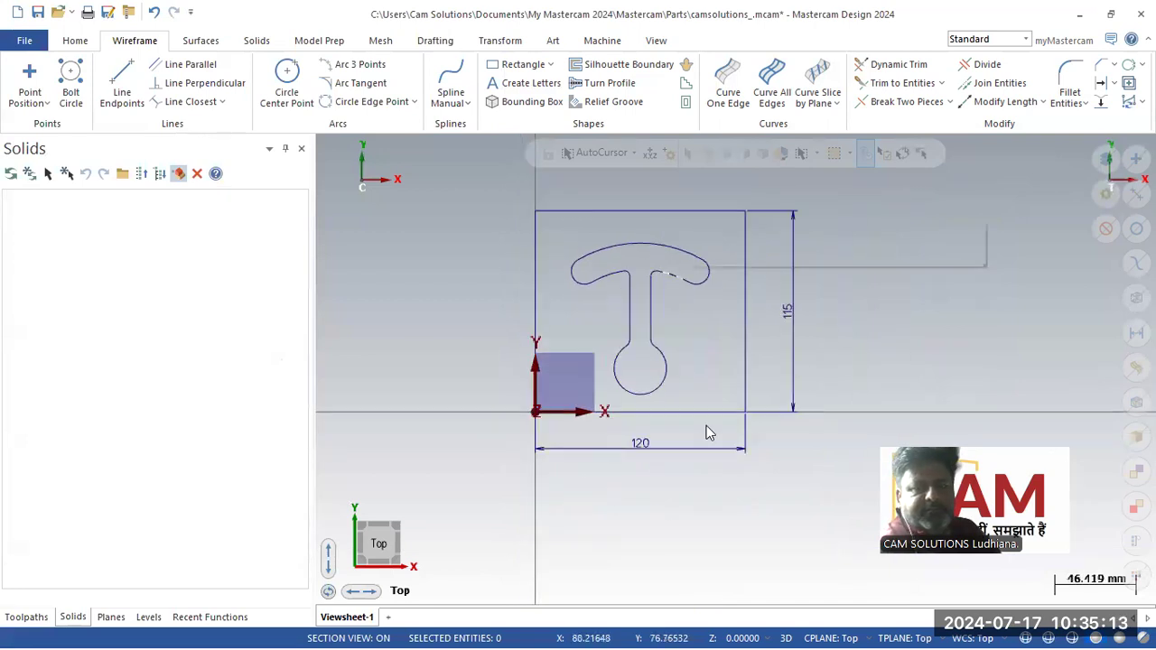
pyautogui.click(478, 283)
pyautogui.rightClick(470, 289)
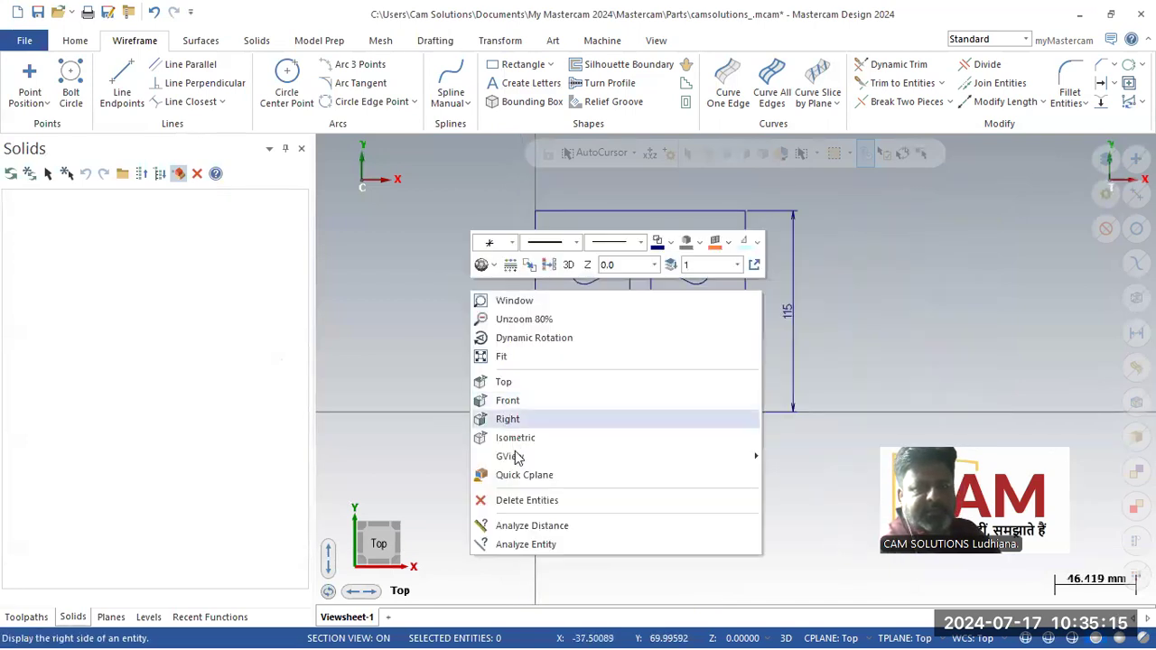
pyautogui.click(513, 437)
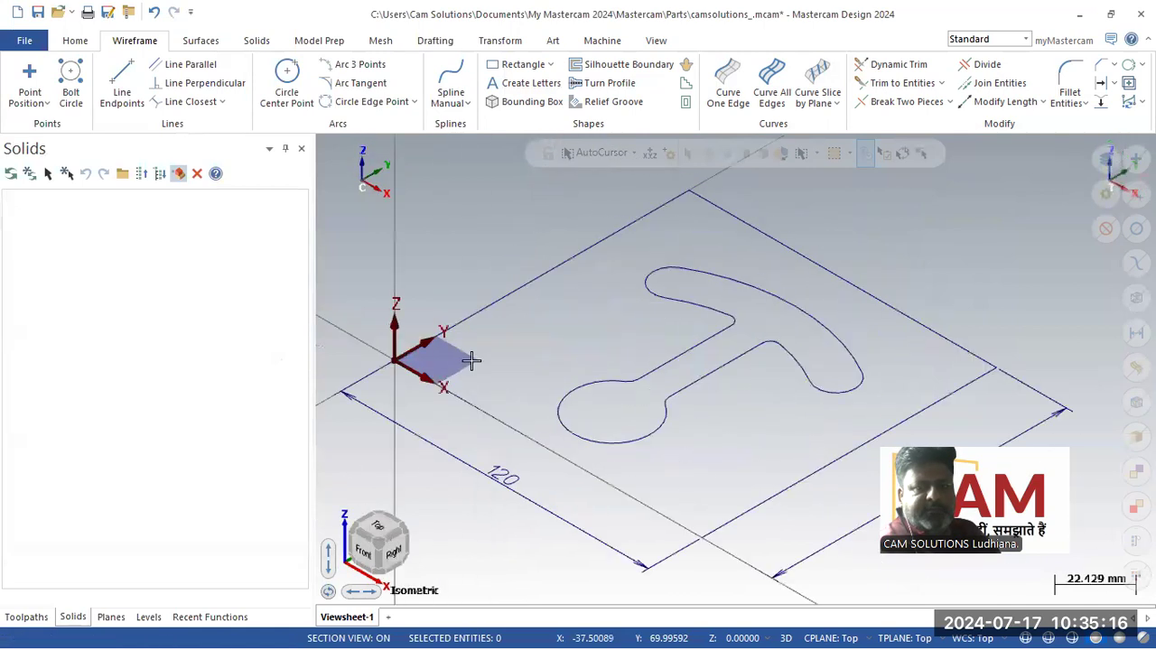
# Step: Add the default mill machine and expand the machine group's properties in the toolpath manager
pyautogui.click(600, 41)
pyautogui.click(24, 95)
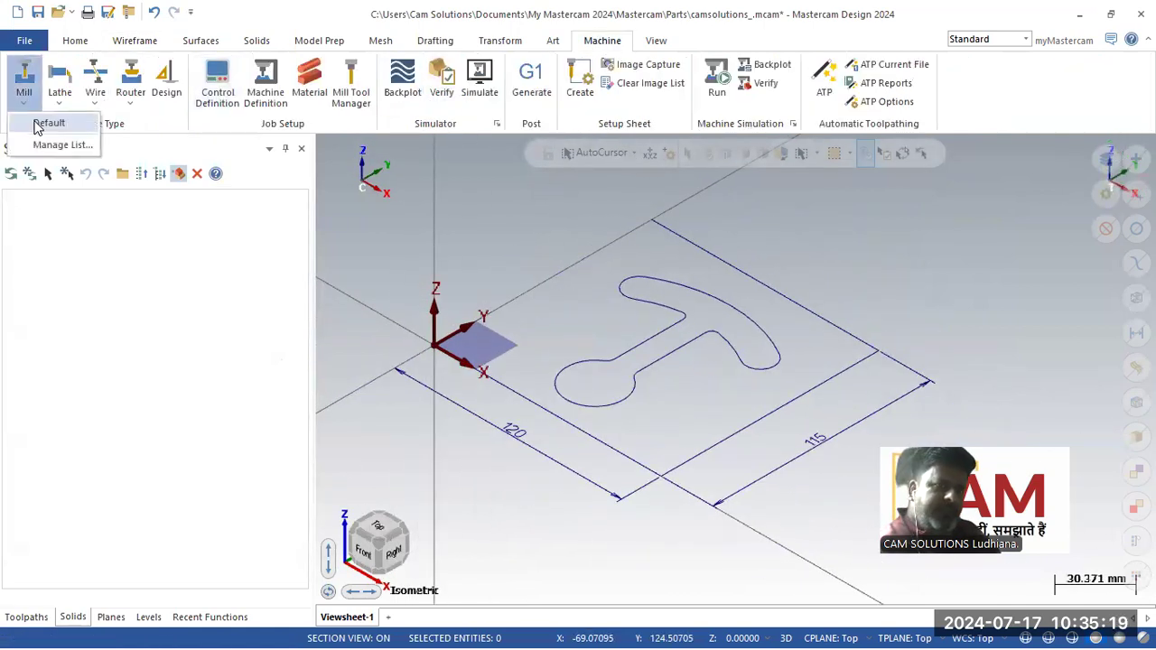
pyautogui.click(49, 123)
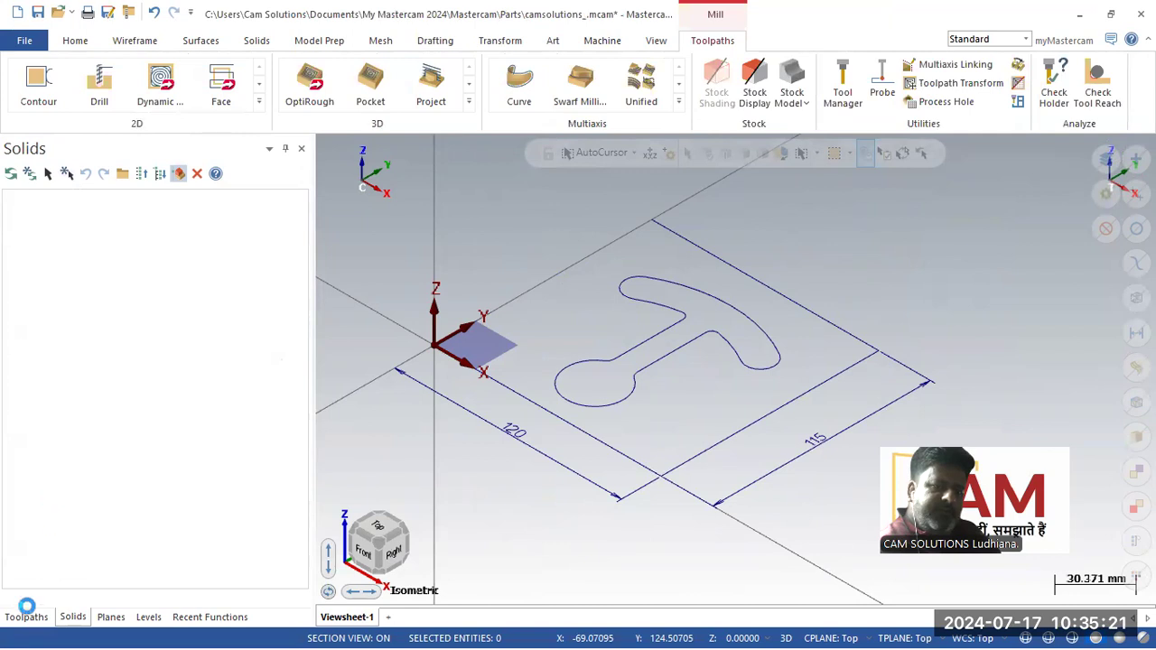
pyautogui.click(26, 617)
pyautogui.click(29, 231)
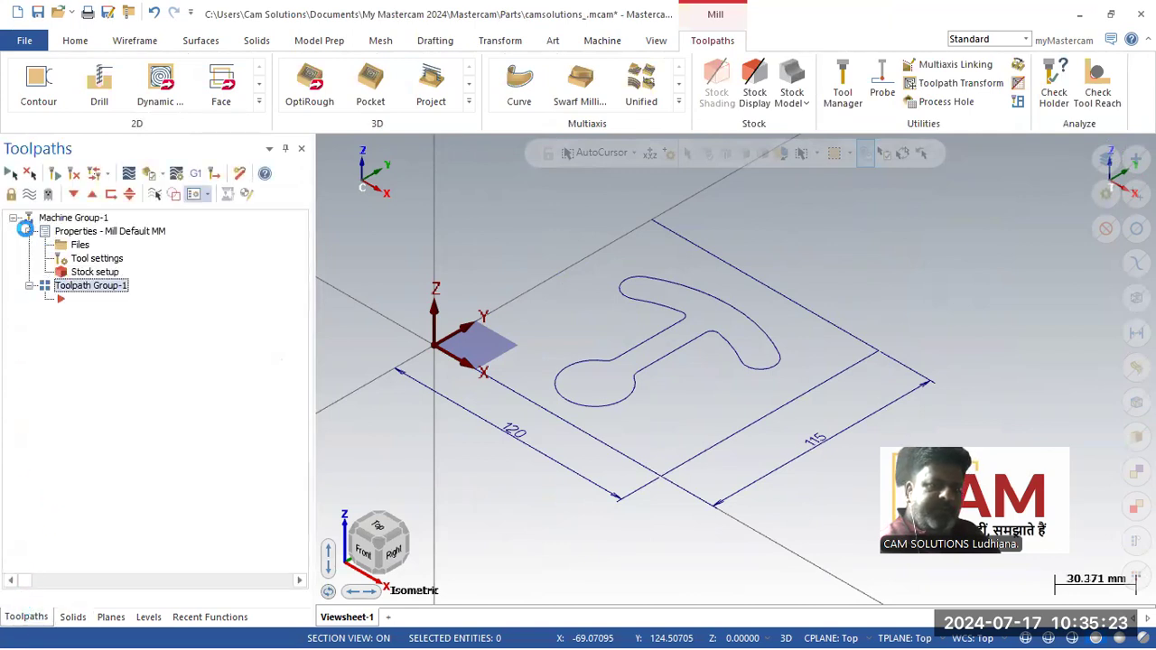
pyautogui.scroll(-2, 675, 266)
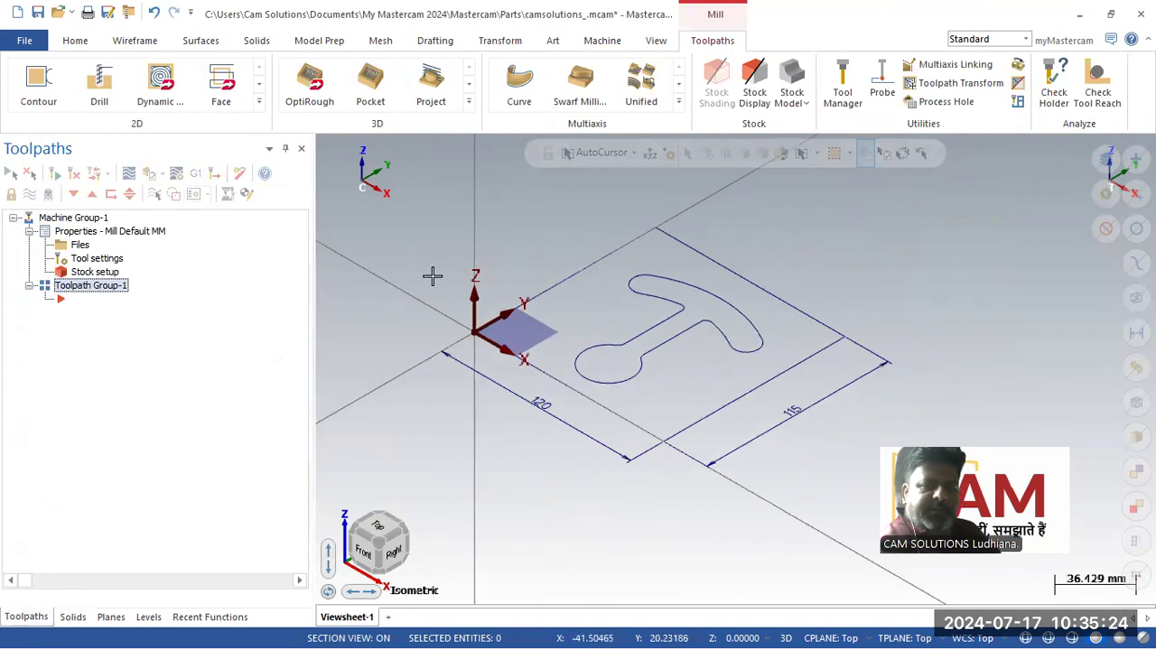
# Step: Open the stock setup of the machine group
pyautogui.doubleClick(94, 272)
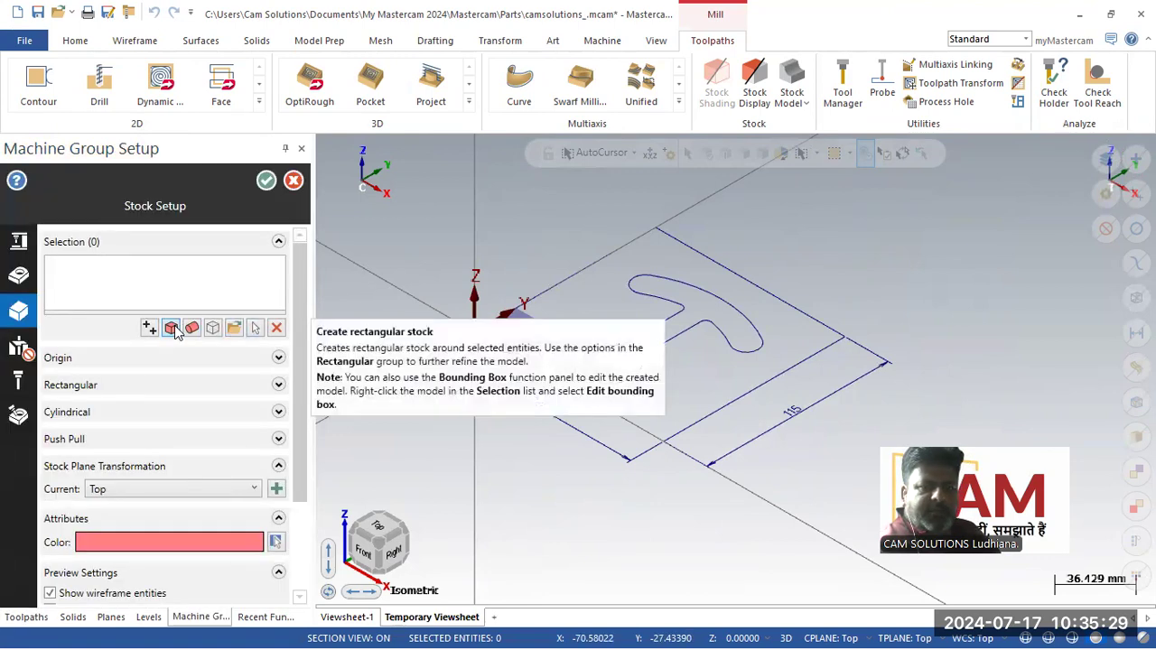
pyautogui.click(171, 329)
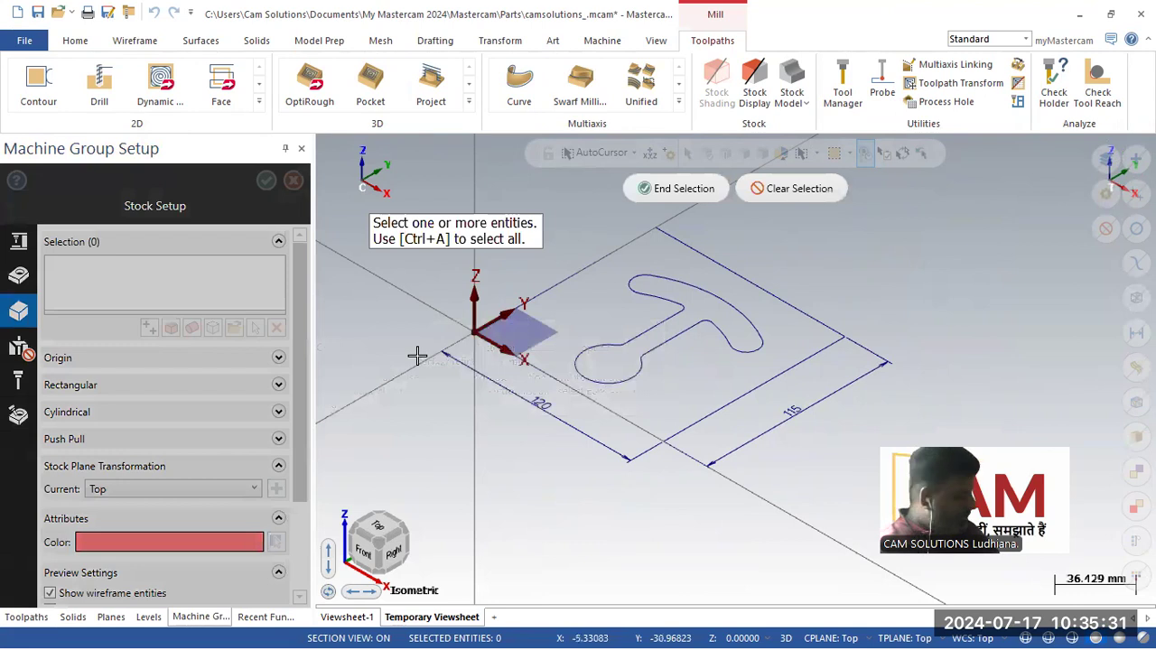
pyautogui.hotkey('ctrl', 'a')
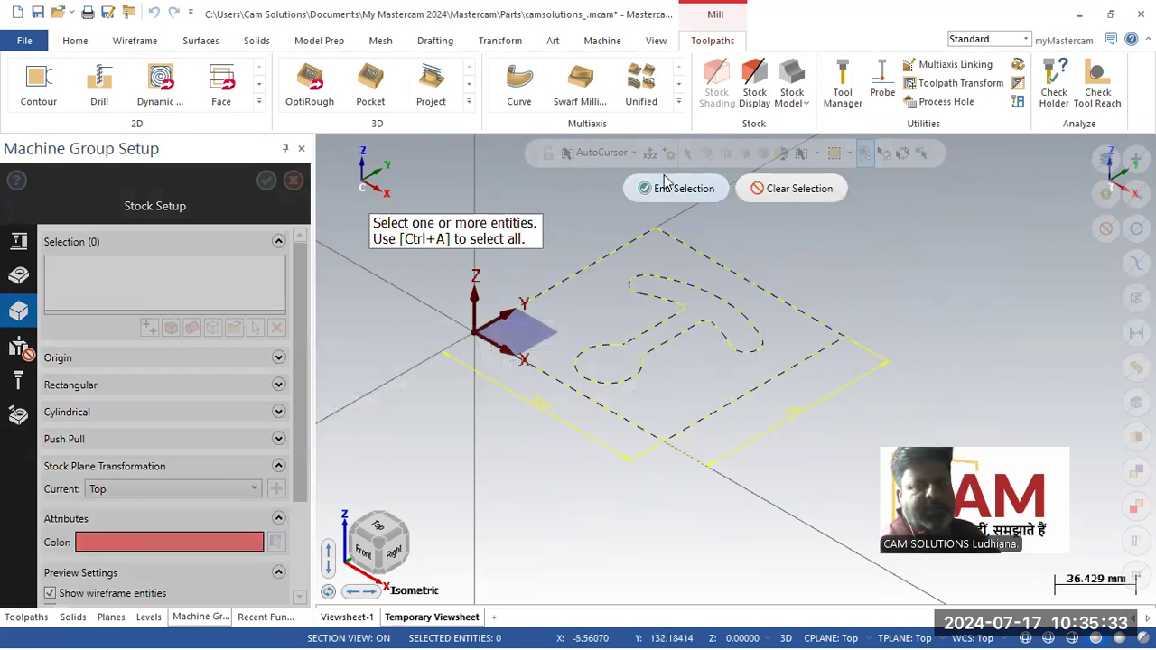
pyautogui.click(665, 188)
pyautogui.moveTo(671, 337)
pyautogui.mouseDown(button='middle')
pyautogui.moveTo(684, 346)
pyautogui.moveTo(665, 388)
pyautogui.moveTo(663, 340)
pyautogui.mouseUp(button='middle')
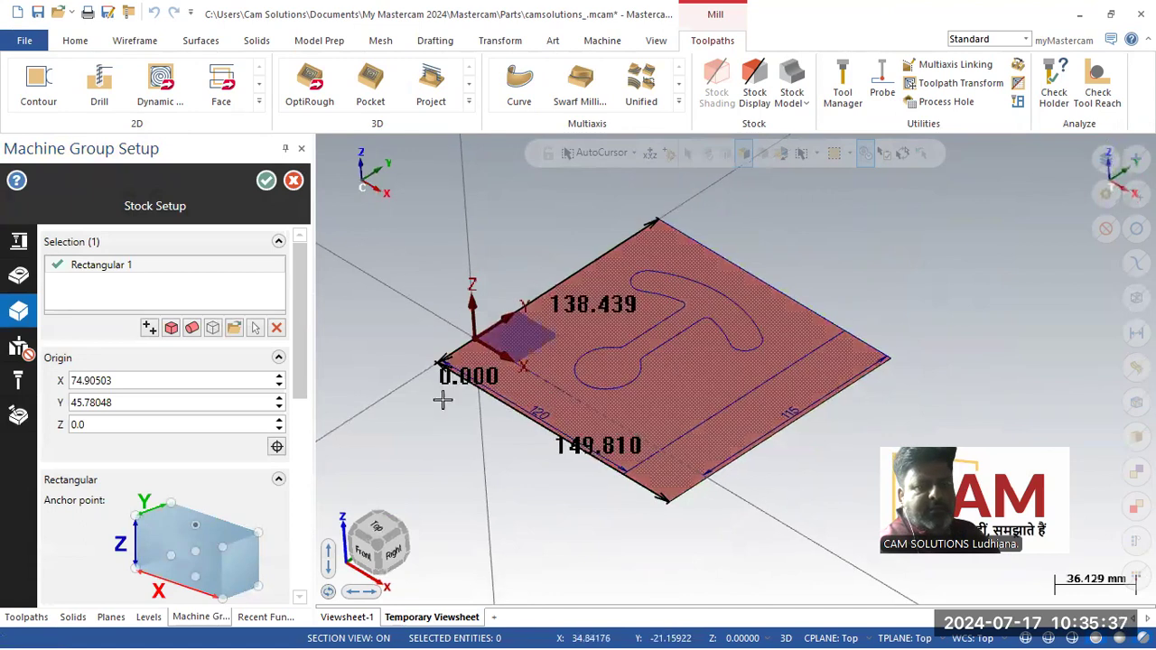
pyautogui.click(277, 329)
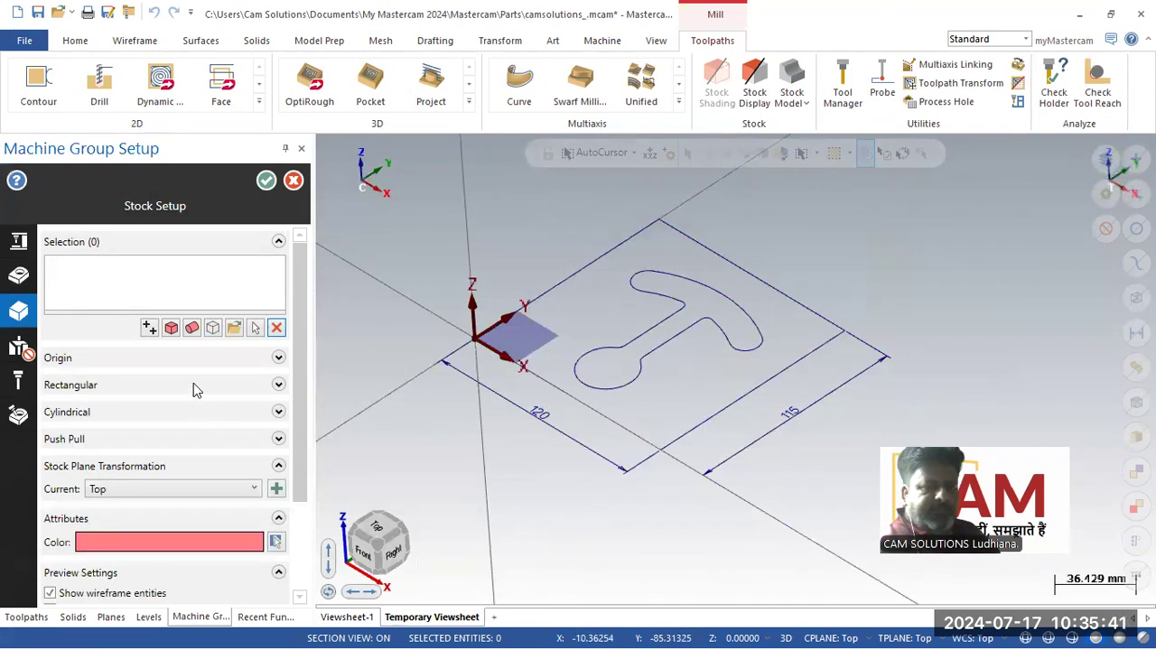
# Step: Create rectangular stock from two corner points, the origin and the plate's diagonally opposite corner
pyautogui.click(148, 331)
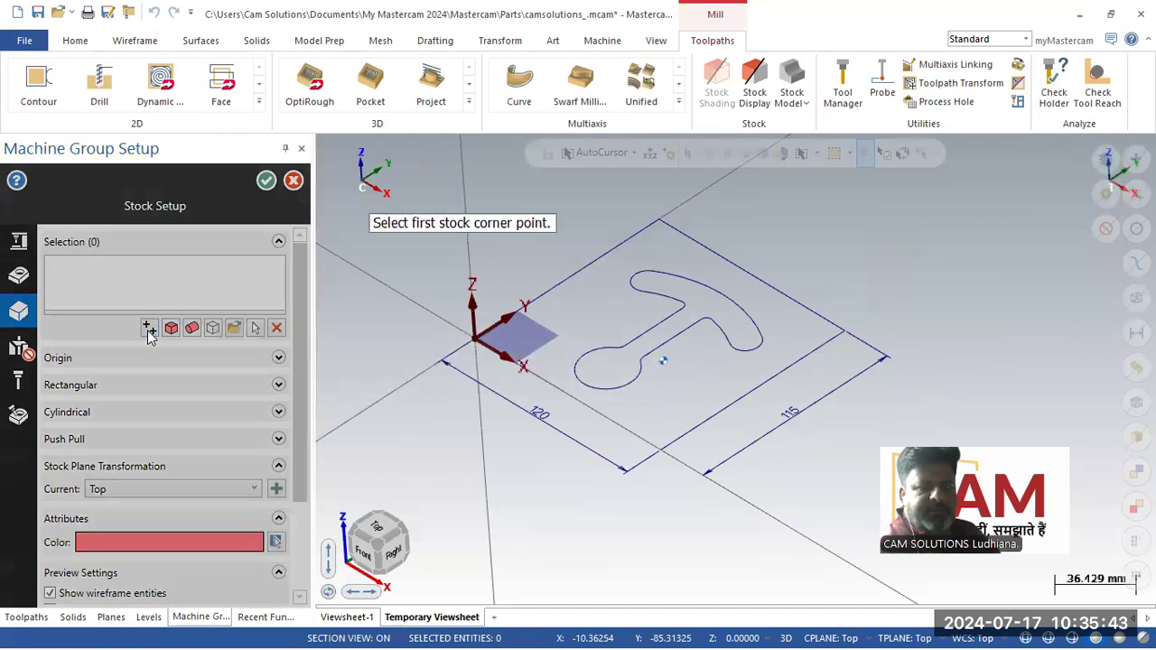
pyautogui.click(474, 343)
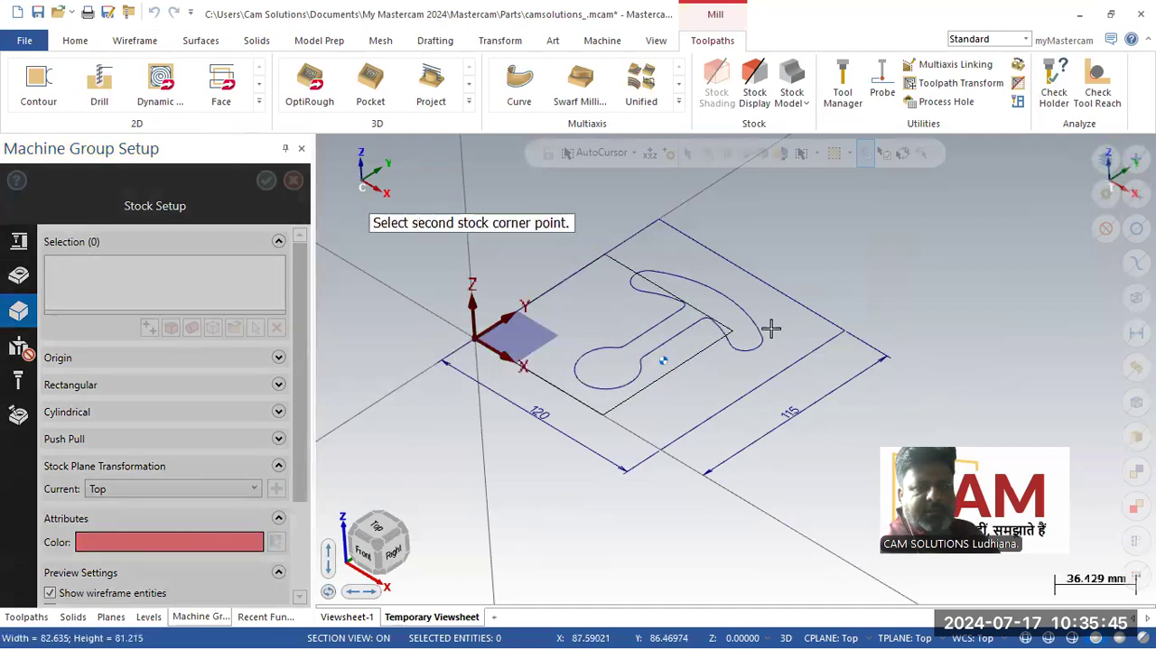
pyautogui.click(842, 334)
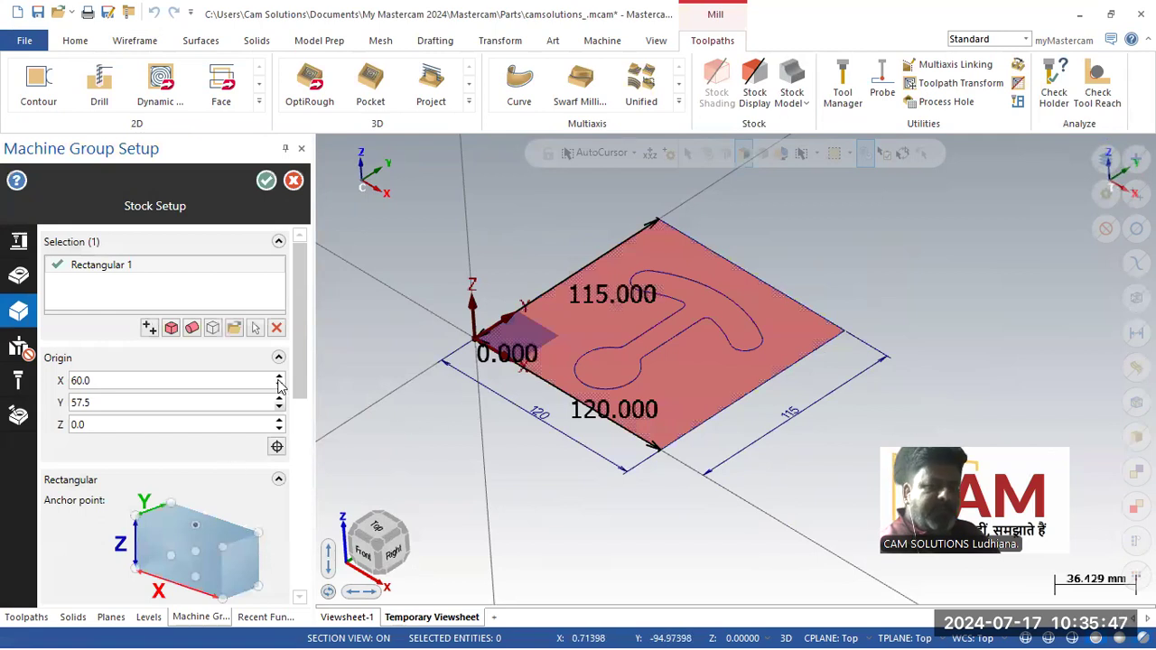
# Step: Set the stock height to 20 mm as given in the PDF drawing and accept the stock setup
pyautogui.scroll(-3, 149, 461)
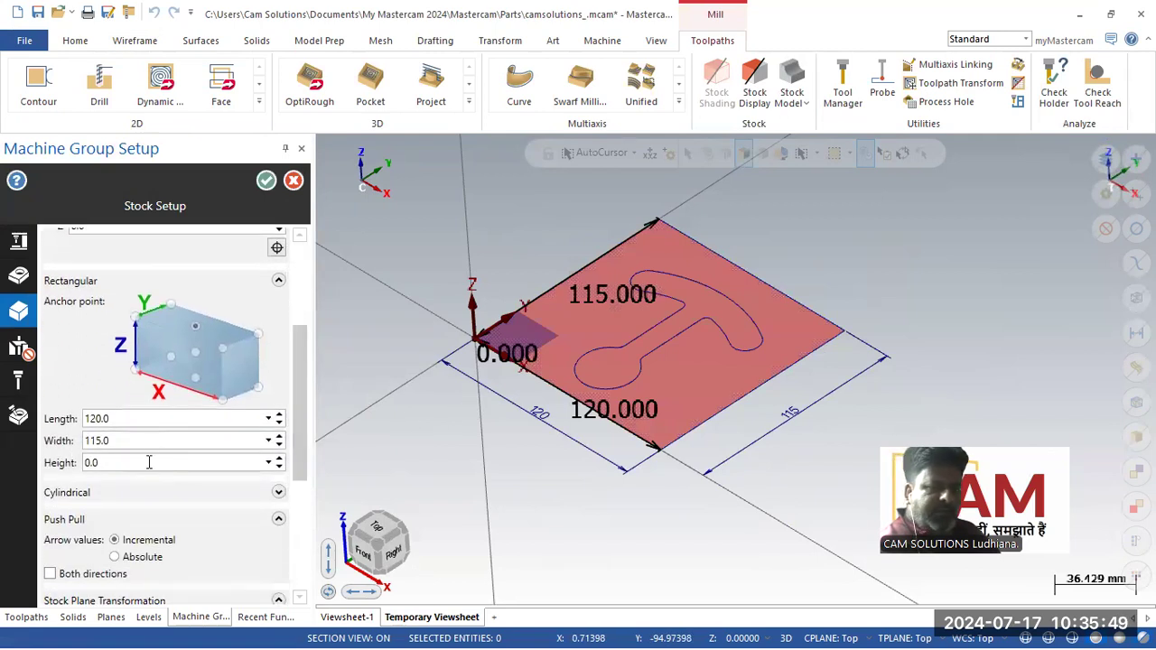
pyautogui.hotkey('alt', 'Tab')
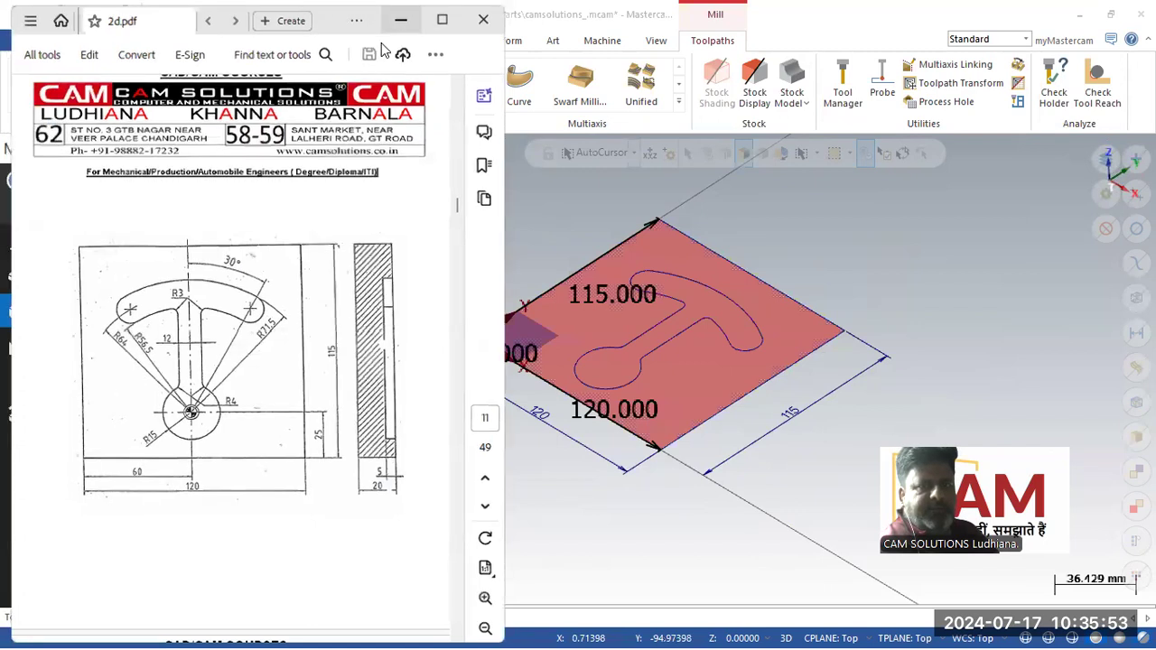
pyautogui.click(399, 18)
pyautogui.click(140, 461)
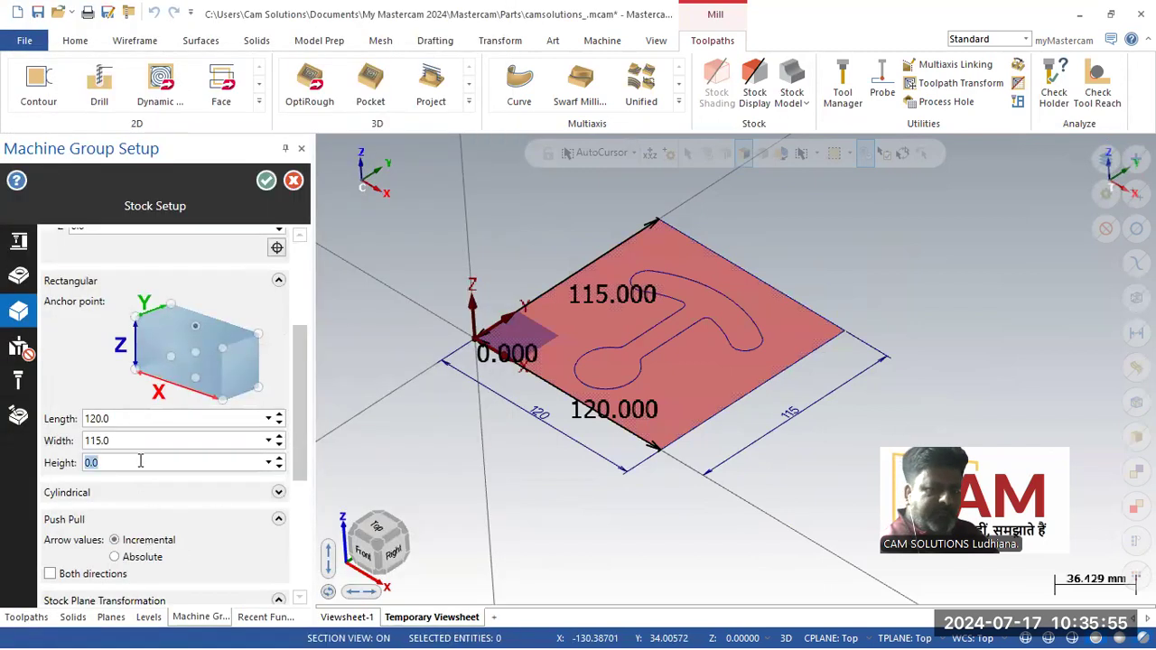
pyautogui.write('20')
pyautogui.press('Return')
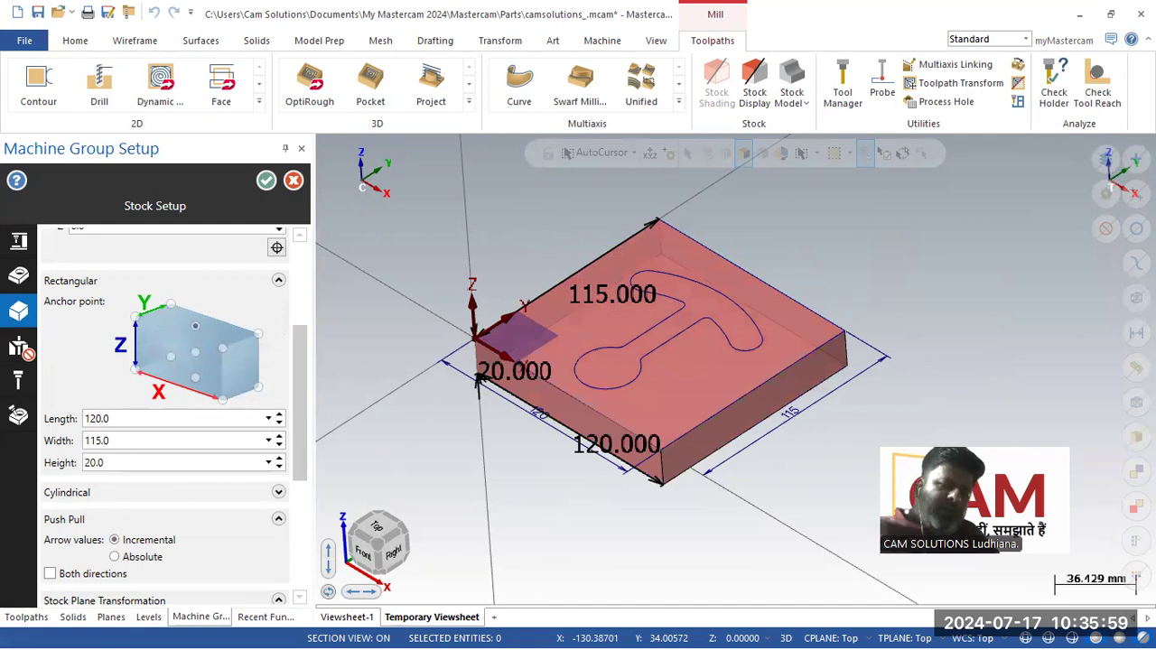
pyautogui.click(266, 180)
# Step: Check the pocket in the PDF drawing, start a 2D Area Mill toolpath and chain the pocket outline as its machining region
pyautogui.hotkey('alt', 'Tab')
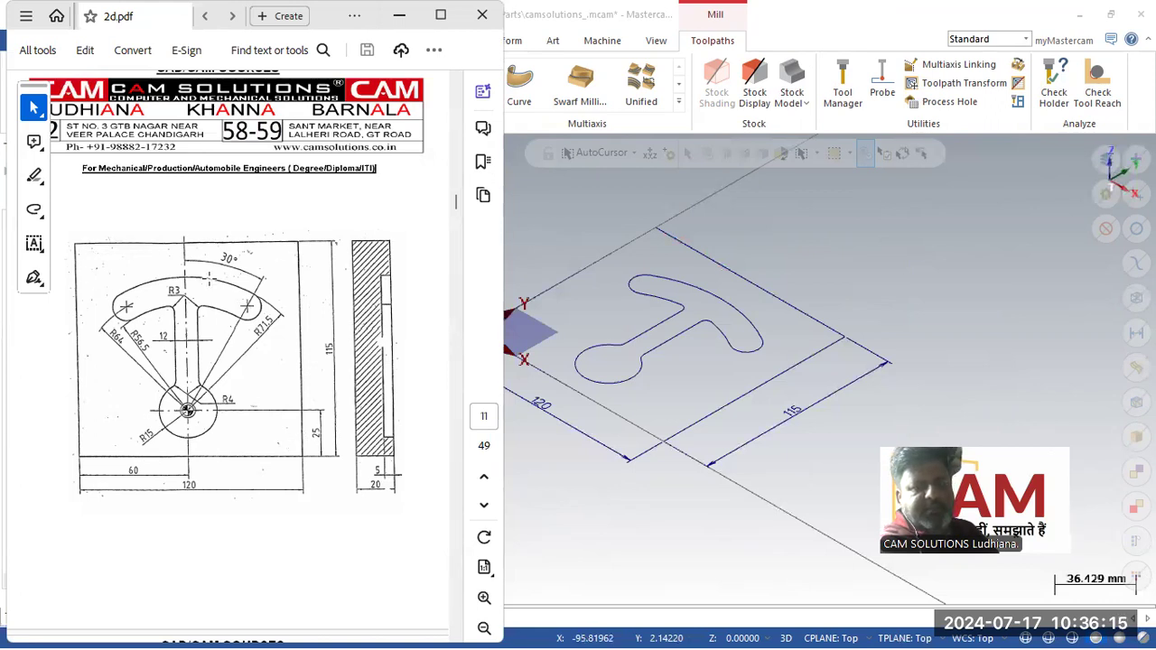
pyautogui.click(708, 280)
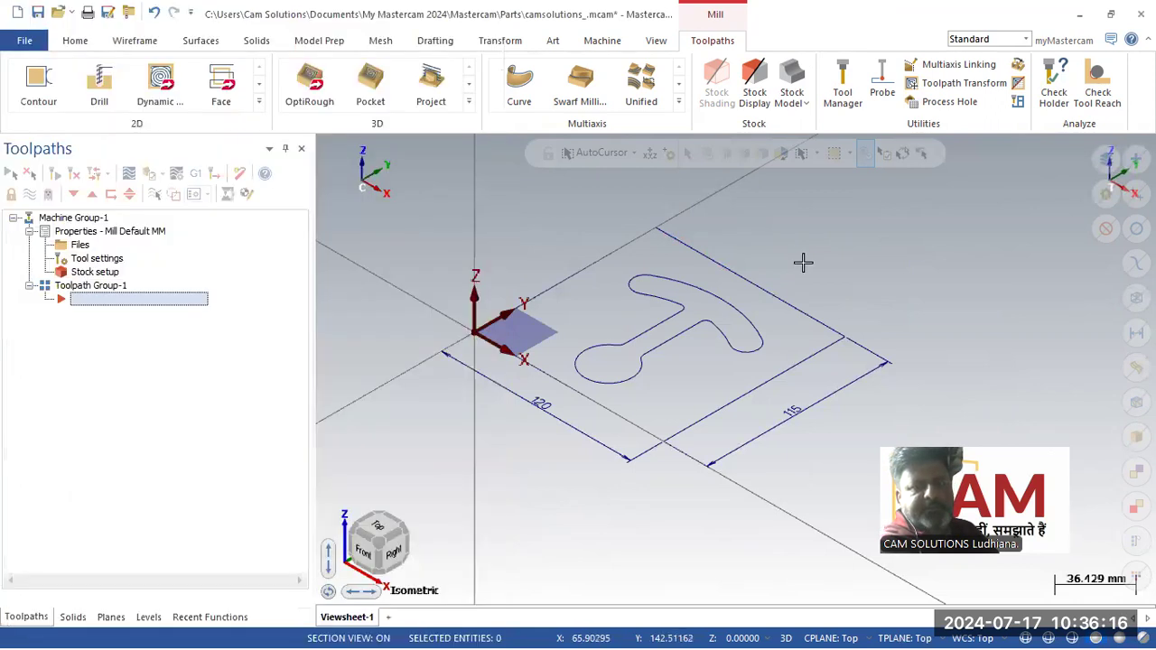
pyautogui.click(260, 112)
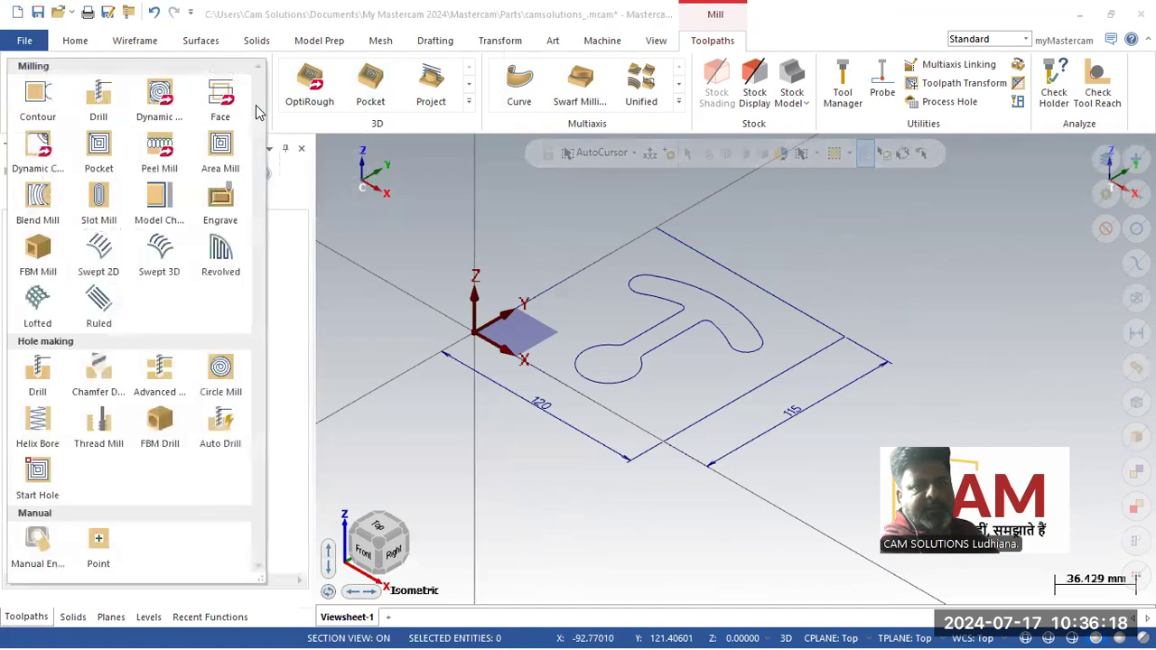
pyautogui.click(226, 161)
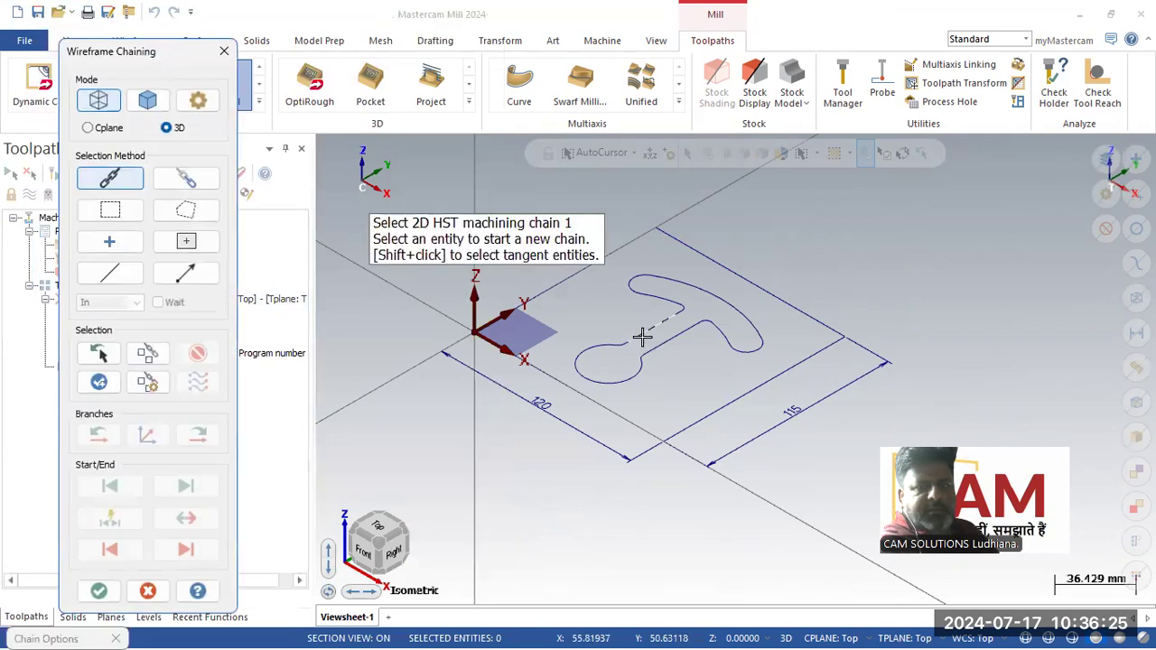
pyautogui.click(640, 335)
pyautogui.click(107, 591)
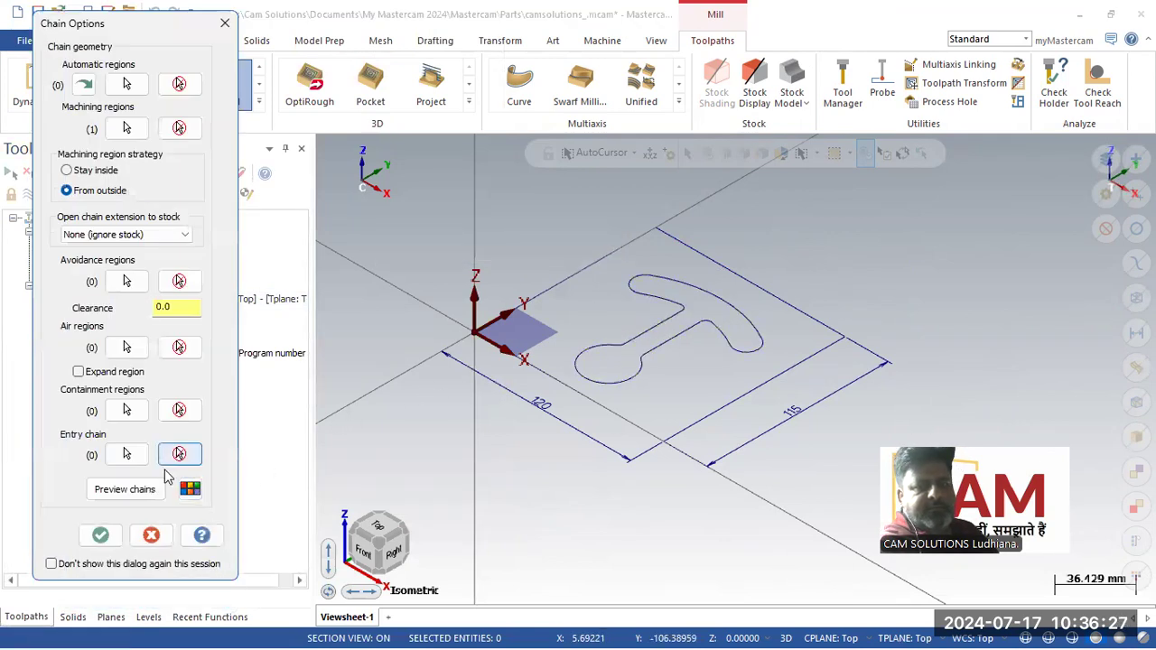
# Step: Set the machining region strategy to Stay inside, preview the chains and accept the chain options
pyautogui.click(155, 488)
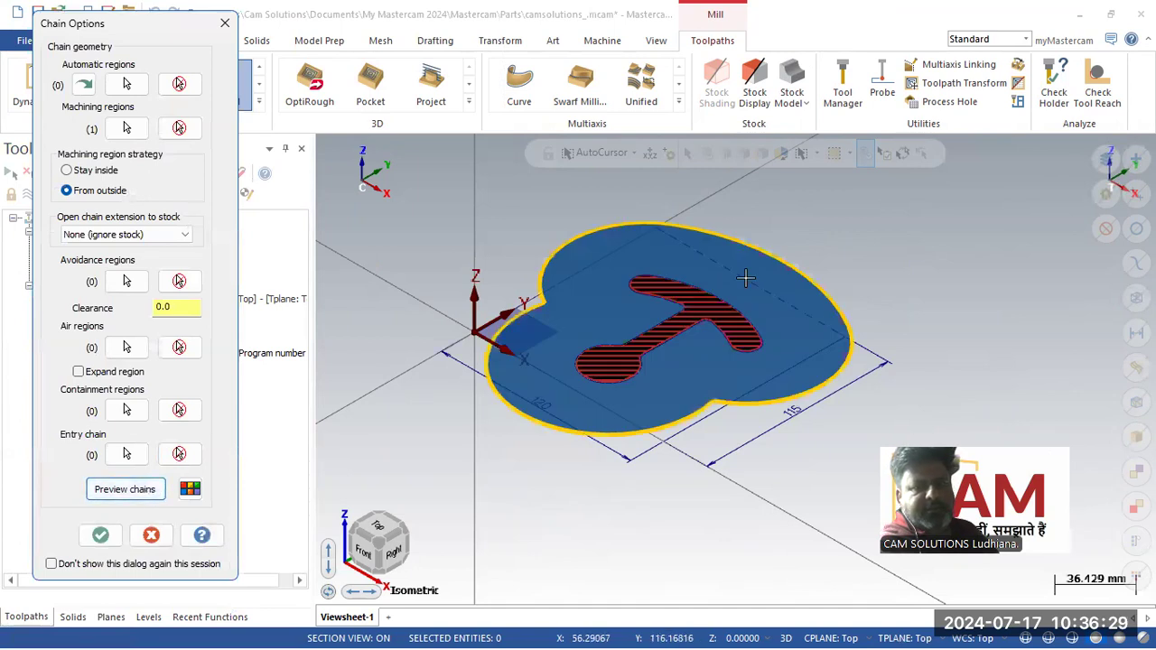
pyautogui.click(94, 172)
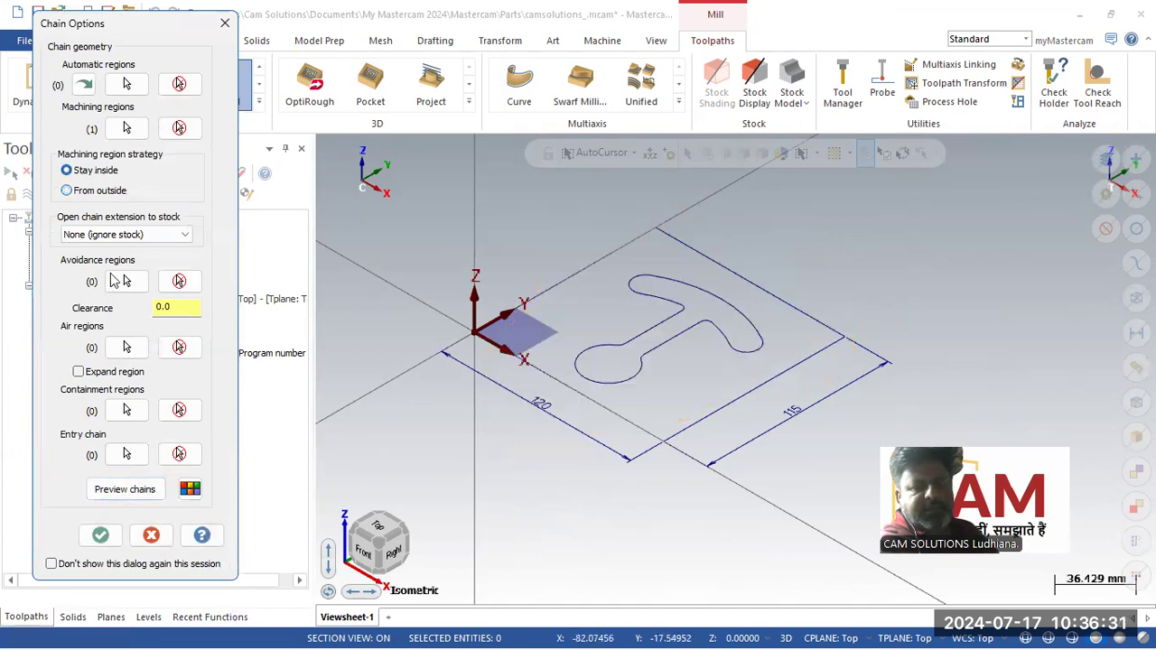
pyautogui.click(128, 490)
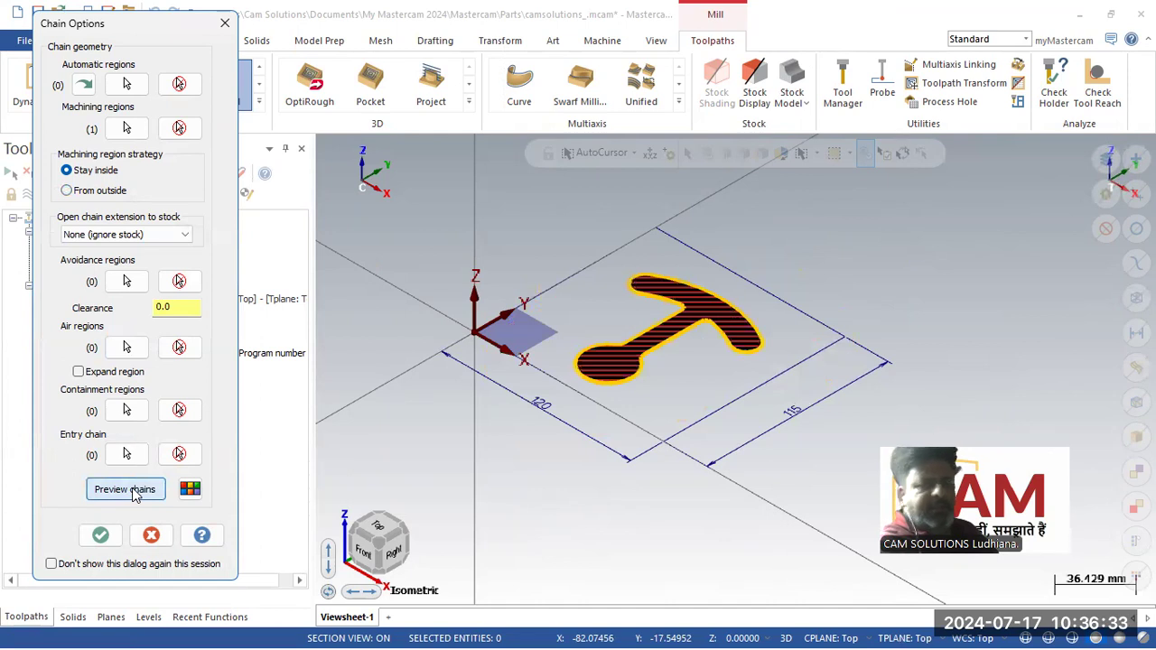
pyautogui.click(99, 542)
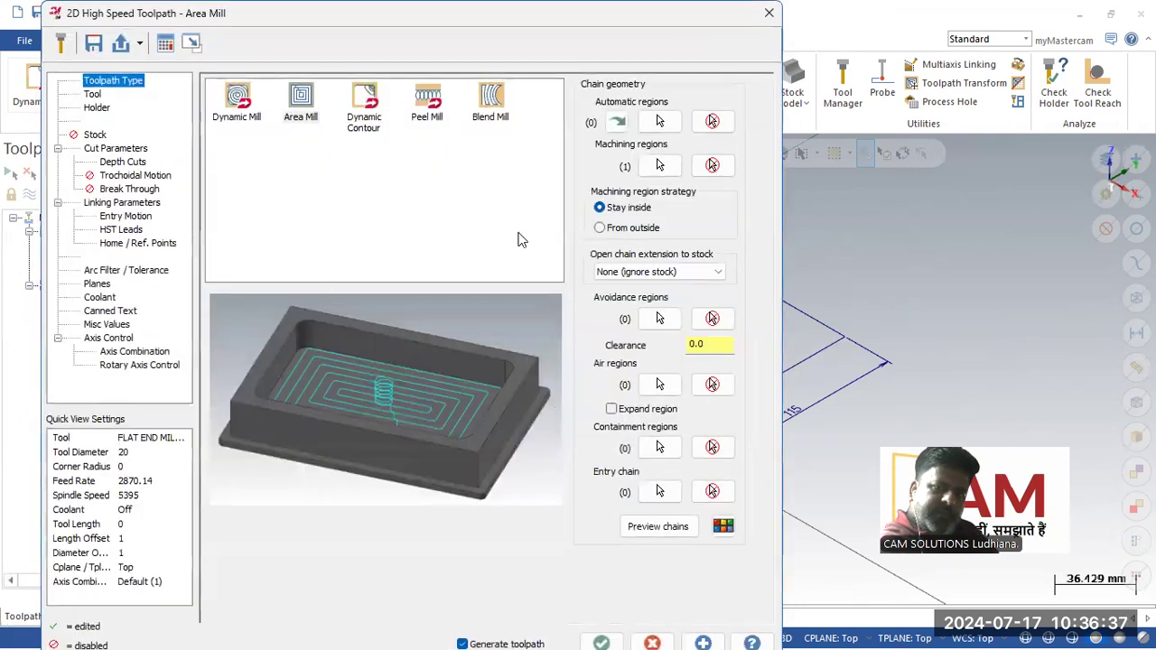
# Step: Set the Area Mill linking depth to -5 mm absolute
pyautogui.click(121, 202)
pyautogui.click(507, 431)
pyautogui.write('-')
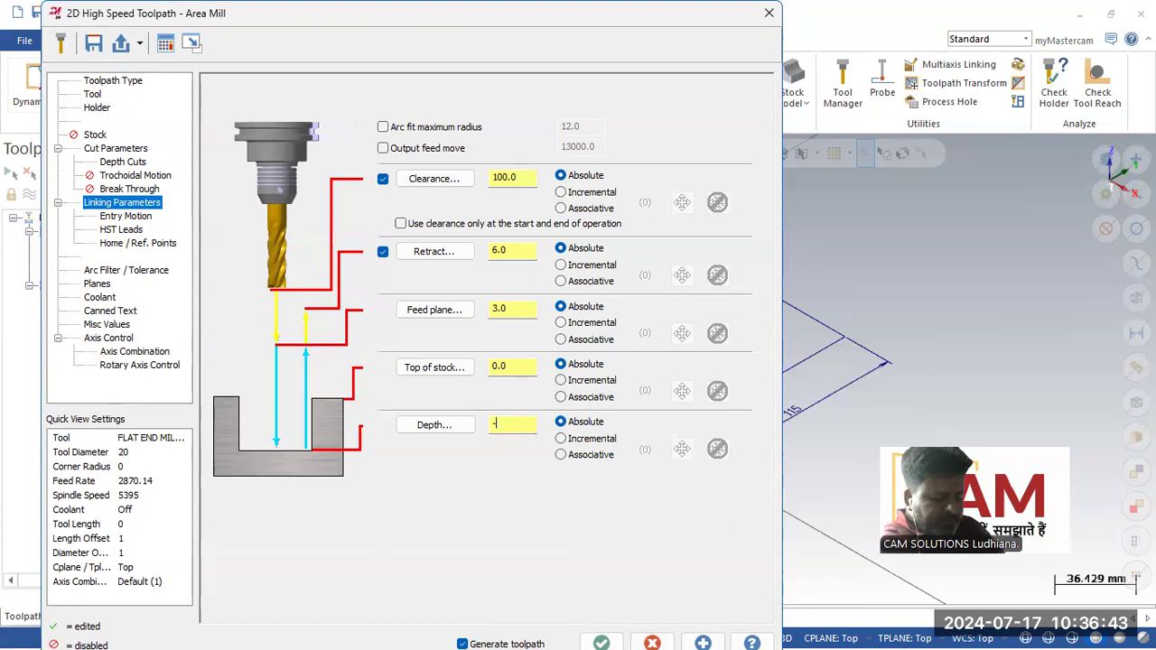
pyautogui.write('5')
pyautogui.press('Return')
pyautogui.click(512, 365)
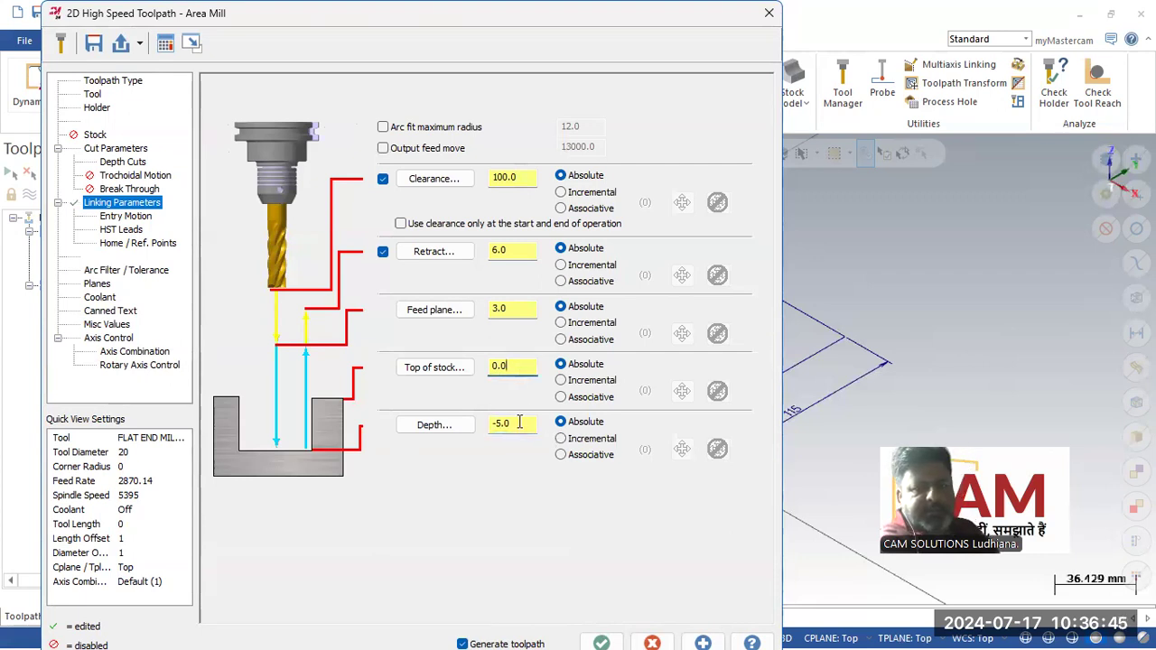
# Step: Use depth cuts with a maximum rough step of 1.0 mm and generate the Area Mill toolpath
pyautogui.click(138, 163)
pyautogui.click(379, 106)
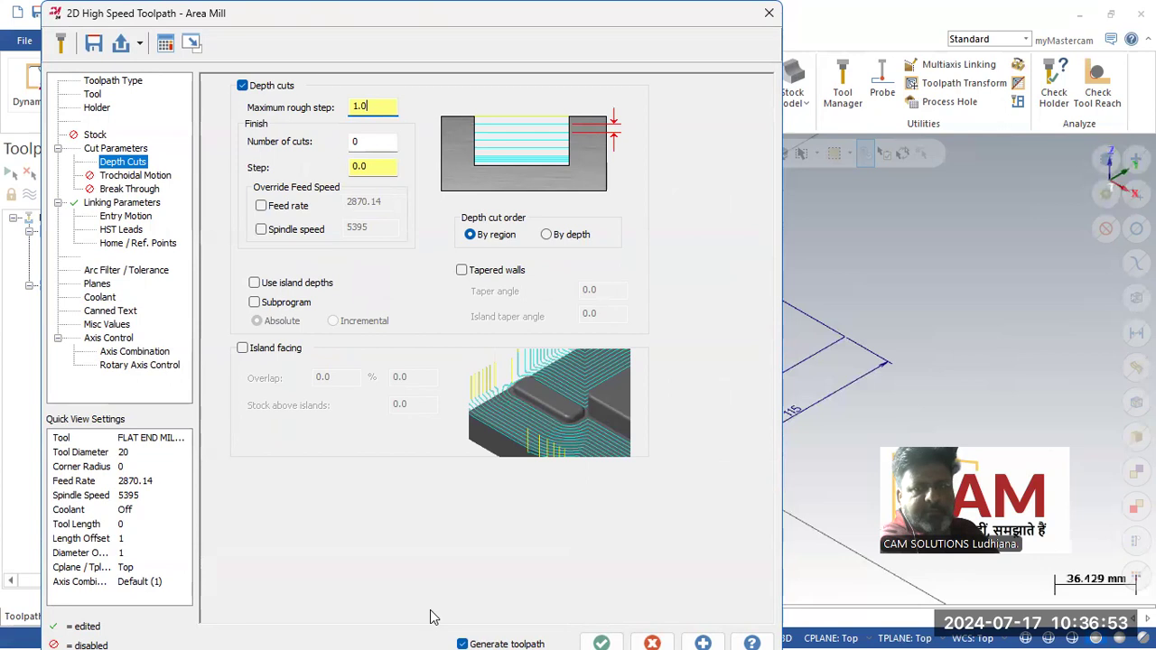
pyautogui.click(600, 640)
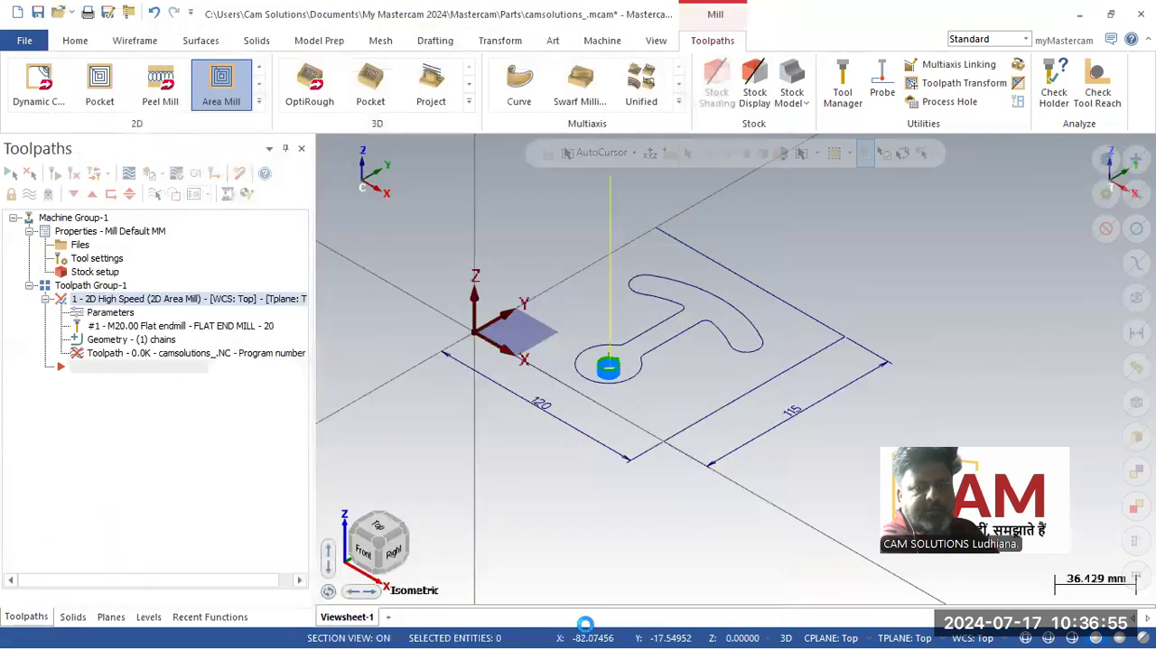
# Step: Change the Area Mill tool to the library's FLAT END MILL - 6 and regenerate the toolpath
pyautogui.scroll(2, 650, 370)
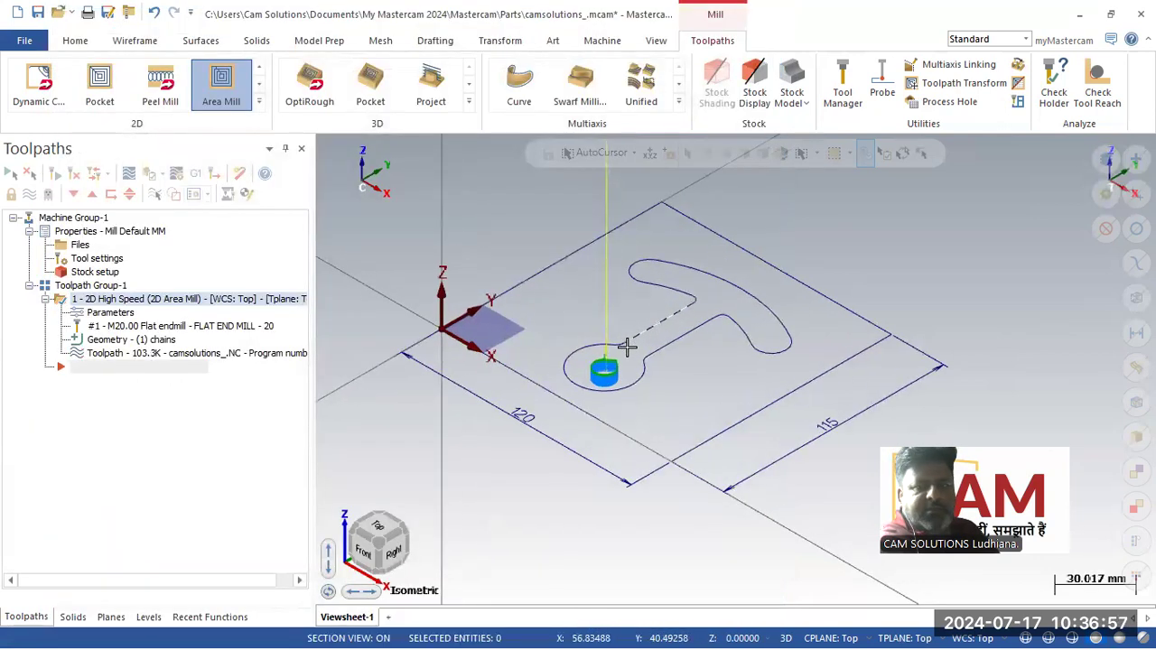
pyautogui.click(112, 314)
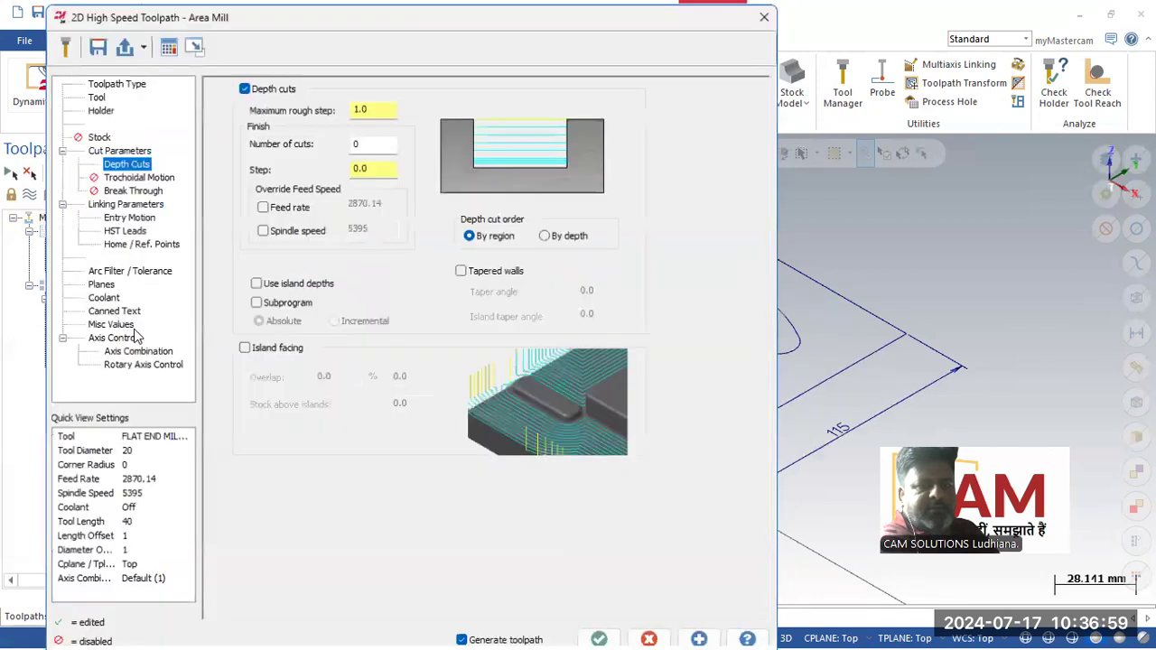
pyautogui.click(93, 95)
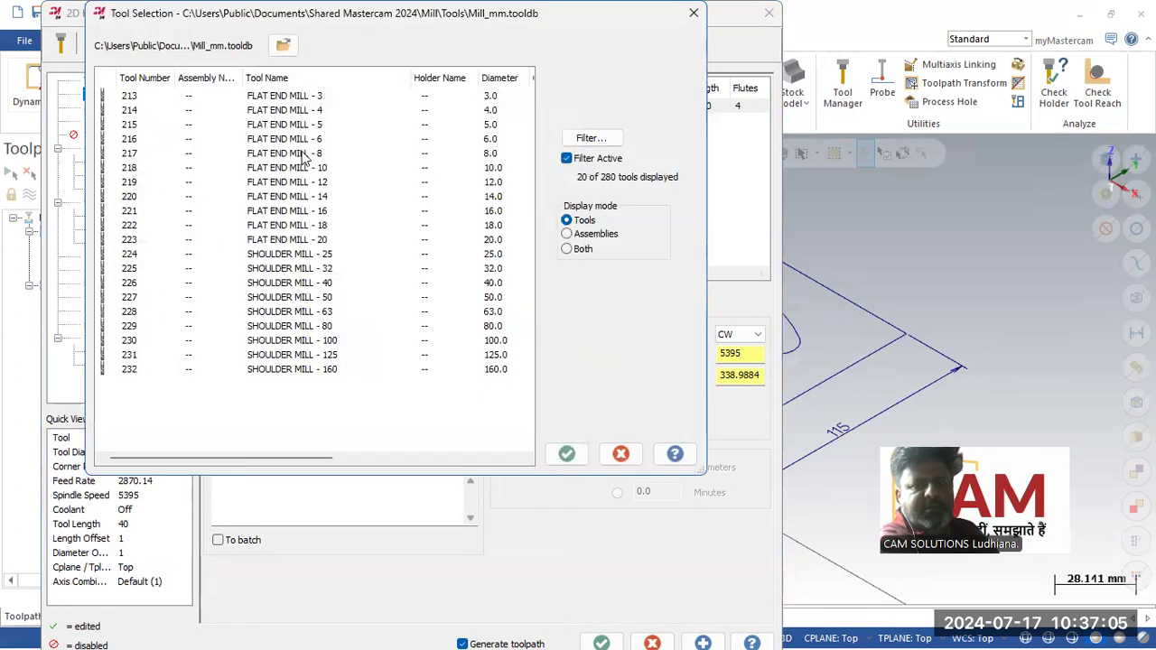
pyautogui.click(295, 140)
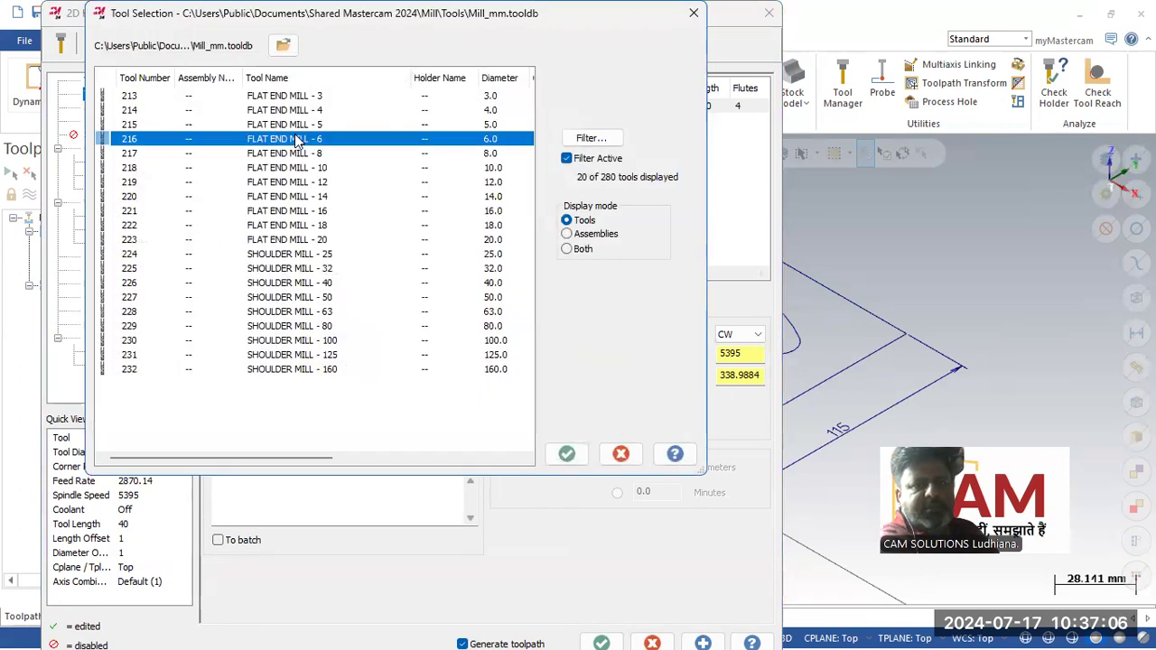
pyautogui.click(567, 453)
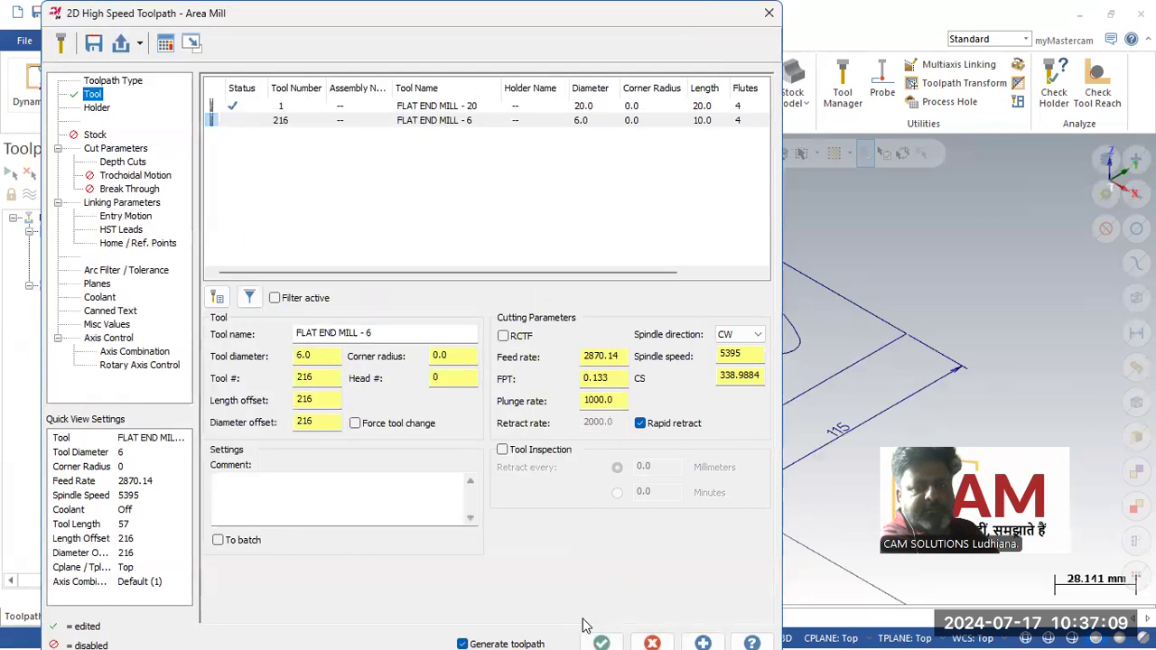
pyautogui.click(592, 637)
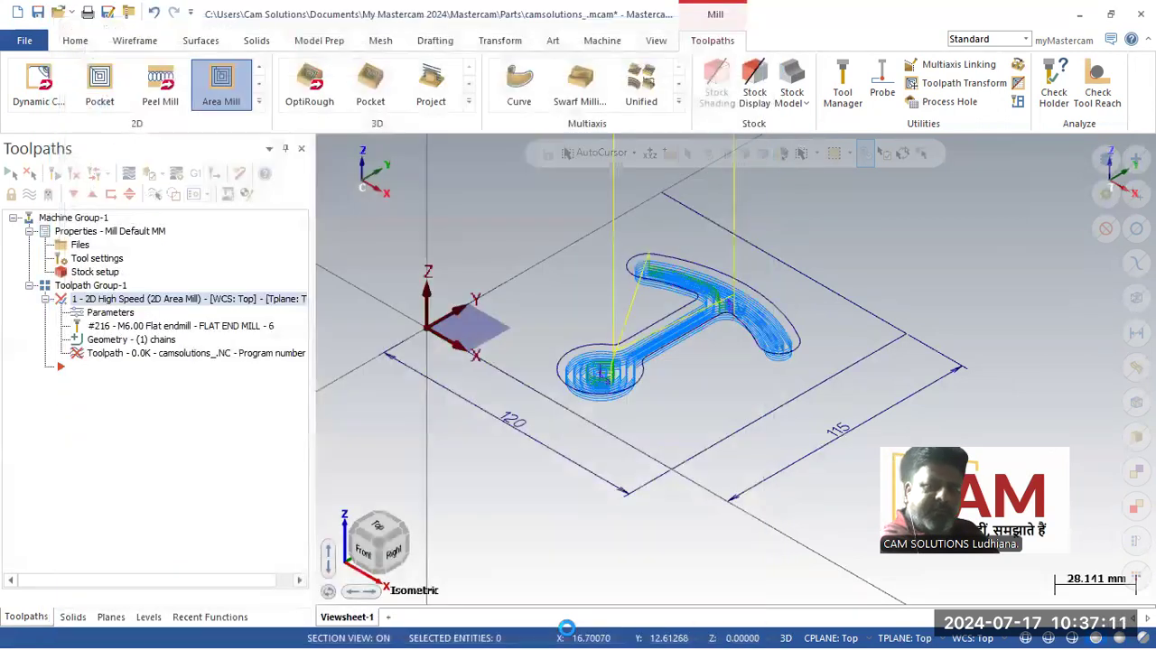
# Step: Run the Verify simulation of the Area Mill toolpath, examine the machined pocket up close and close the simulator
pyautogui.moveTo(494, 400)
pyautogui.mouseDown(button='middle')
pyautogui.moveTo(493, 421)
pyautogui.moveTo(495, 394)
pyautogui.mouseUp(button='middle')
pyautogui.scroll(-4, 494, 394)
pyautogui.click(150, 178)
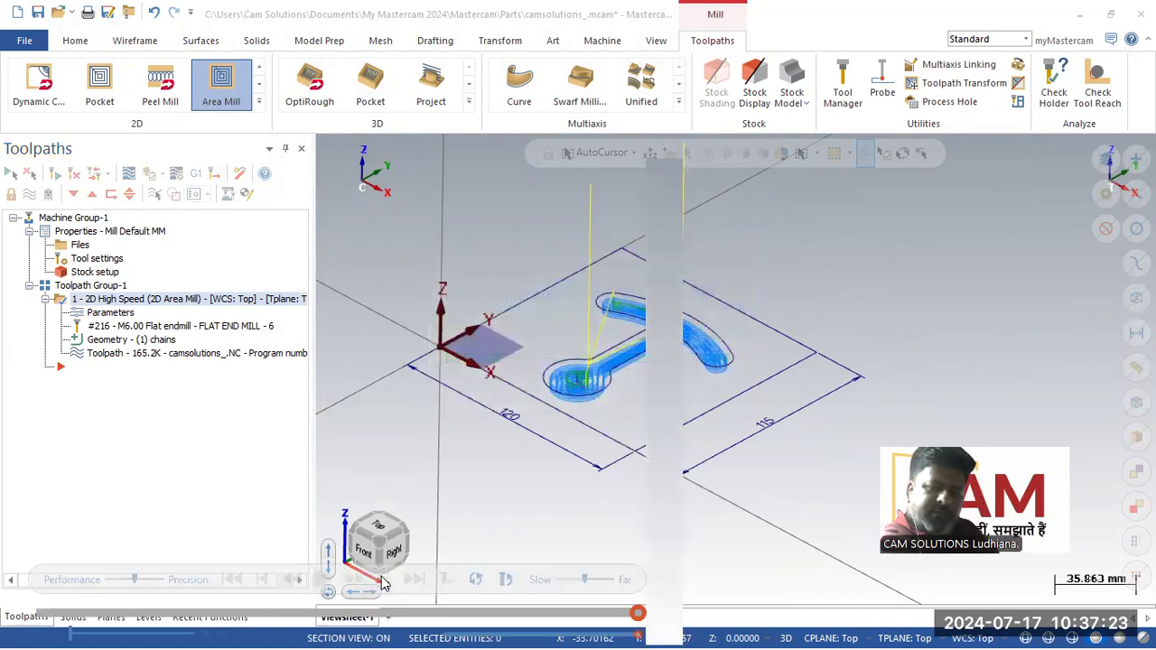
pyautogui.click(322, 580)
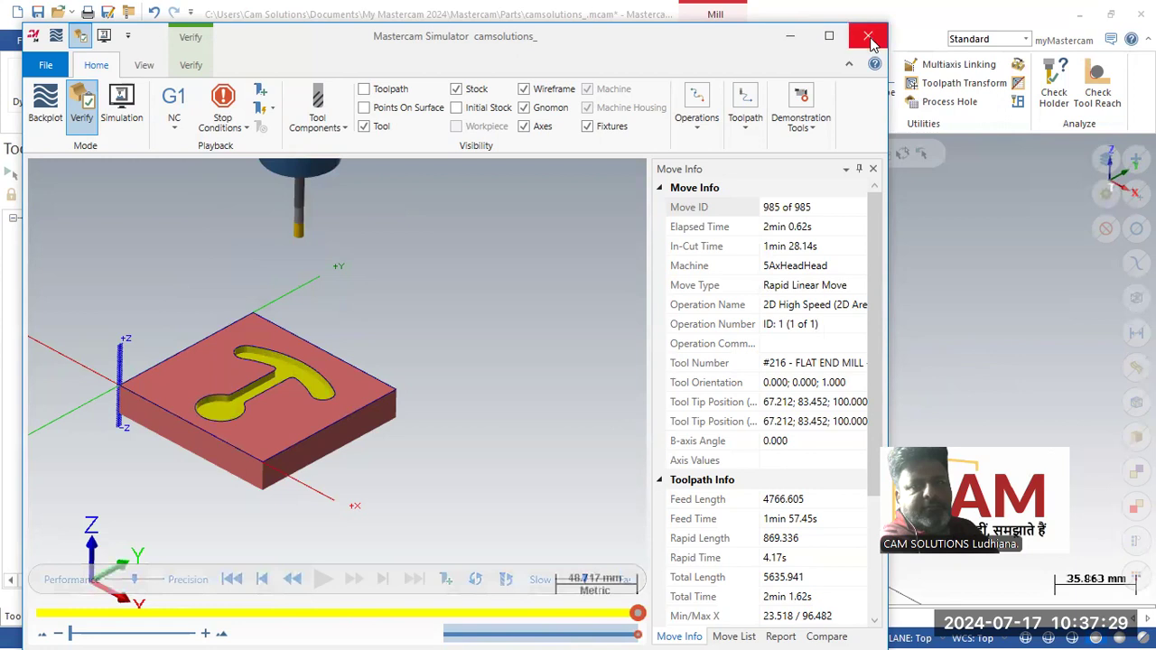
pyautogui.scroll(5, 252, 408)
pyautogui.scroll(5, 379, 391)
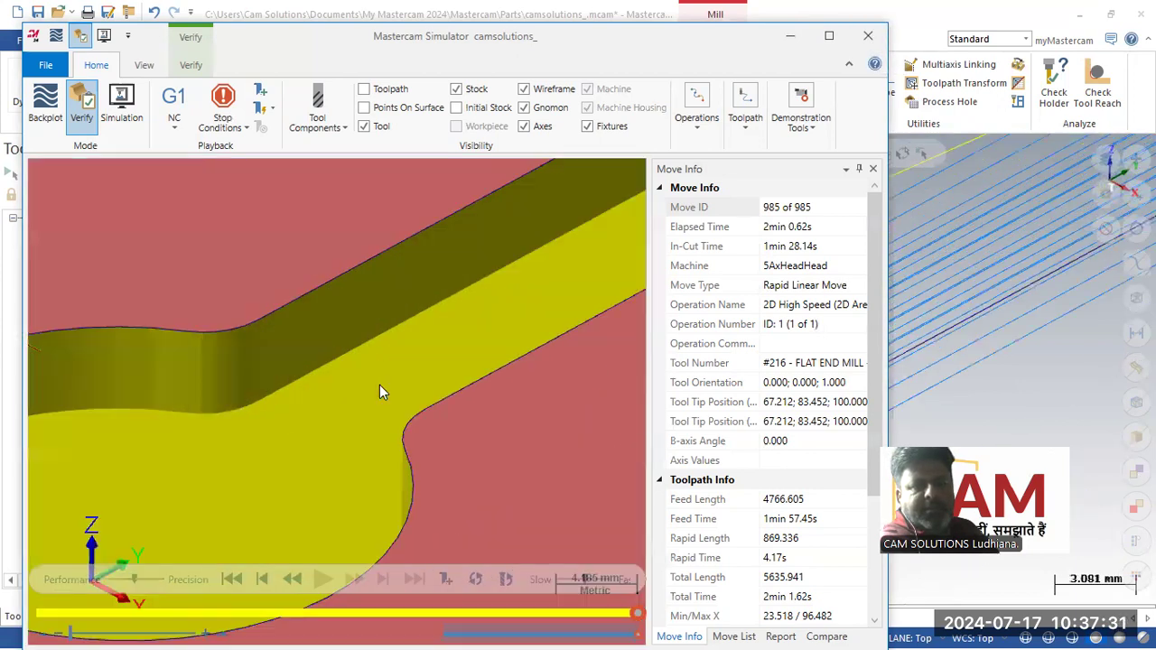
pyautogui.click(868, 36)
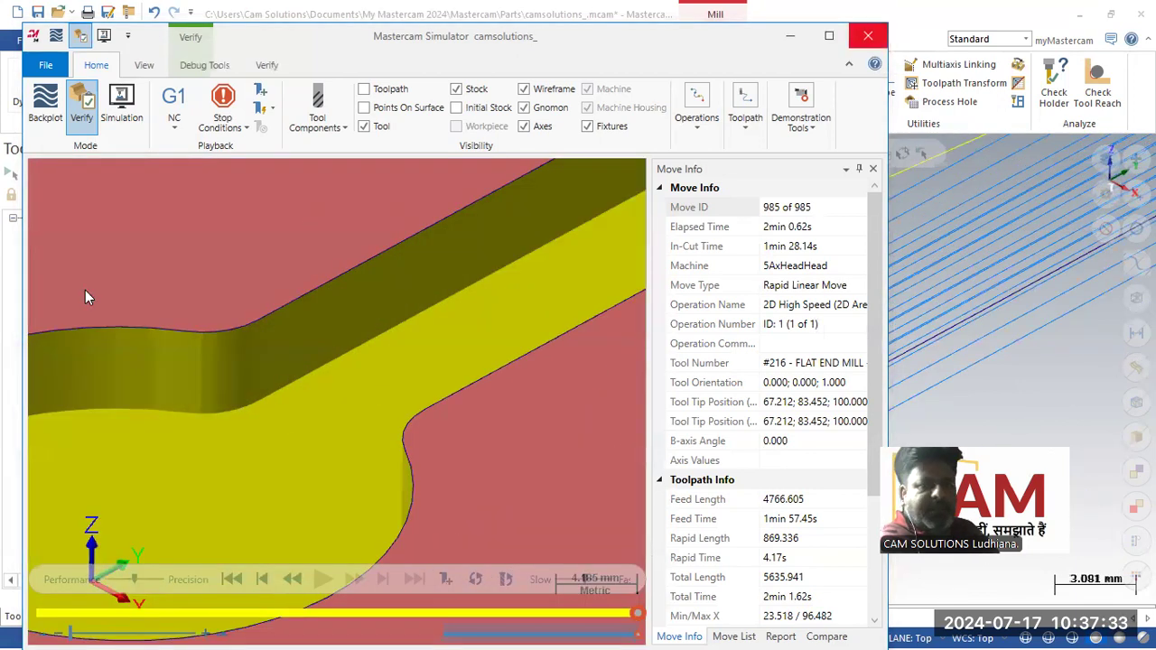
# Step: Set the Area Mill toolpath's stock to leave on walls to 2 mm and regenerate the toolpath
pyautogui.click(193, 331)
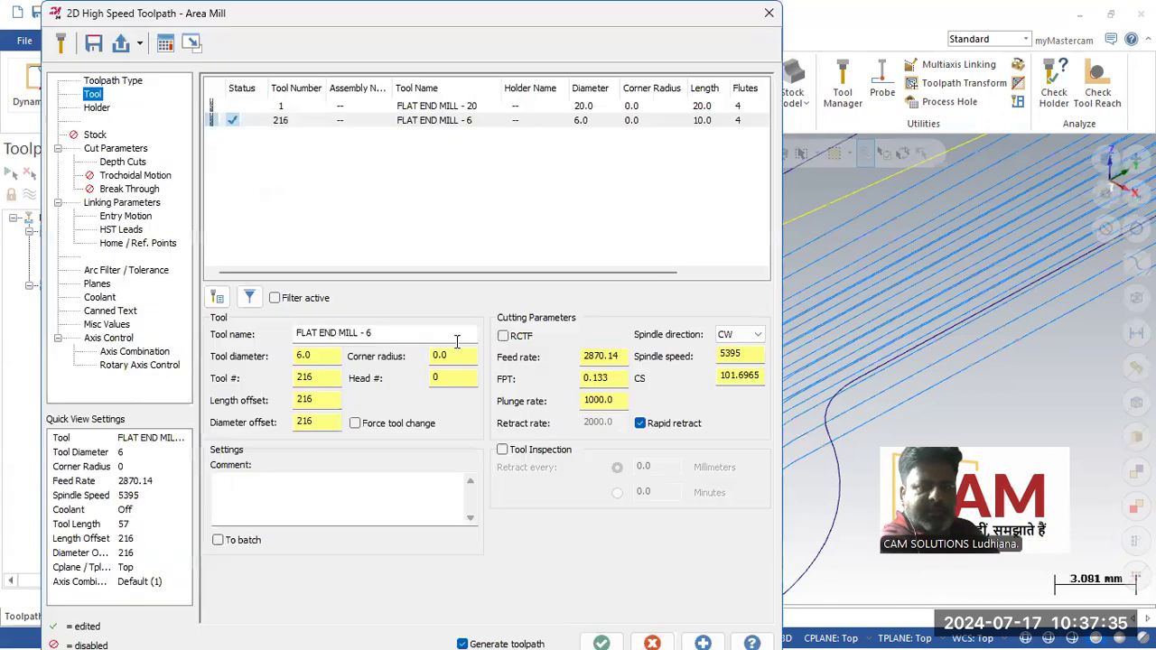
pyautogui.click(126, 161)
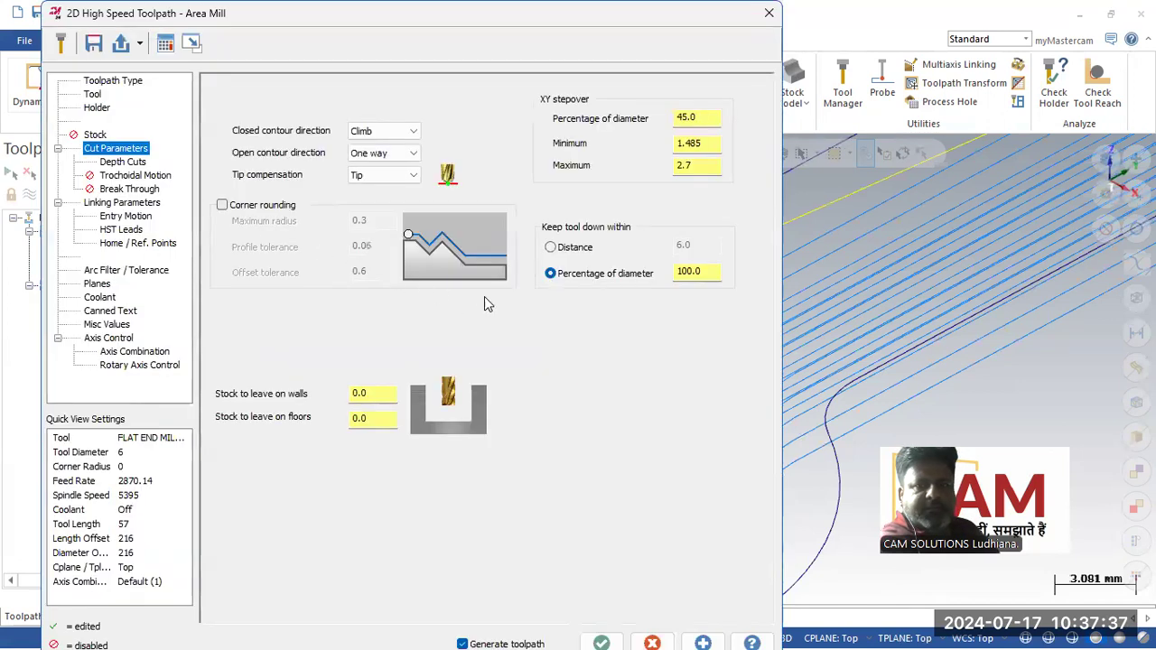
pyautogui.doubleClick(388, 393)
pyautogui.write('2')
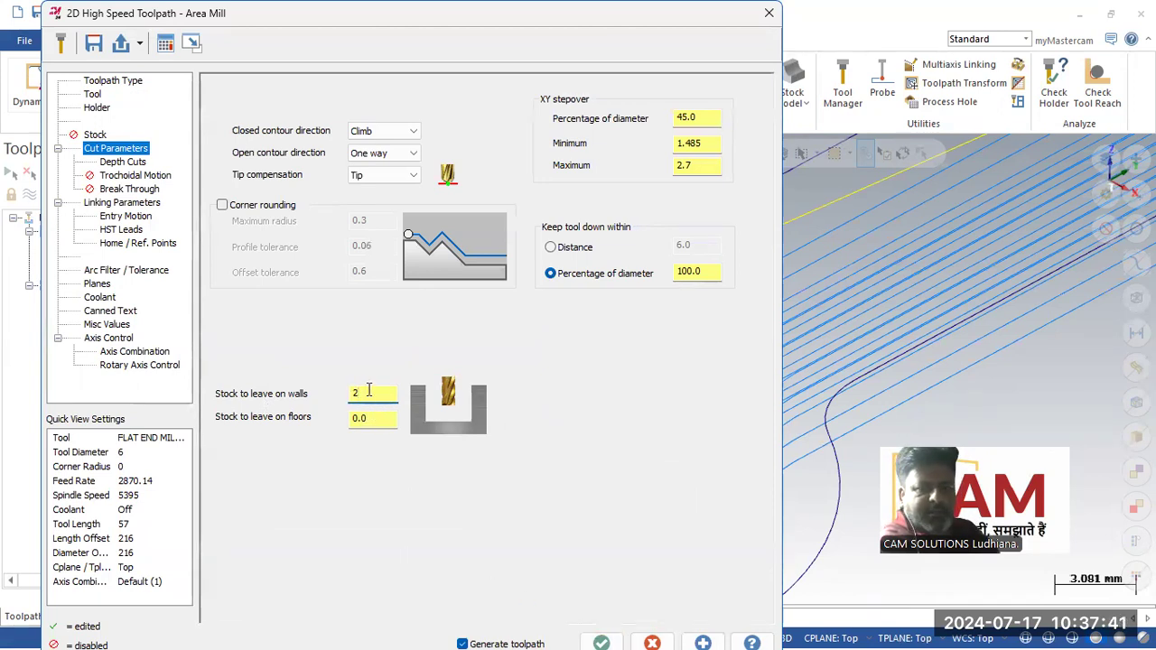
pyautogui.click(601, 643)
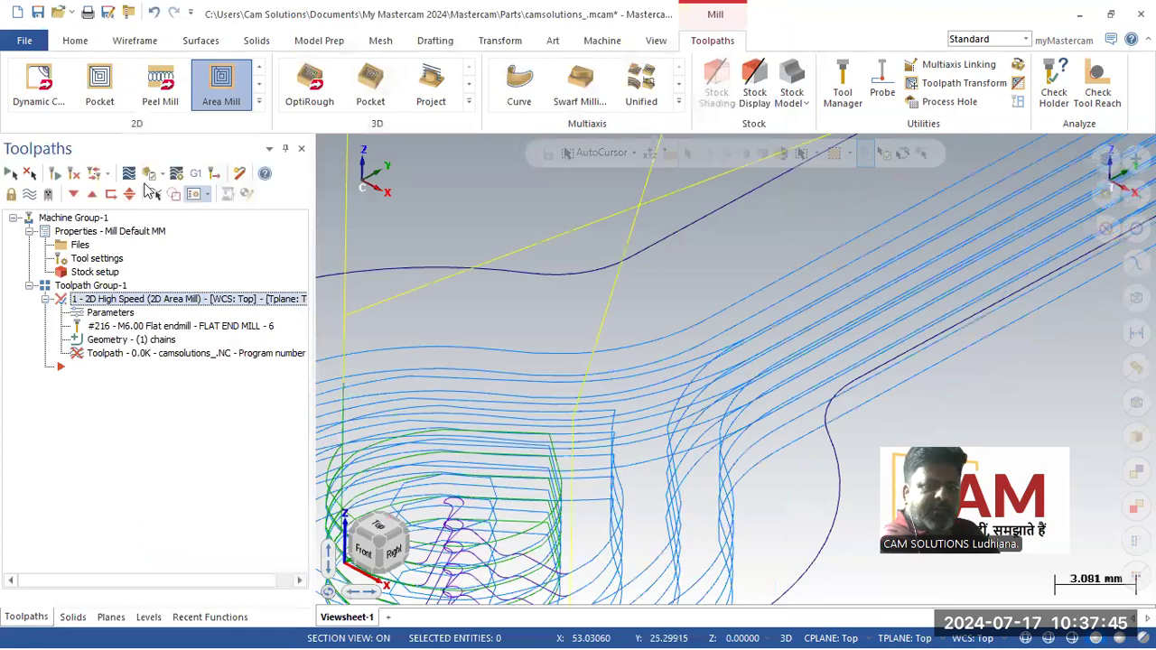
# Step: Run the Verify simulation at higher speed, examine the stock left along the pocket walls and close the simulator
pyautogui.click(148, 173)
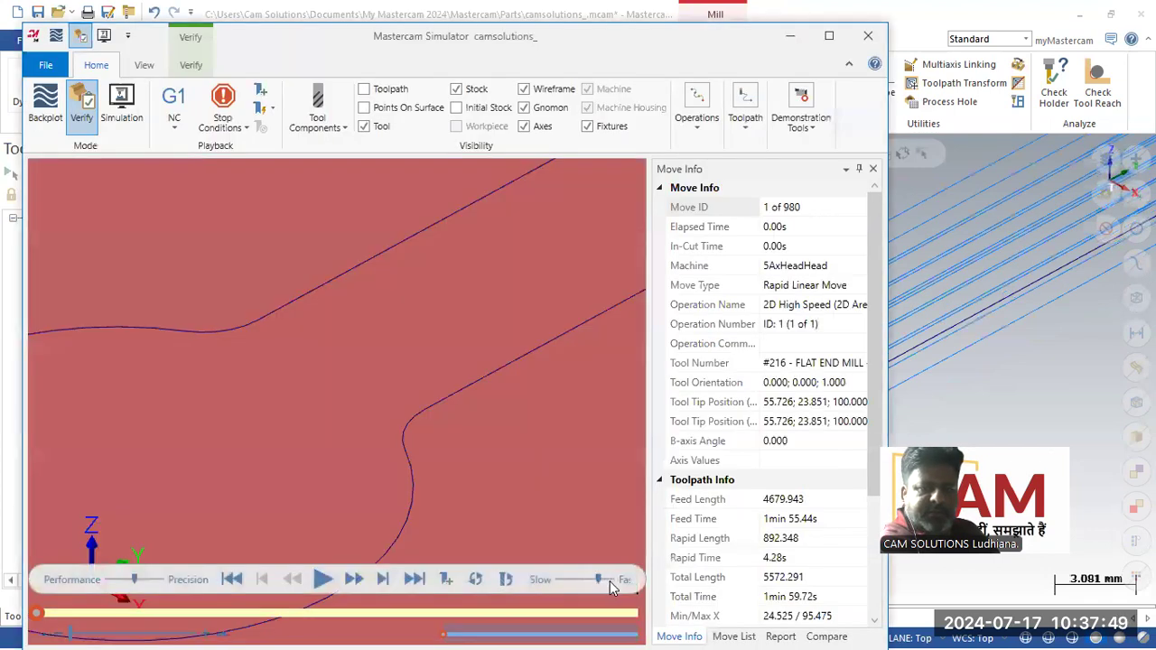
pyautogui.click(610, 581)
pyautogui.click(323, 579)
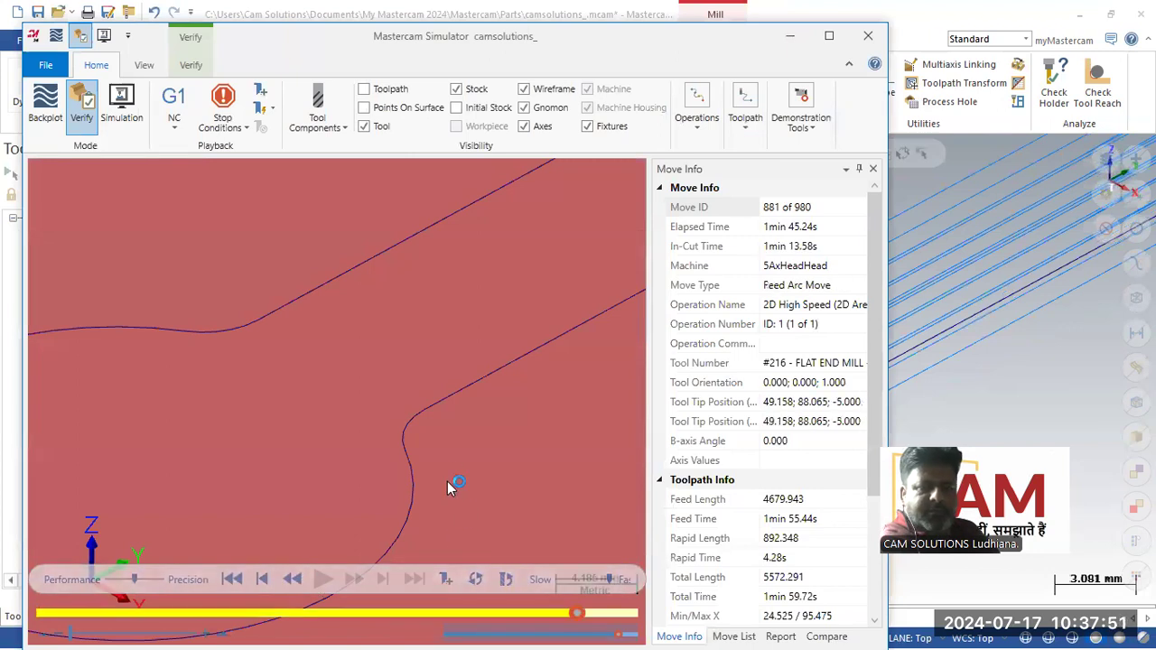
pyautogui.scroll(3, 415, 411)
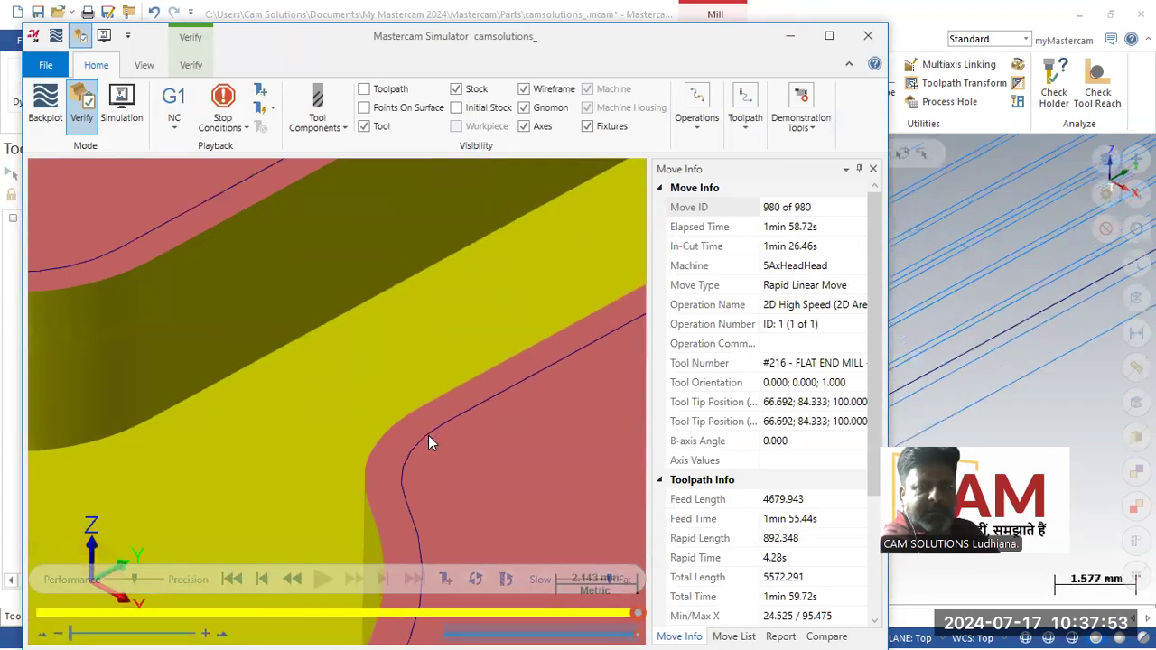
pyautogui.scroll(-5, 378, 405)
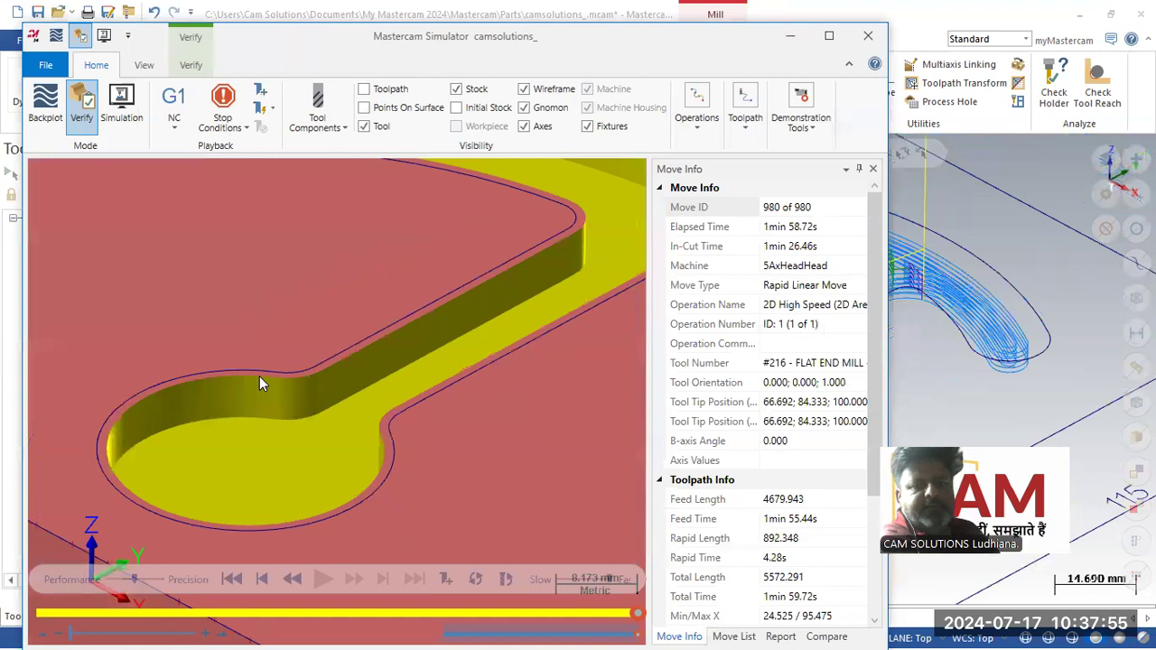
pyautogui.scroll(-3, 259, 377)
pyautogui.click(869, 36)
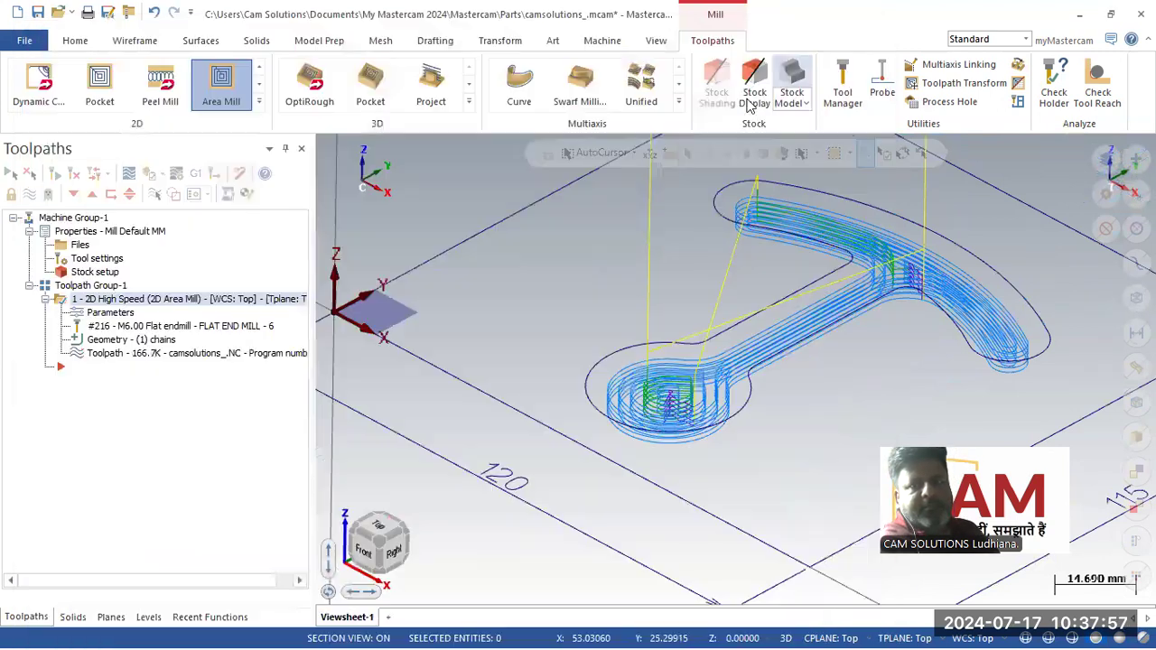
# Step: Hide the Area Mill toolpath display and start a 2D Contour toolpath with the pocket outline as its chain
pyautogui.scroll(-2, 426, 386)
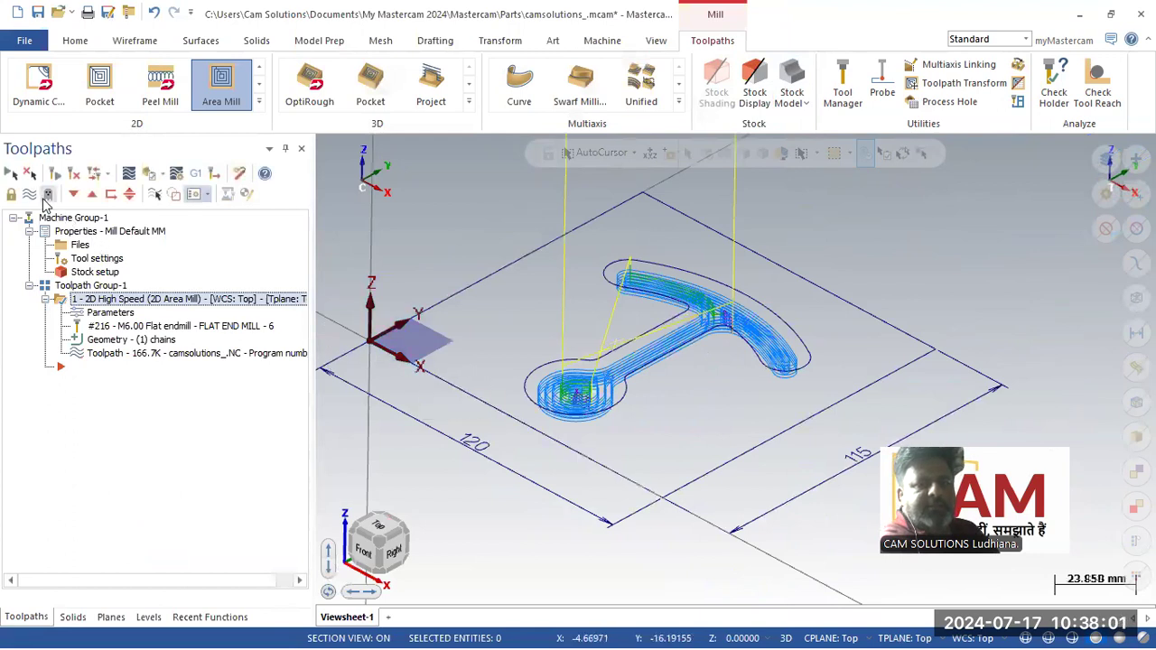
pyautogui.click(30, 194)
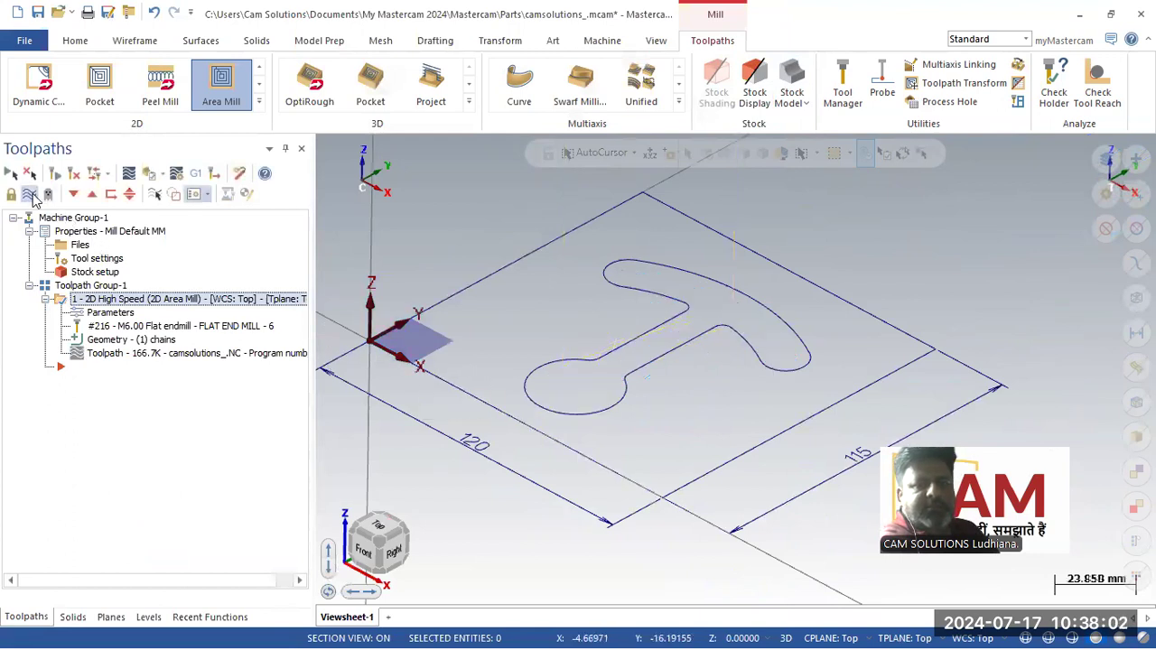
pyautogui.click(259, 102)
pyautogui.click(37, 98)
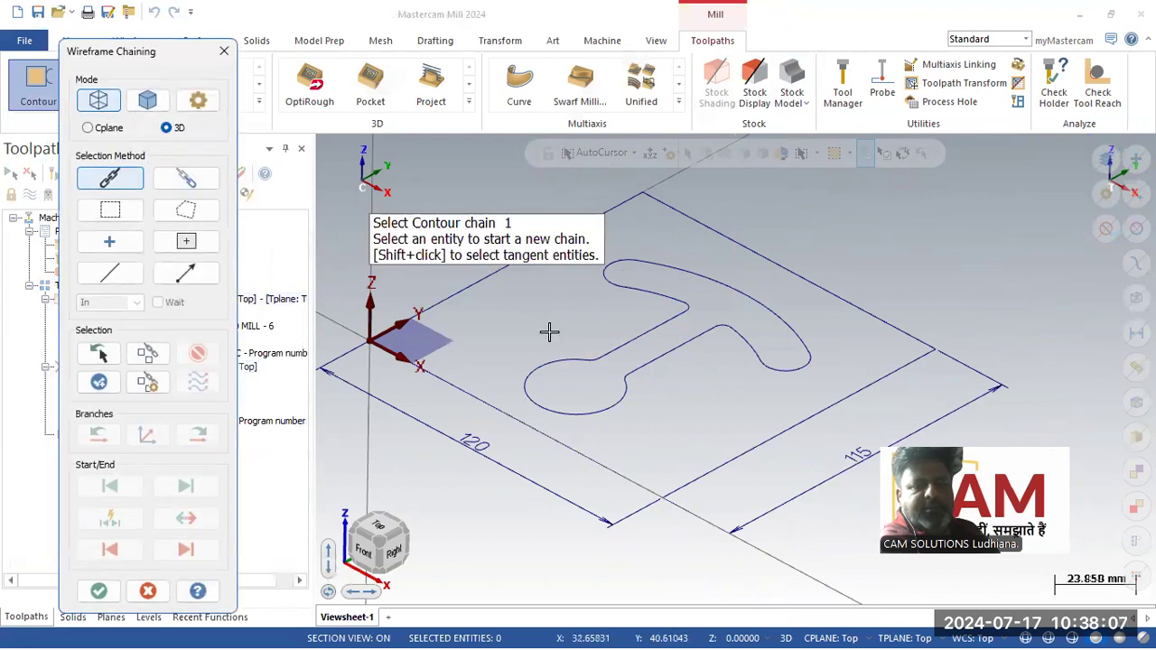
pyautogui.click(596, 358)
pyautogui.click(101, 593)
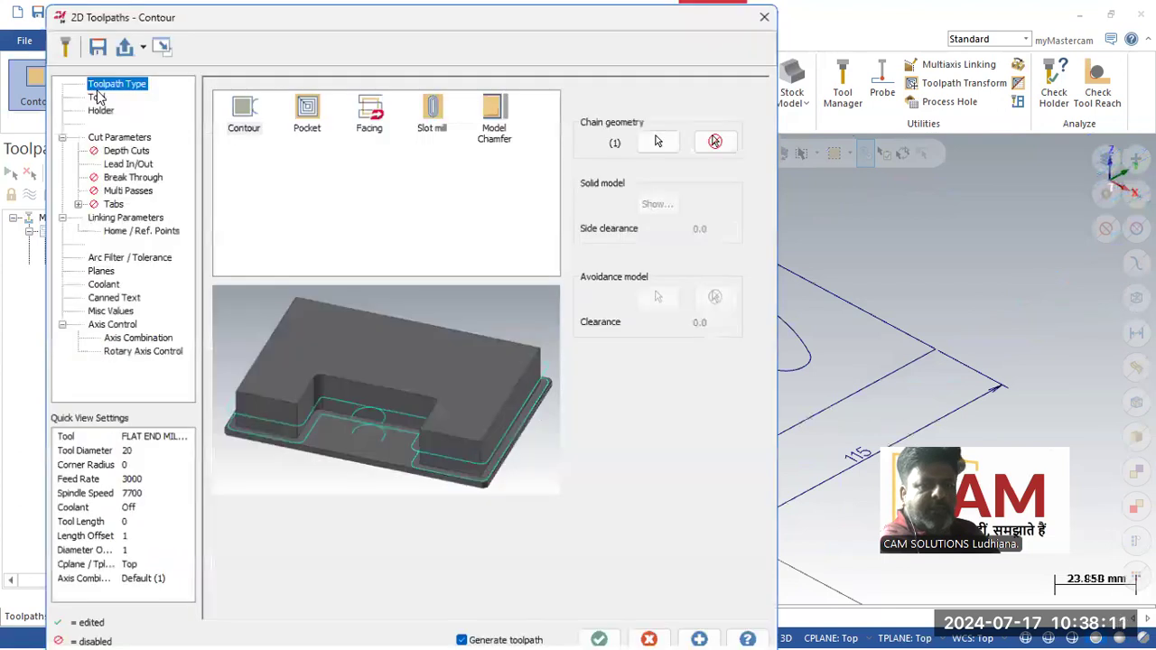
# Step: Choose the existing tool 216, FLAT END MILL - 6, for the Contour toolpath
pyautogui.click(97, 97)
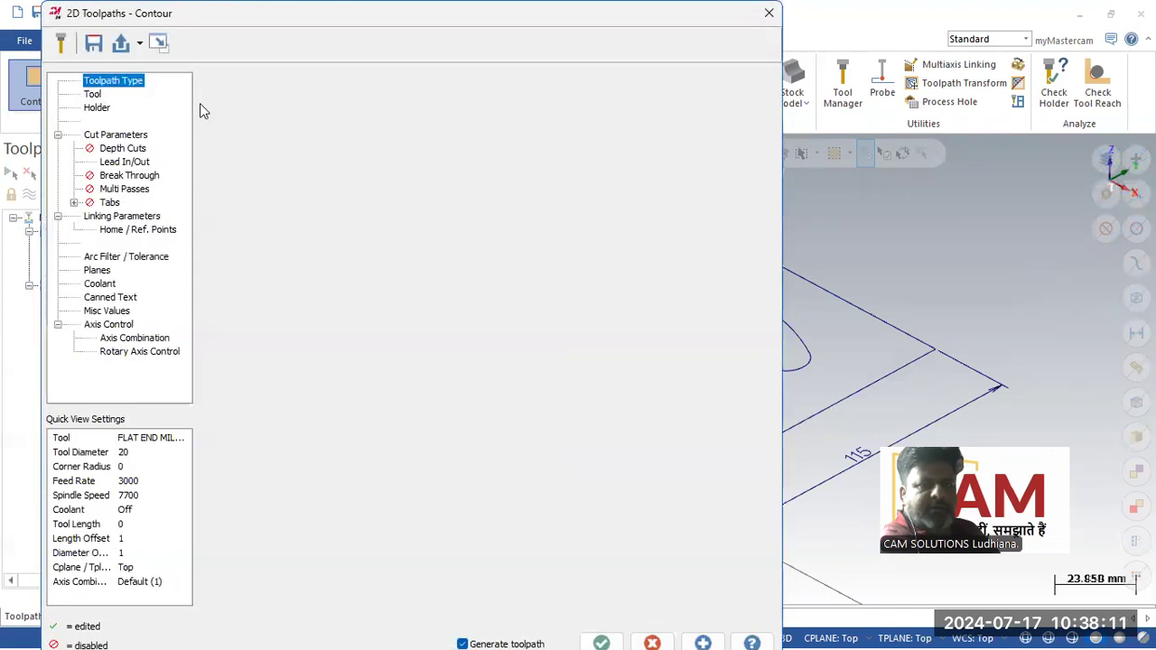
pyautogui.click(289, 120)
pyautogui.click(132, 136)
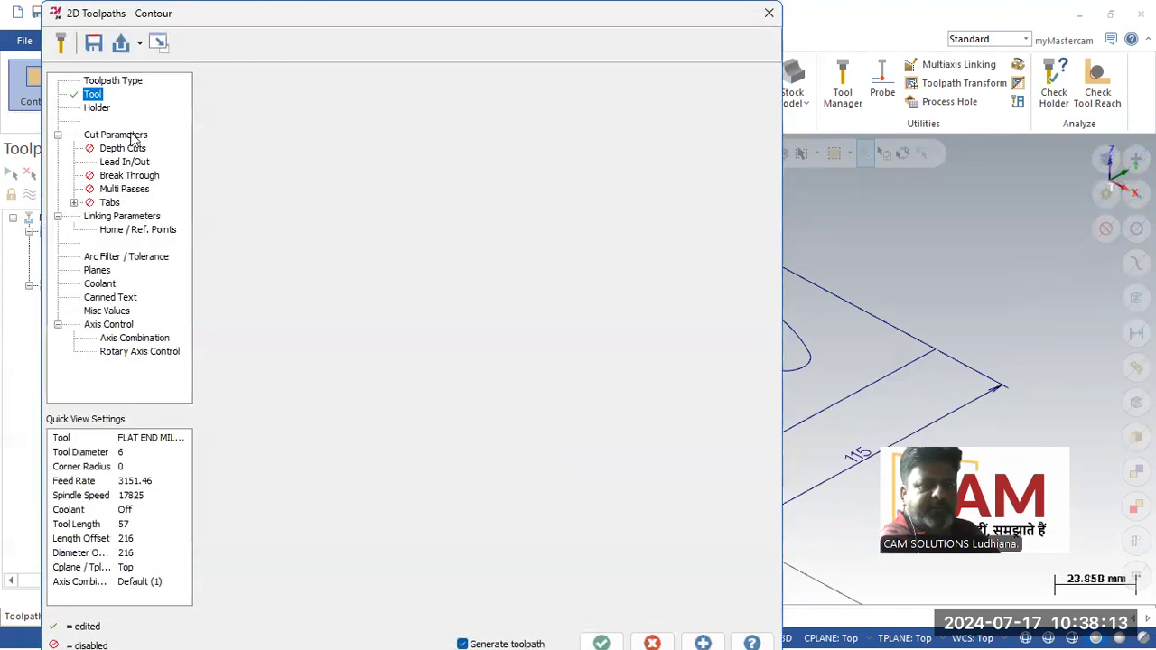
# Step: Set the Contour linking depth to -5 mm and make the retract and feed plane heights absolute
pyautogui.click(122, 216)
pyautogui.click(533, 424)
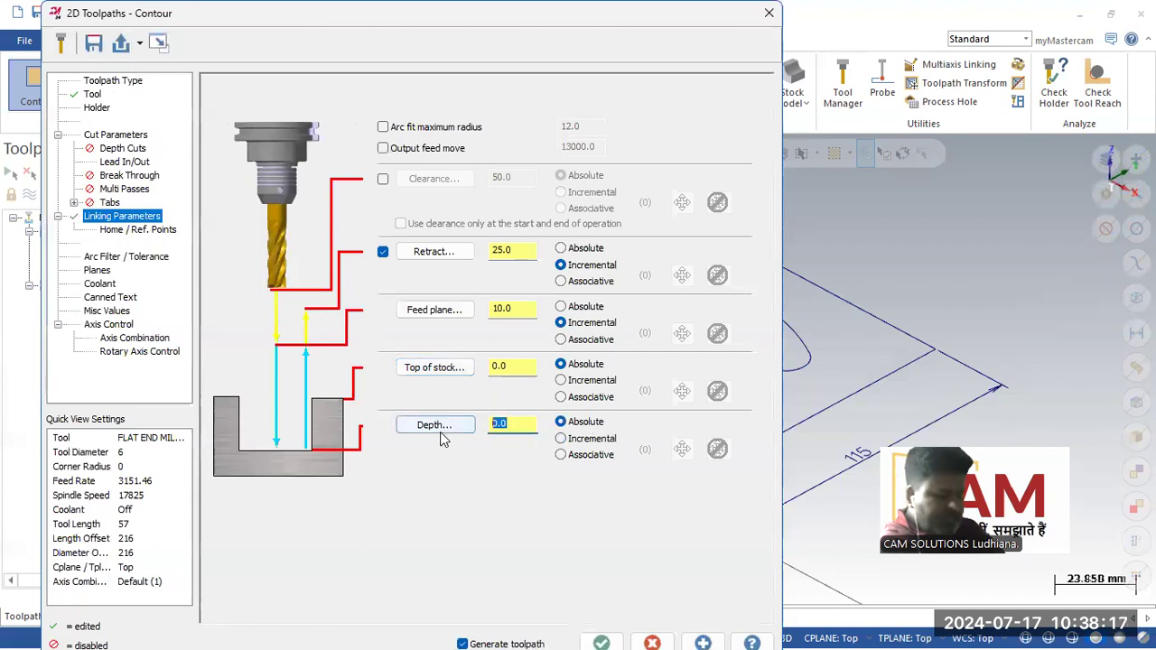
pyautogui.write('-5')
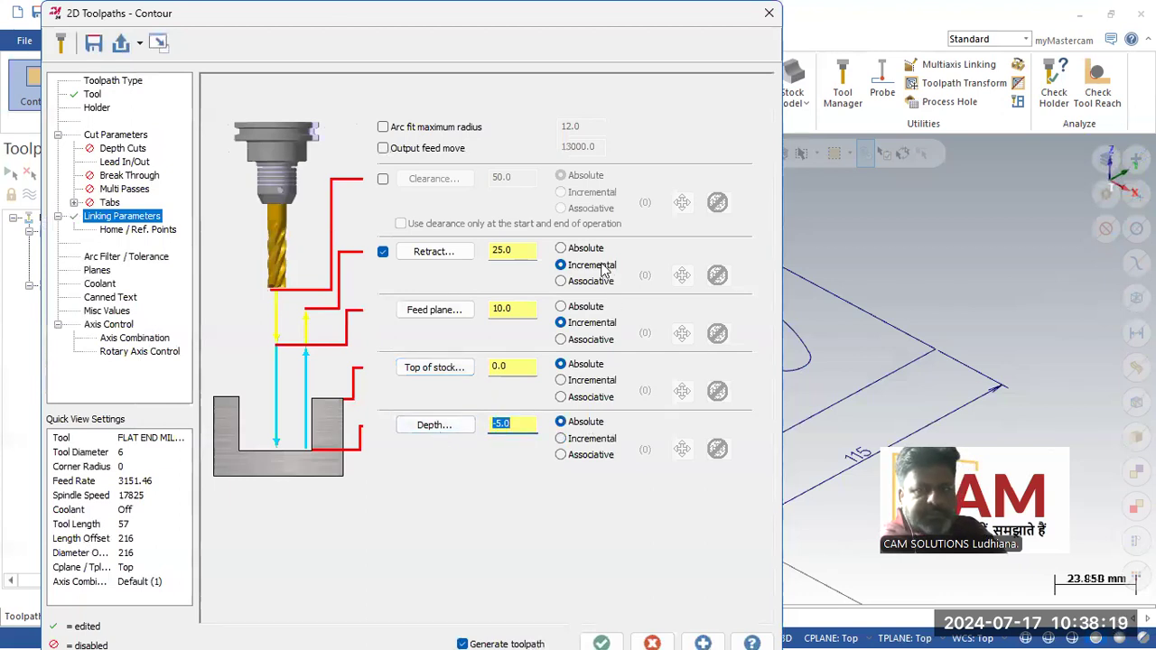
pyautogui.click(583, 249)
pyautogui.click(591, 307)
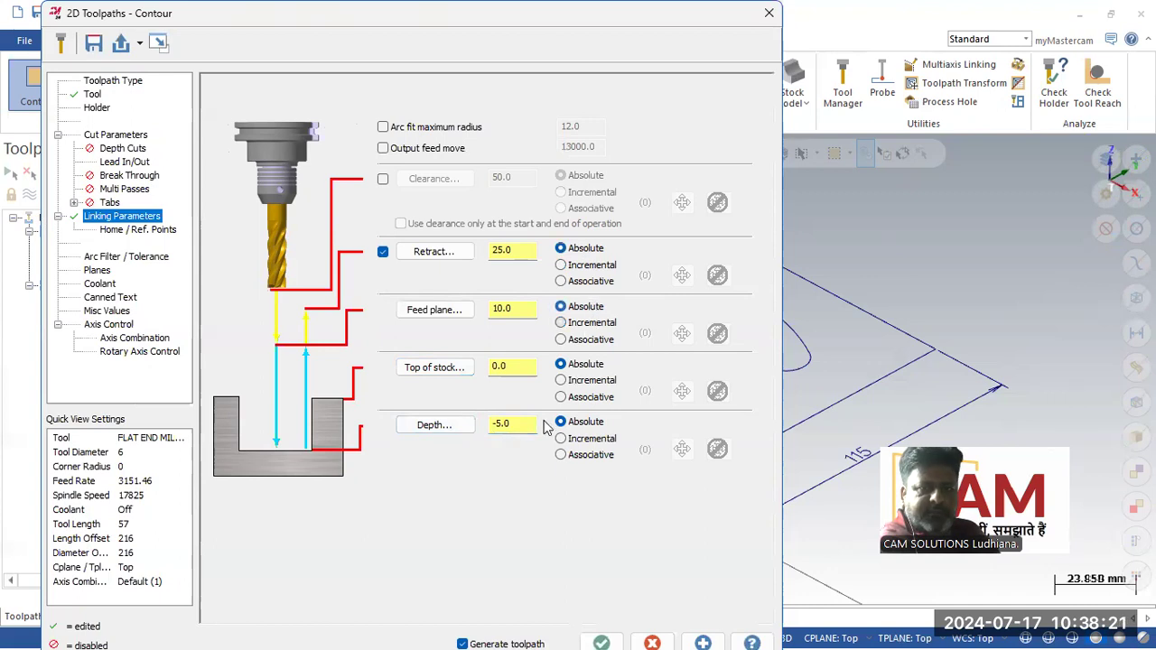
# Step: Use depth cuts with a maximum rough step of 0.5 mm and generate the Contour toolpath
pyautogui.click(125, 150)
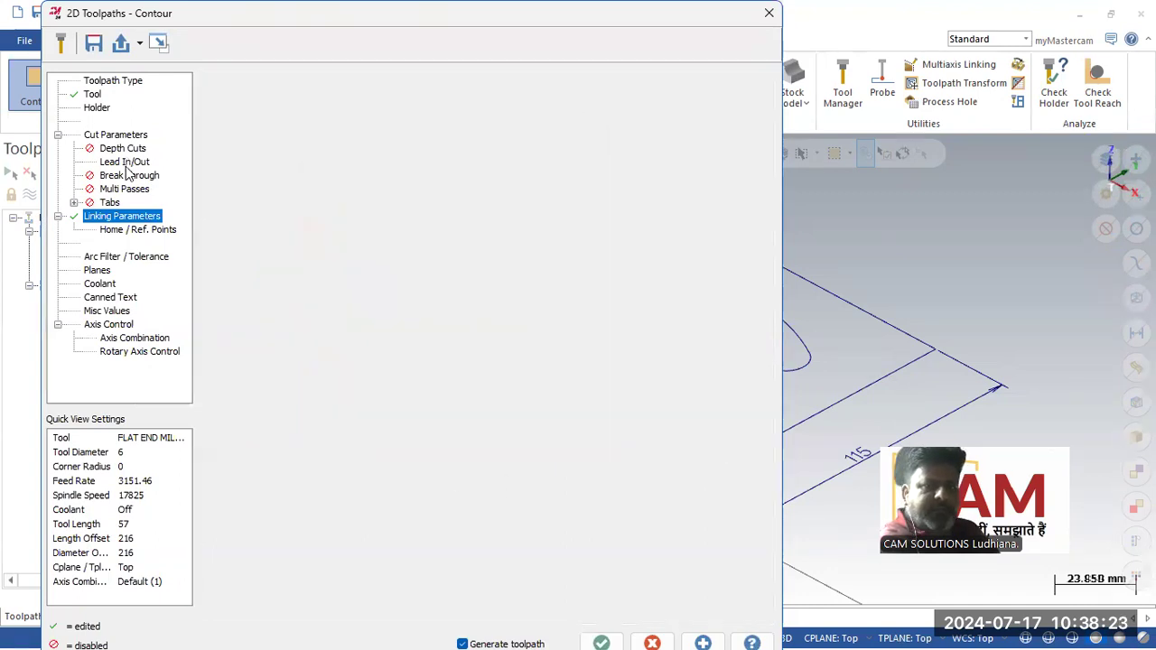
pyautogui.click(270, 133)
pyautogui.click(398, 151)
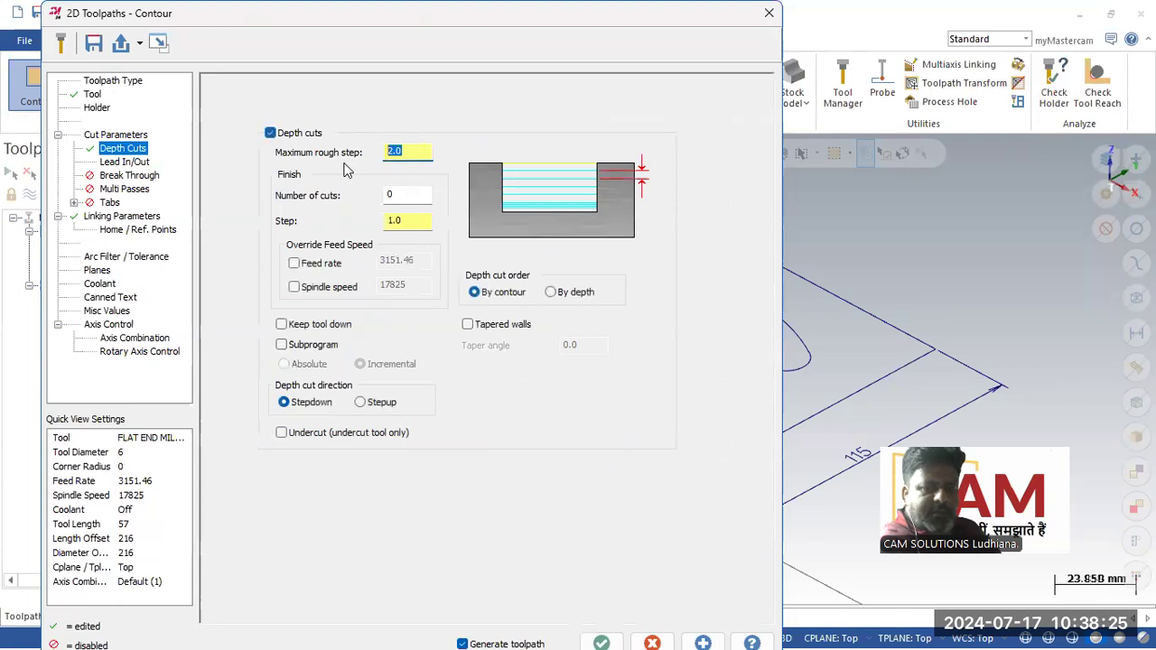
pyautogui.write('.5')
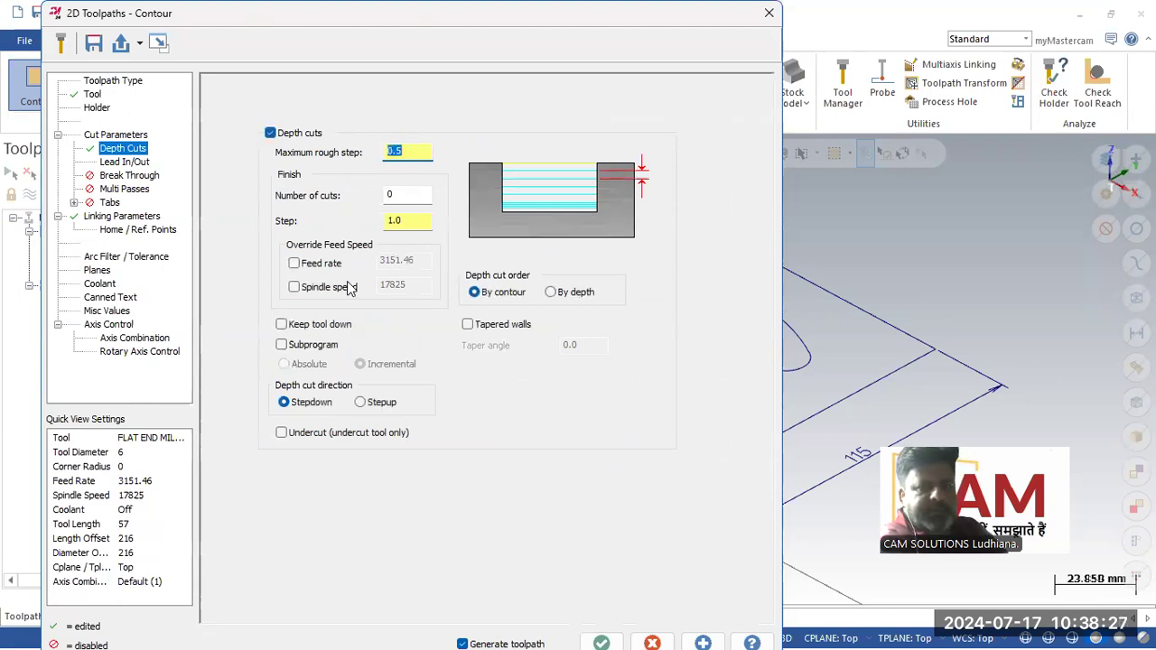
pyautogui.click(602, 643)
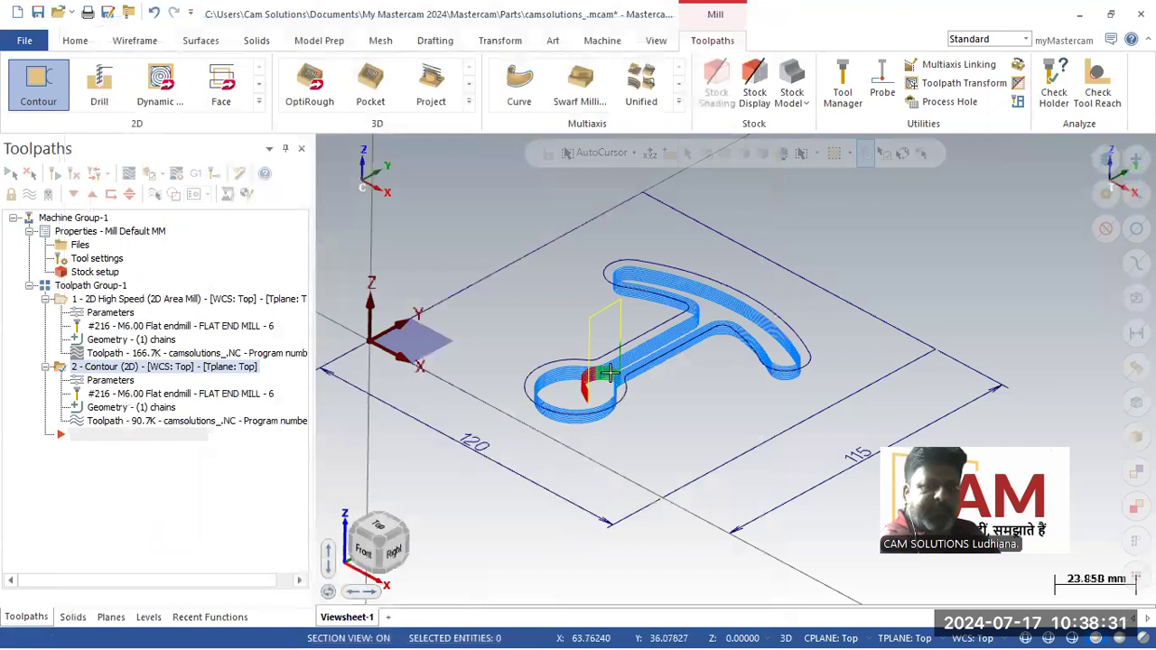
# Step: Turn off Lead In/Out for the Contour toolpath and regenerate it
pyautogui.scroll(2, 610, 378)
pyautogui.click(123, 383)
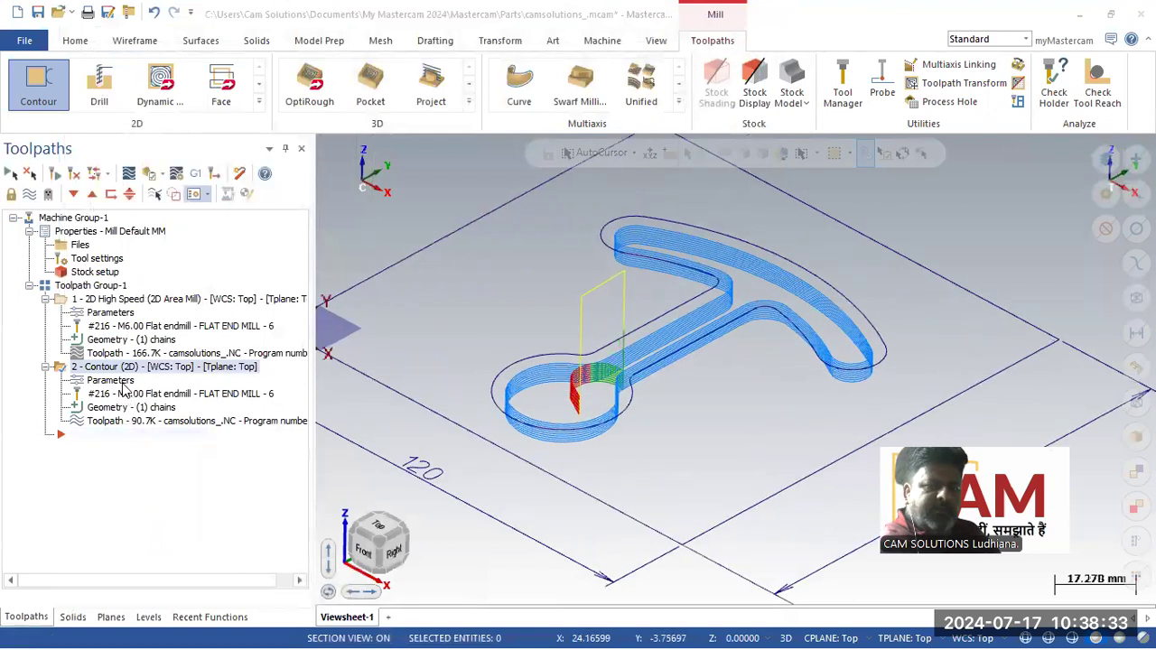
pyautogui.click(125, 161)
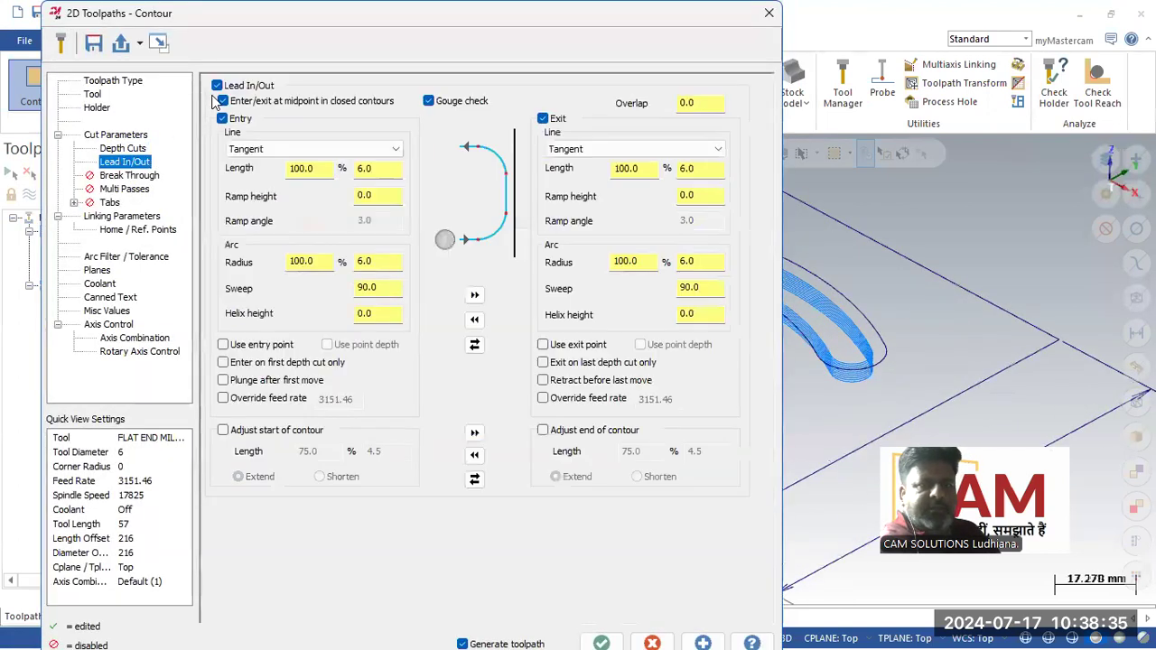
pyautogui.click(602, 643)
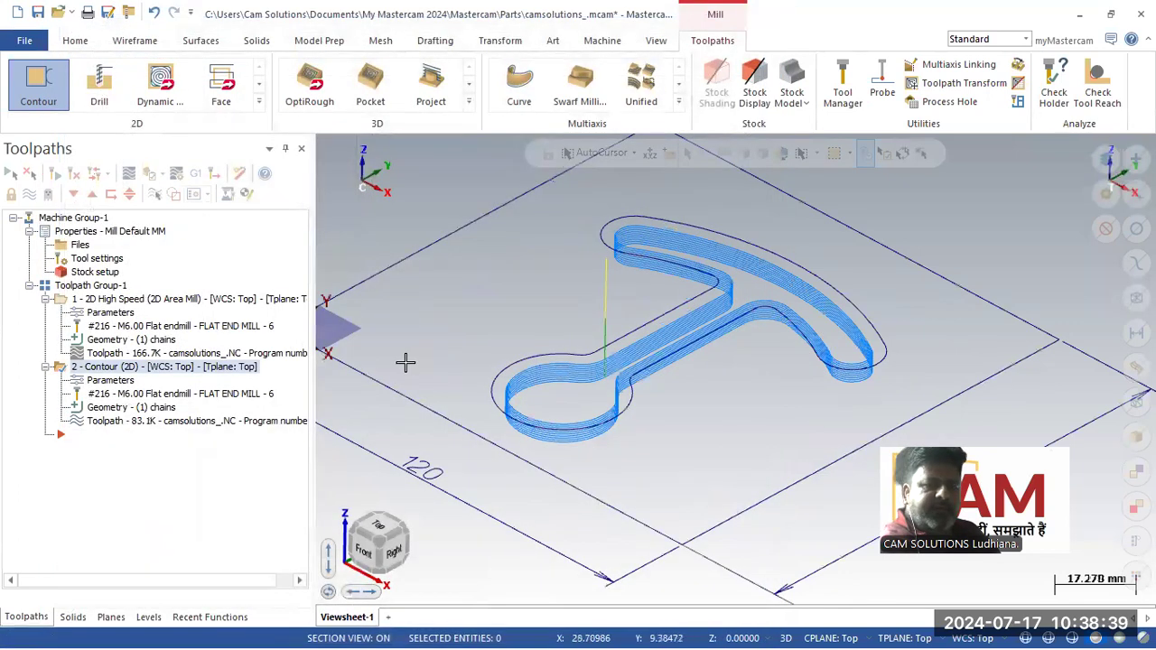
pyautogui.scroll(-3, 493, 333)
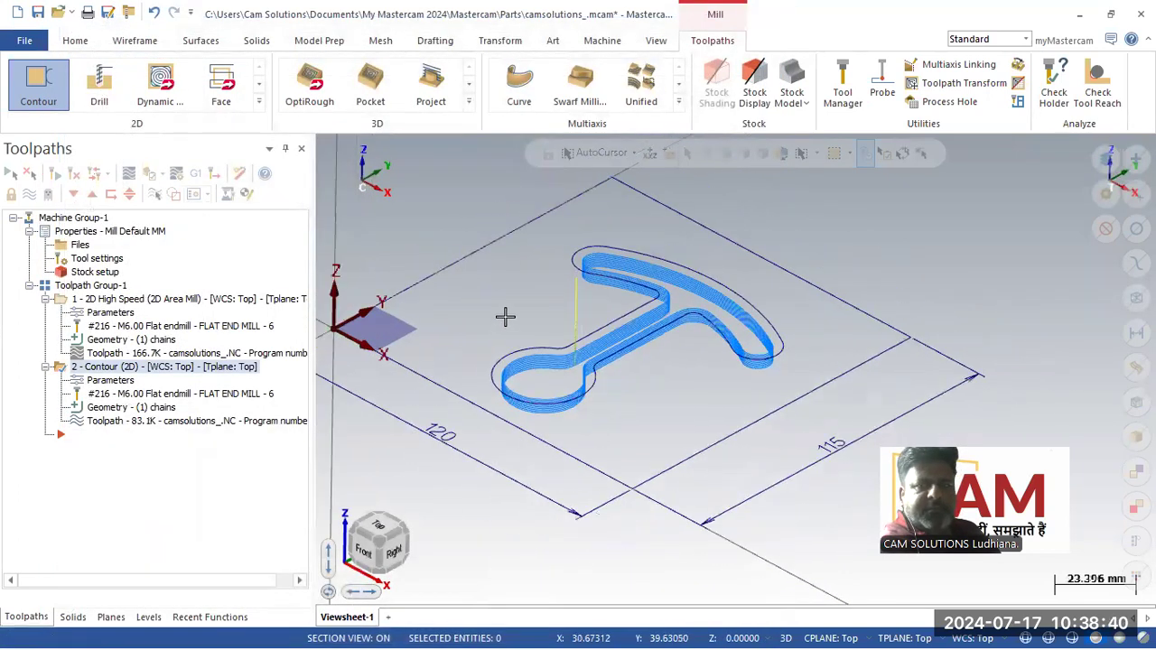
# Step: Verify both operations of Toolpath Group-1, turn on Color Loop for the simulated cuts and close the simulator
pyautogui.click(91, 287)
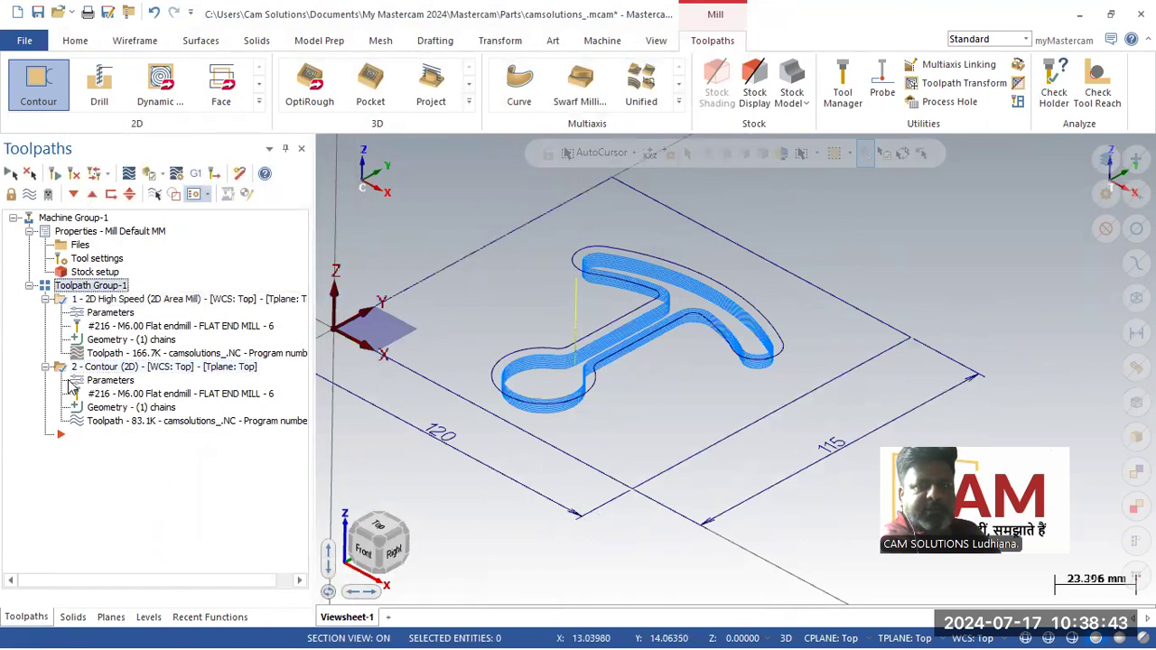
pyautogui.click(150, 174)
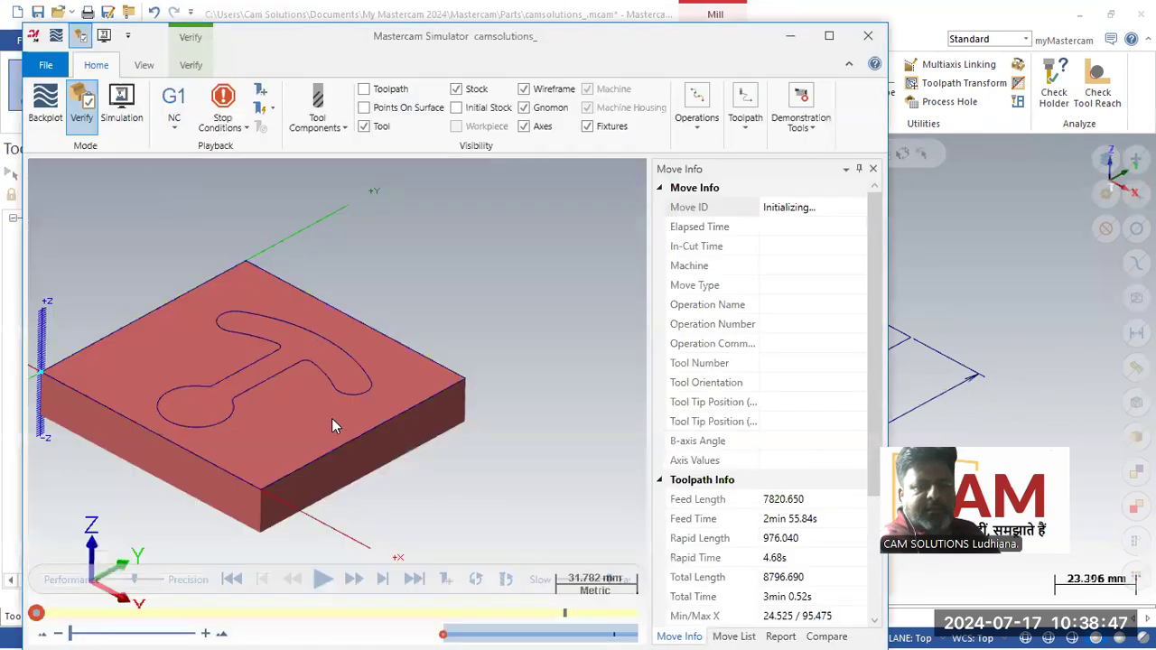
pyautogui.click(320, 581)
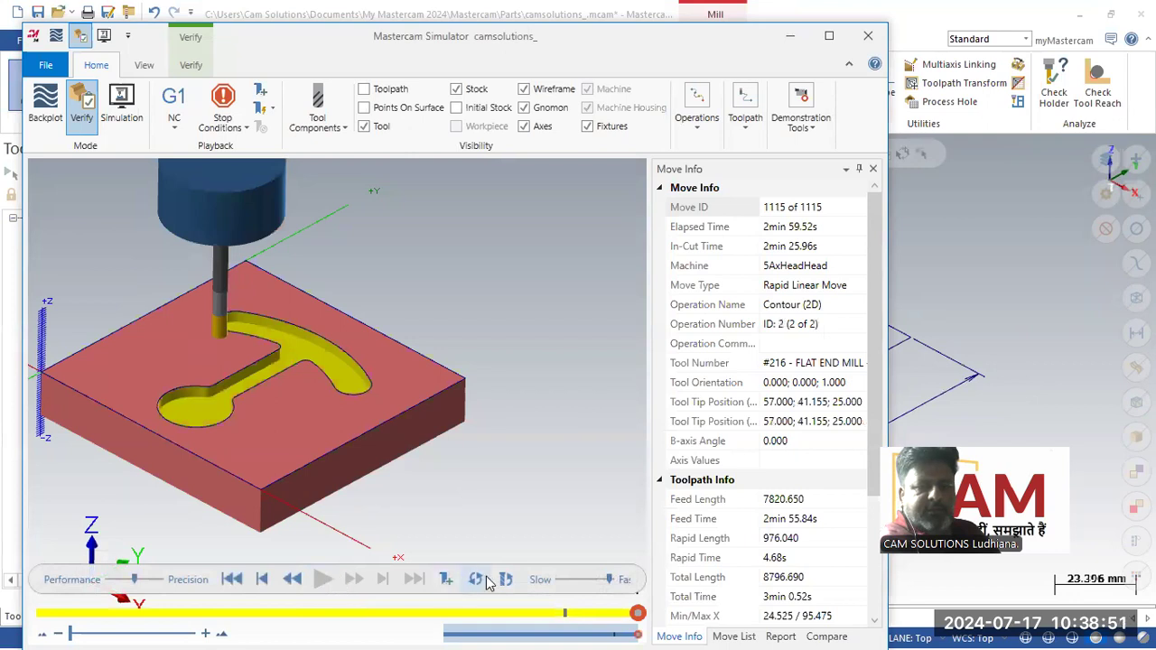
pyautogui.click(193, 67)
pyautogui.click(41, 106)
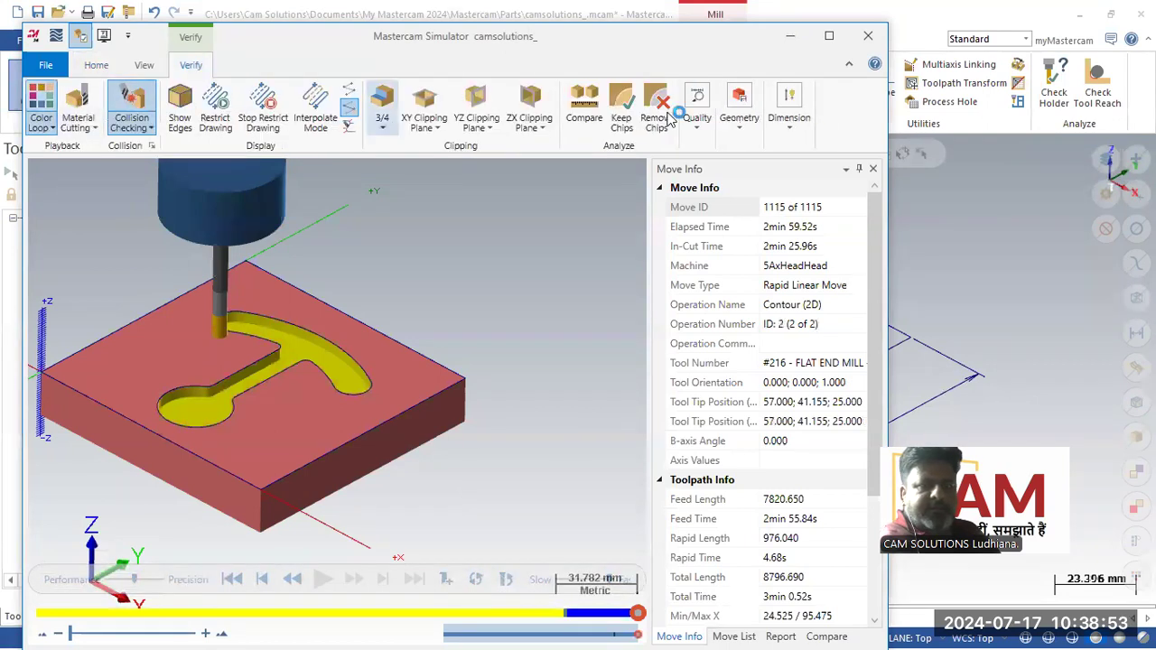
pyautogui.click(868, 37)
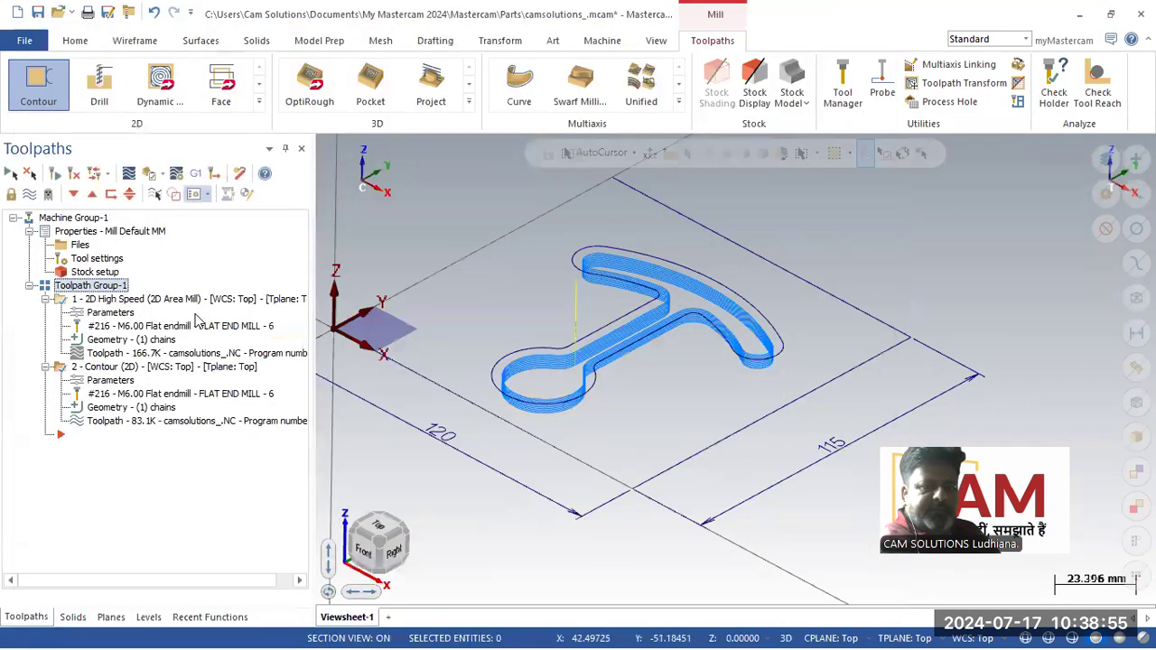
# Step: Rerun the Verify simulation of both toolpaths at a slower speed and examine the finished pocket walls up close
pyautogui.click(150, 174)
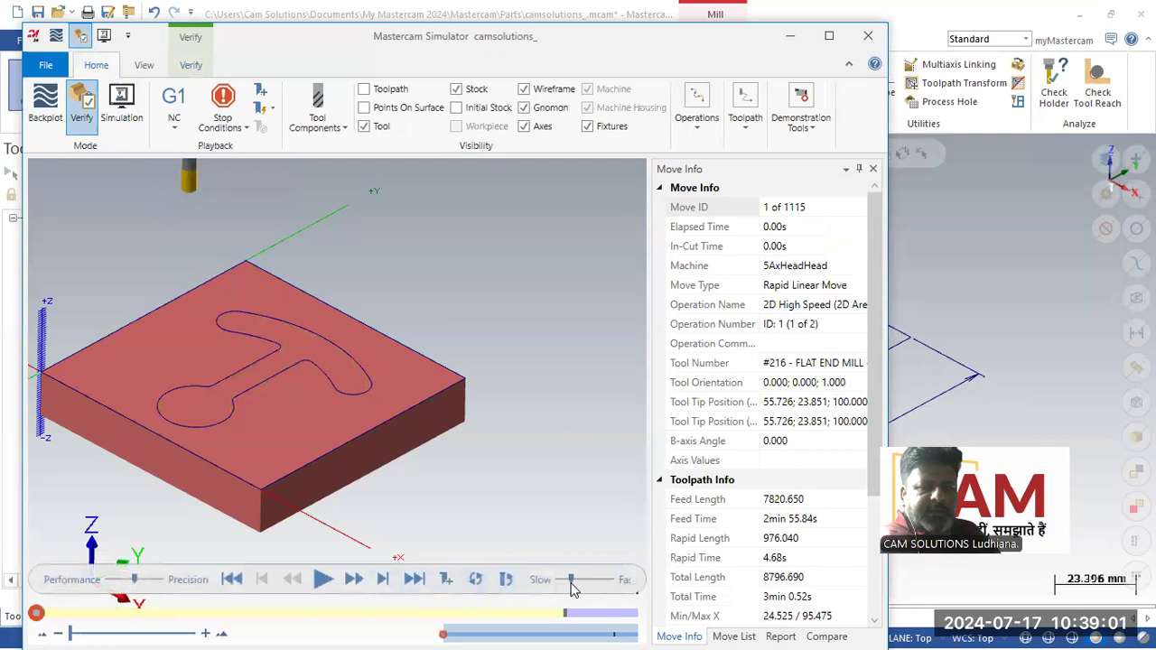
pyautogui.click(322, 579)
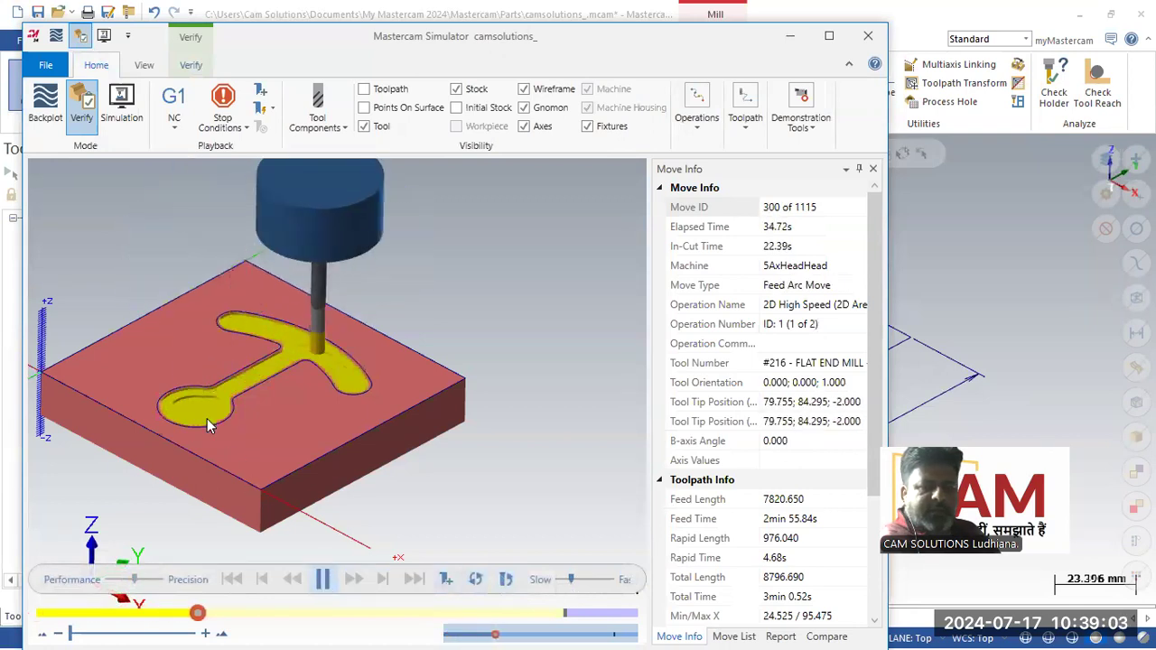
pyautogui.scroll(5, 190, 380)
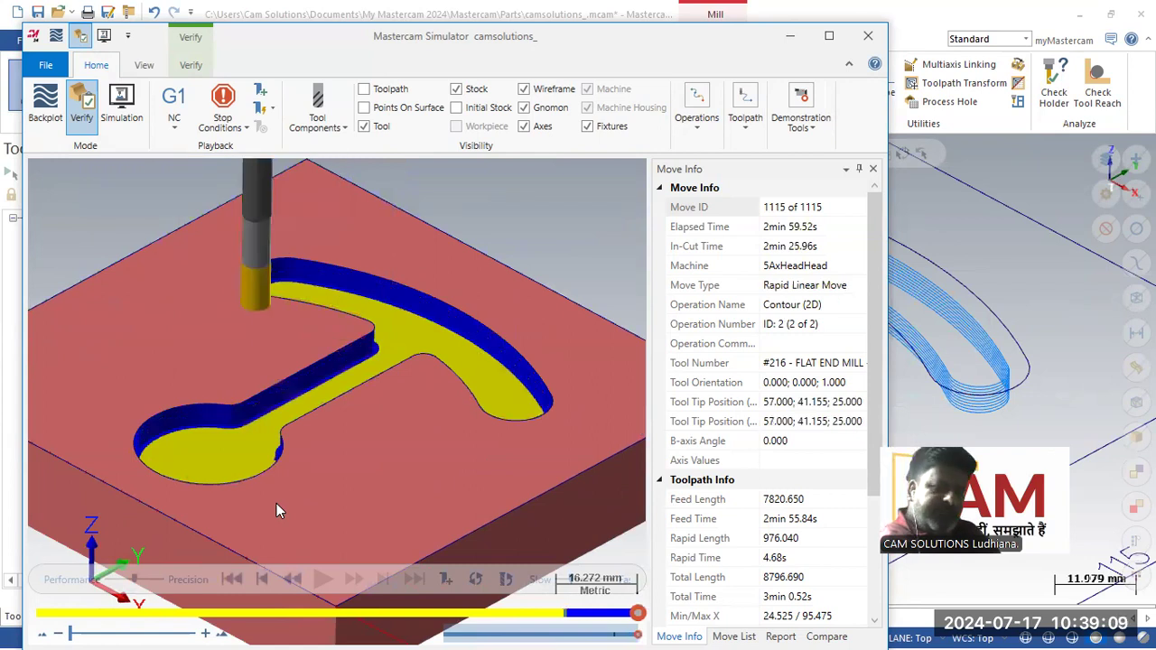
pyautogui.scroll(3, 348, 345)
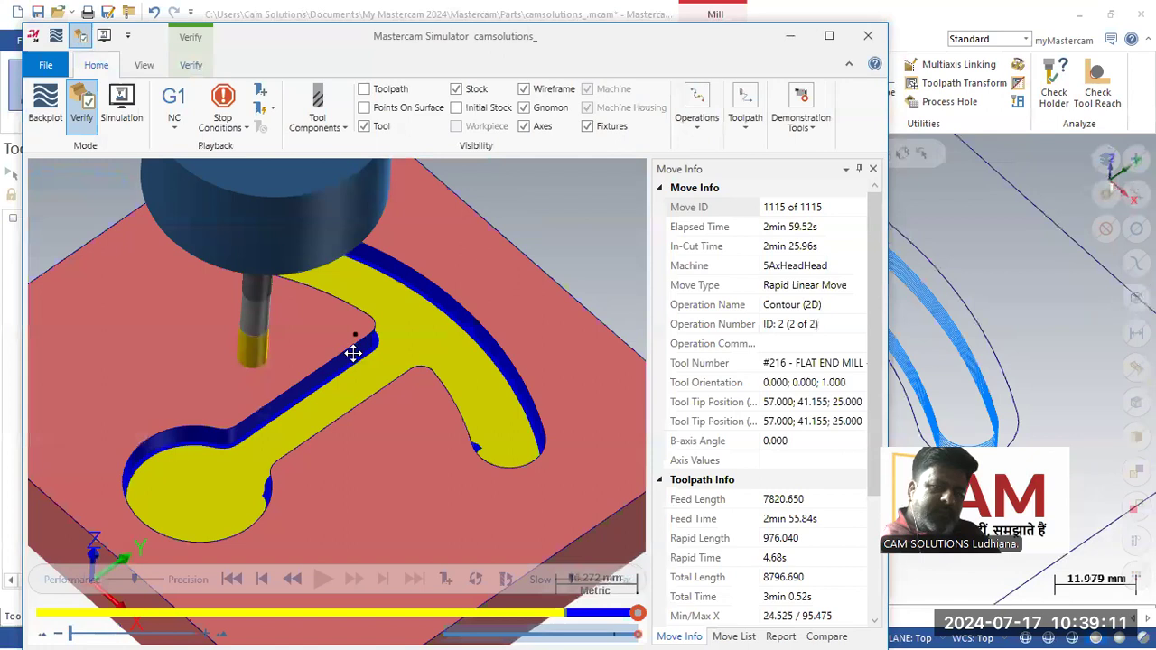
# Step: Close the simulator and set the feed rate of the Contour toolpath's 6 mm flat end mill to 4500
pyautogui.scroll(2, 353, 353)
pyautogui.click(868, 35)
pyautogui.click(132, 368)
pyautogui.click(126, 383)
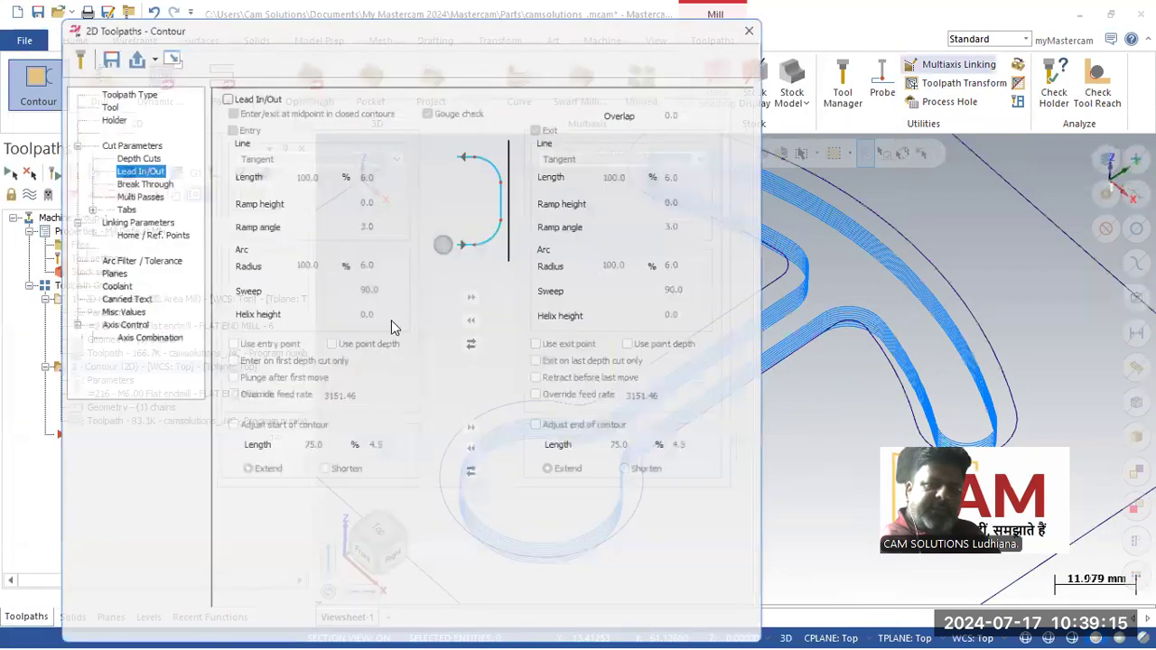
pyautogui.click(113, 139)
pyautogui.click(91, 97)
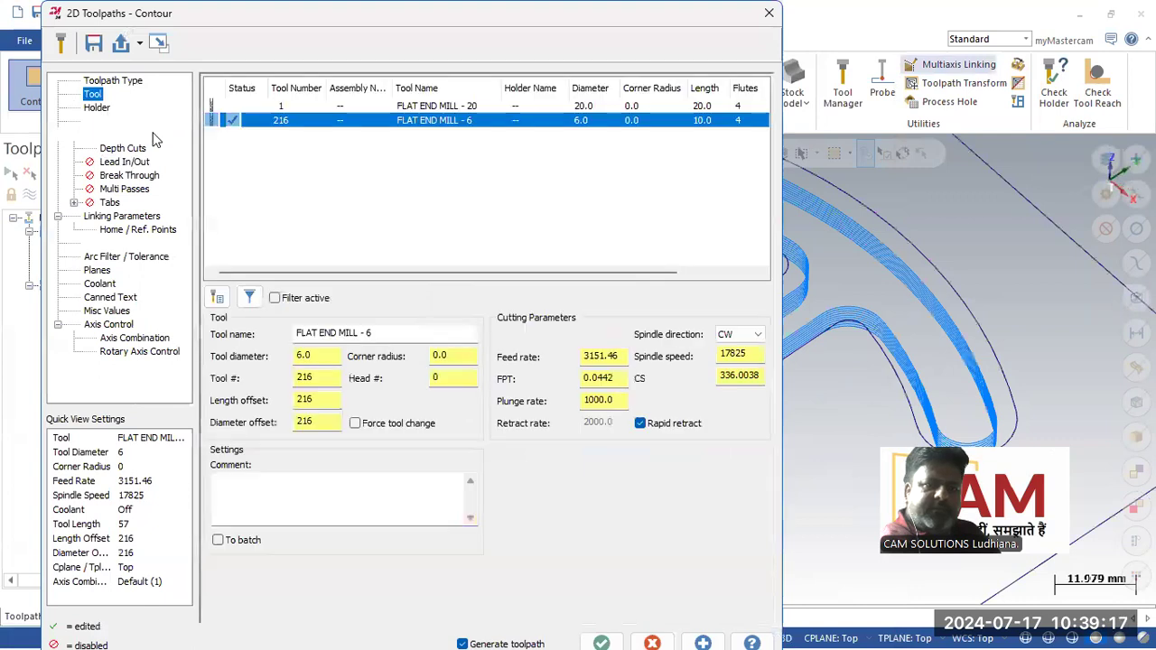
pyautogui.doubleClick(600, 356)
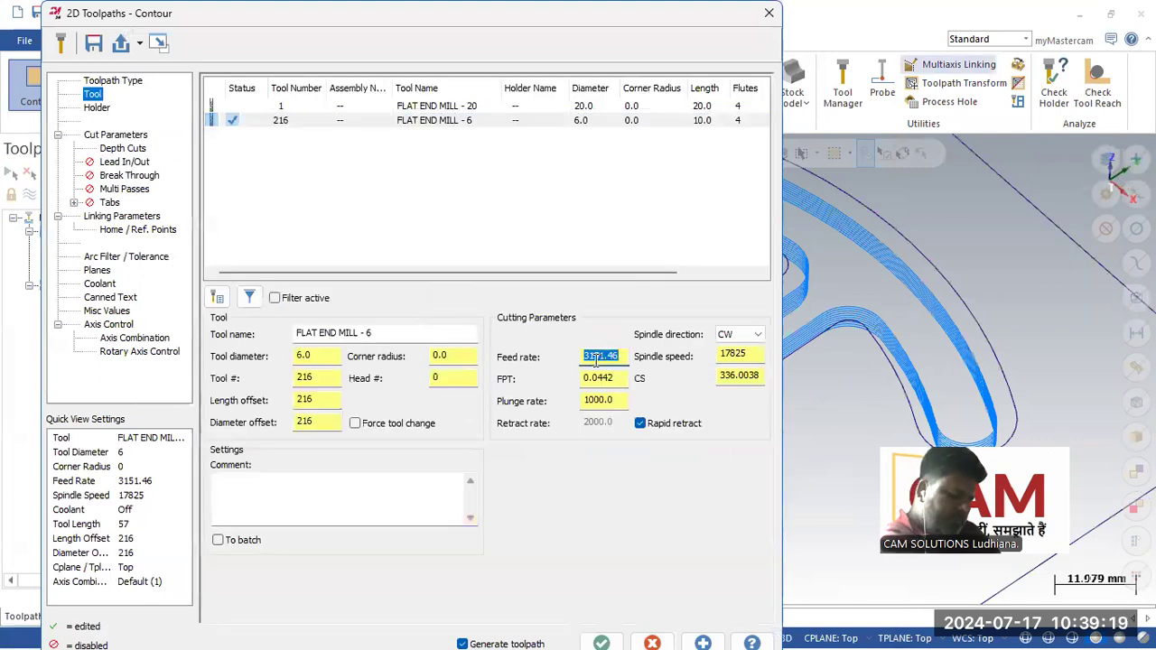
pyautogui.write('4500.0')
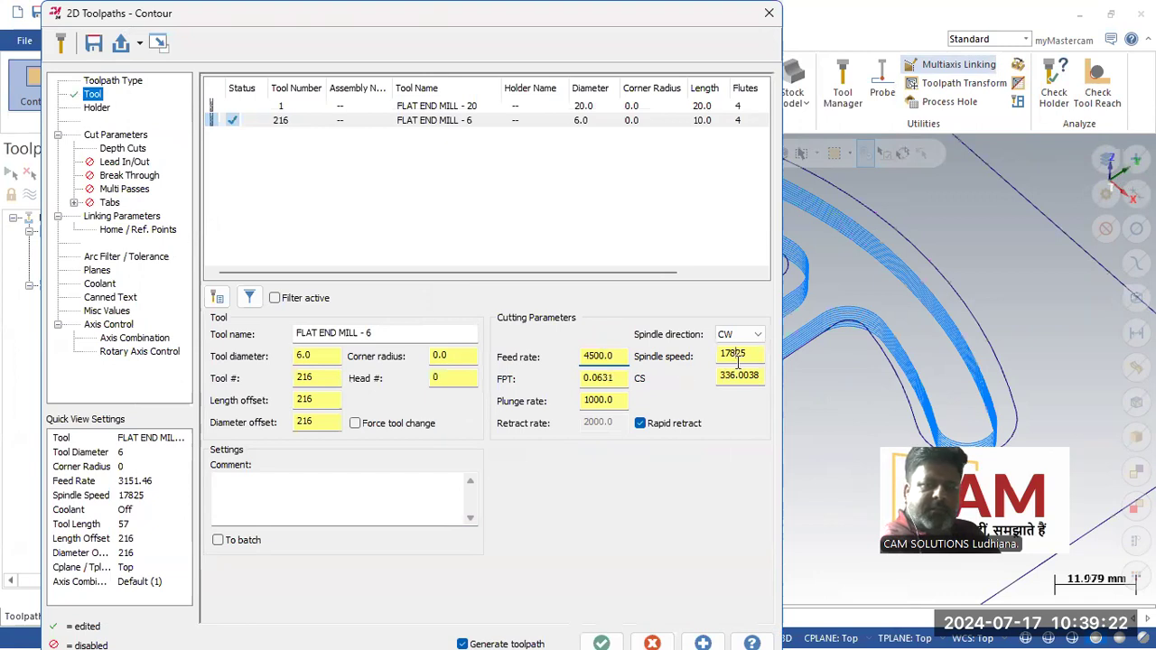
# Step: Set the Contour toolpath's spindle speed to 8500 and regenerate the toolpath
pyautogui.doubleClick(738, 357)
pyautogui.write('8500')
pyautogui.press('Return')
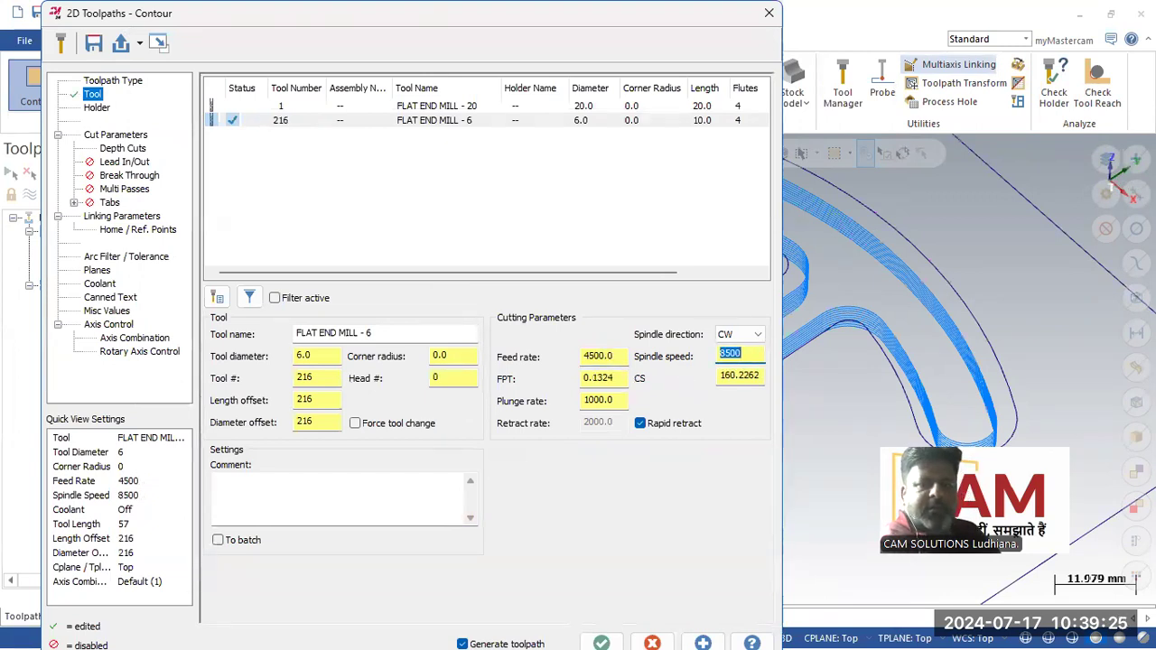
pyautogui.click(601, 642)
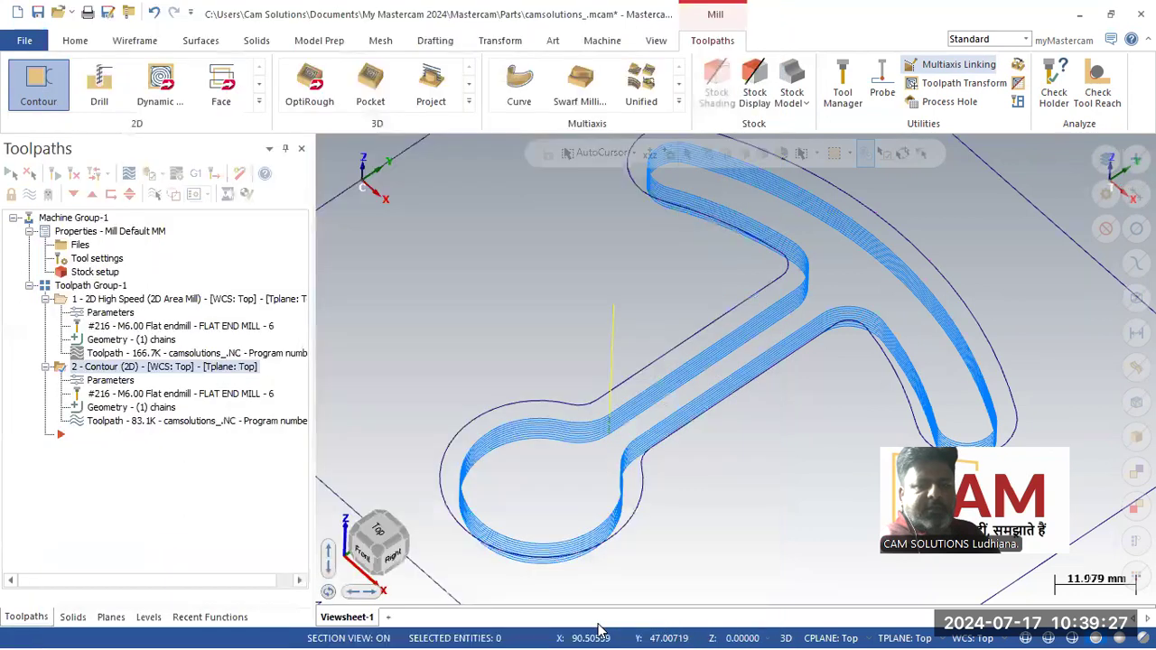
# Step: Review the Contour operation's cut and linking parameters, set the maximum rough step to 0.25 mm and regenerate the toolpath
pyautogui.moveTo(555, 572); pyautogui.dragTo(652, 445, button='middle')
pyautogui.scroll(1, 652, 444)
pyautogui.click(112, 383)
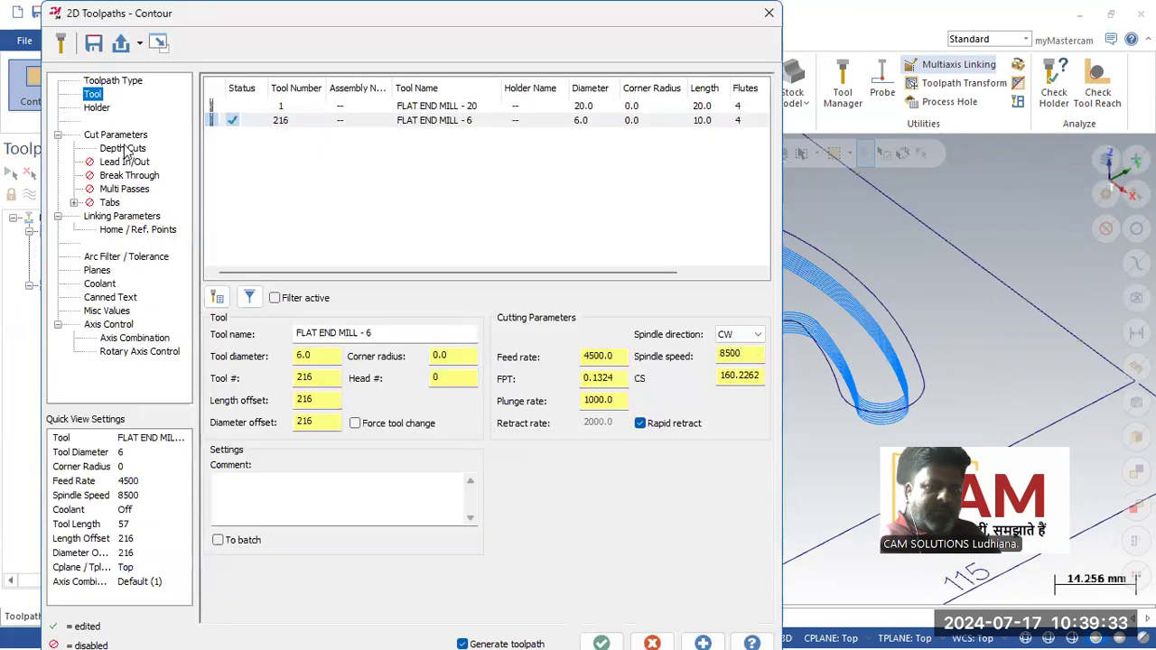
pyautogui.click(120, 138)
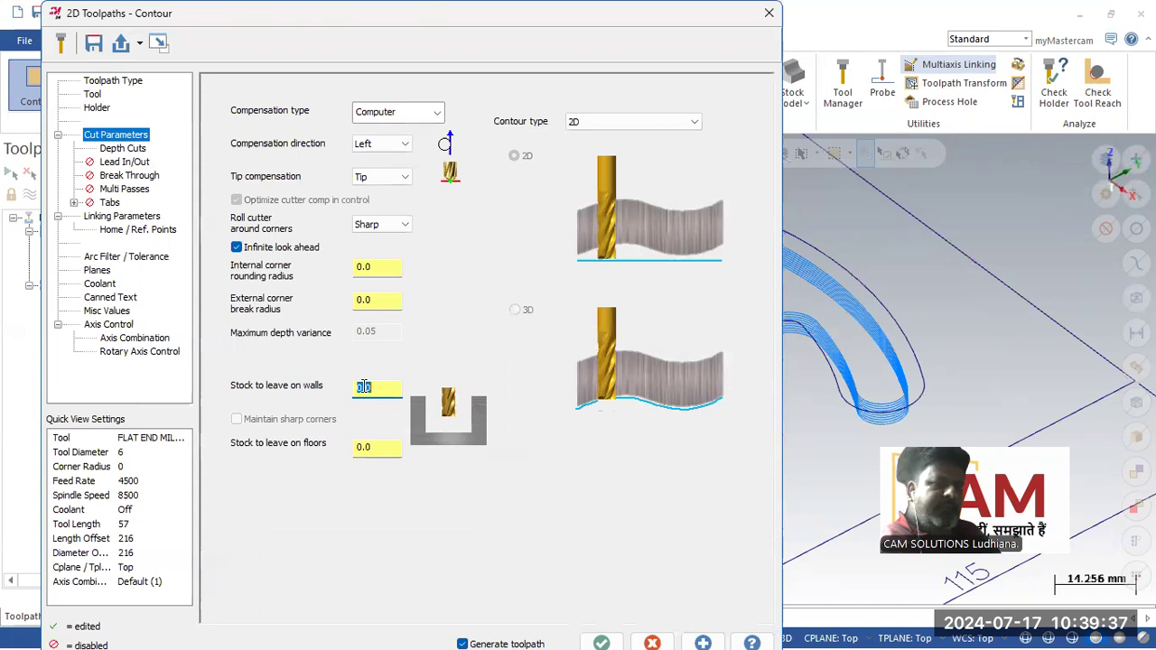
pyautogui.click(125, 217)
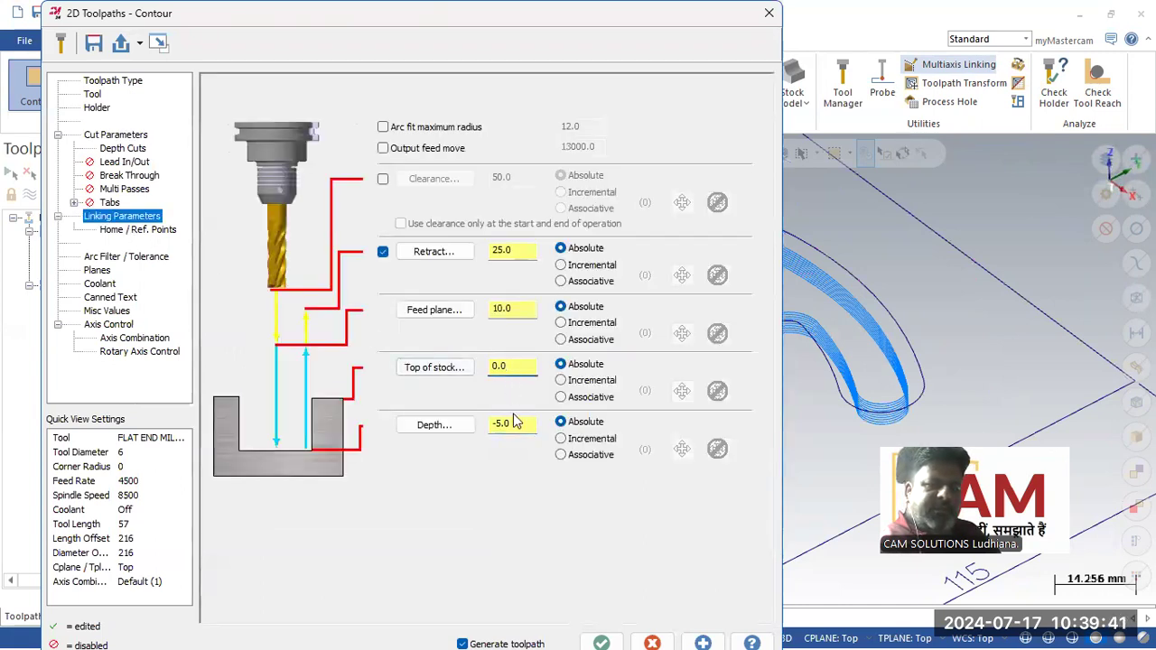
pyautogui.click(132, 138)
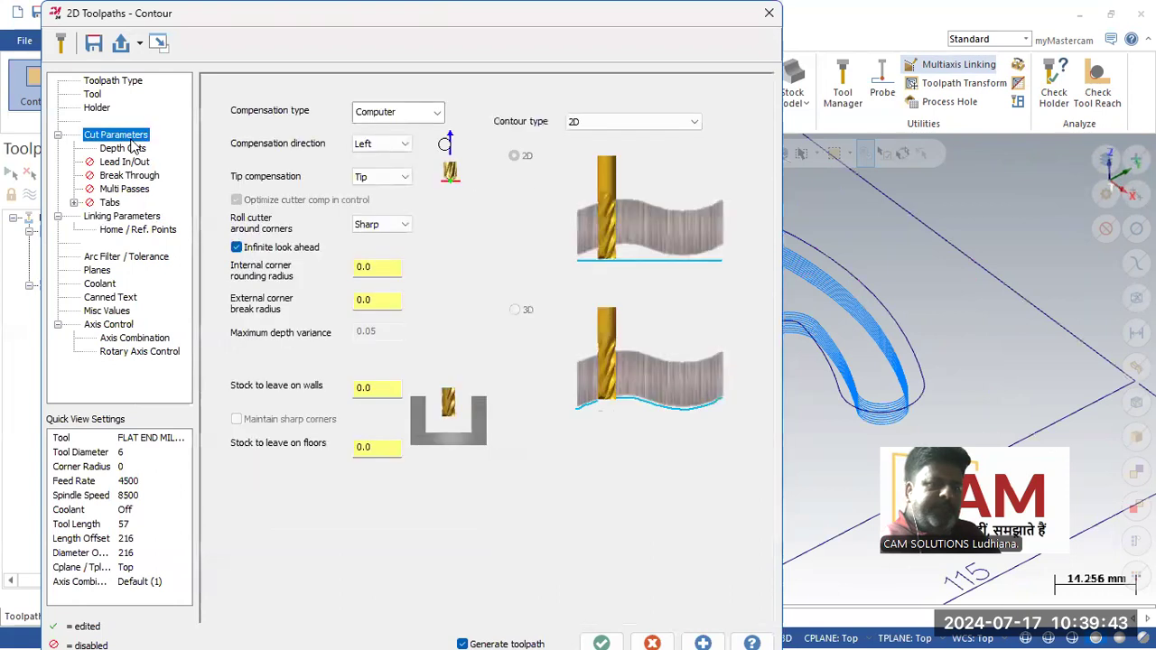
pyautogui.click(388, 387)
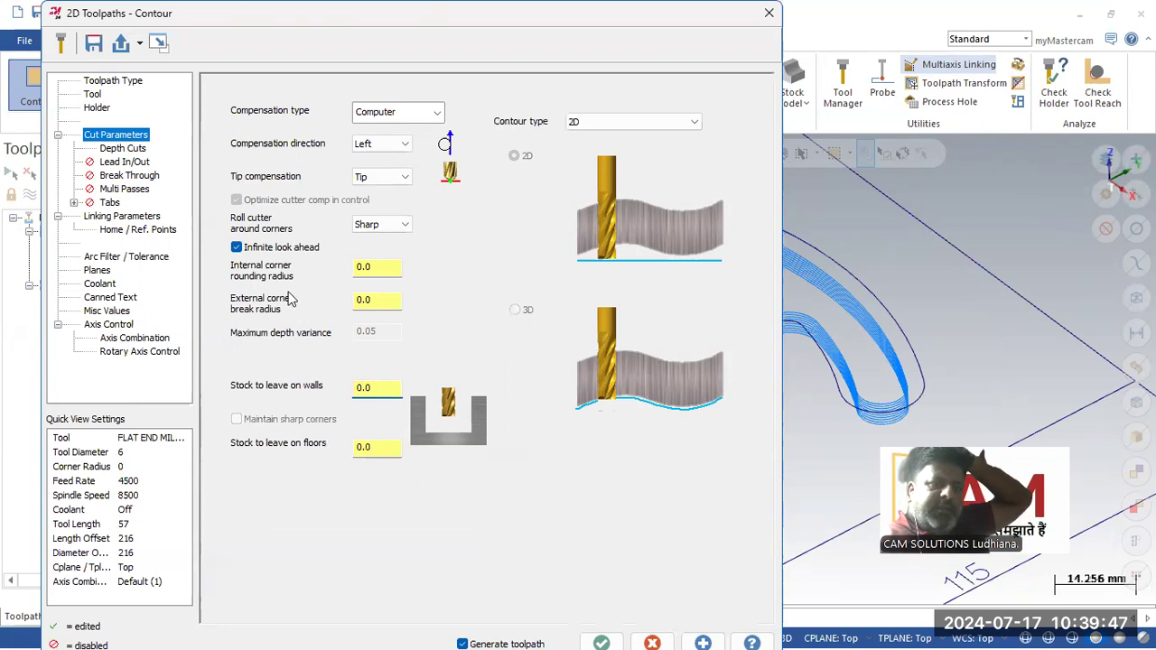
pyautogui.click(134, 150)
pyautogui.doubleClick(414, 155)
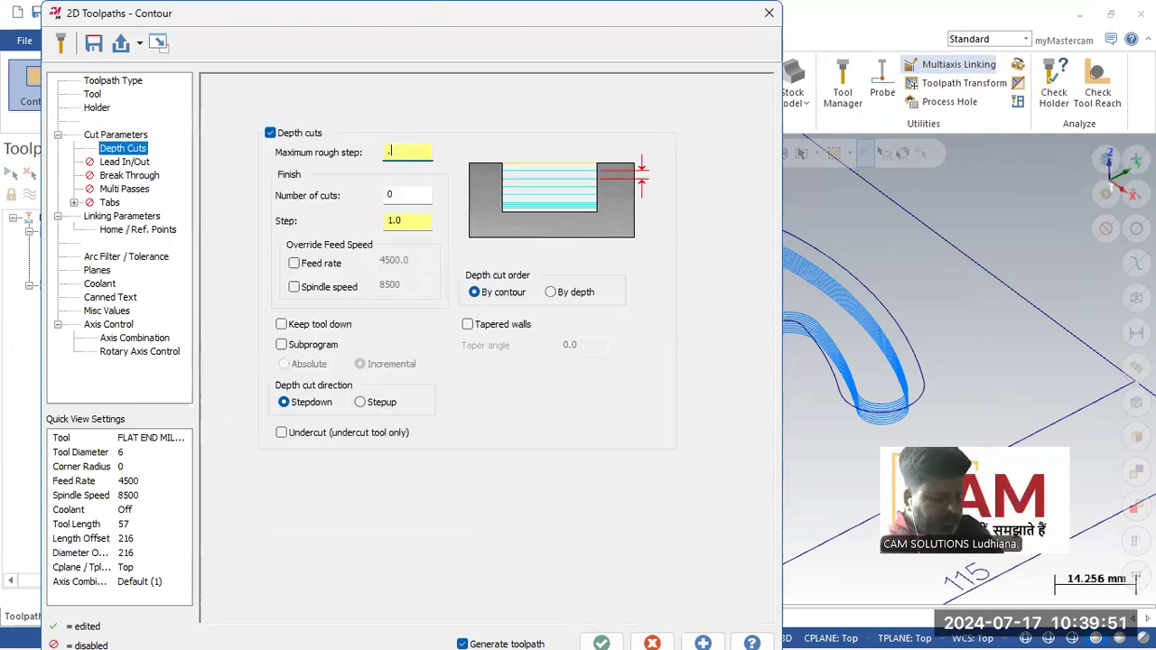
pyautogui.click(602, 643)
pyautogui.scroll(4, 728, 334)
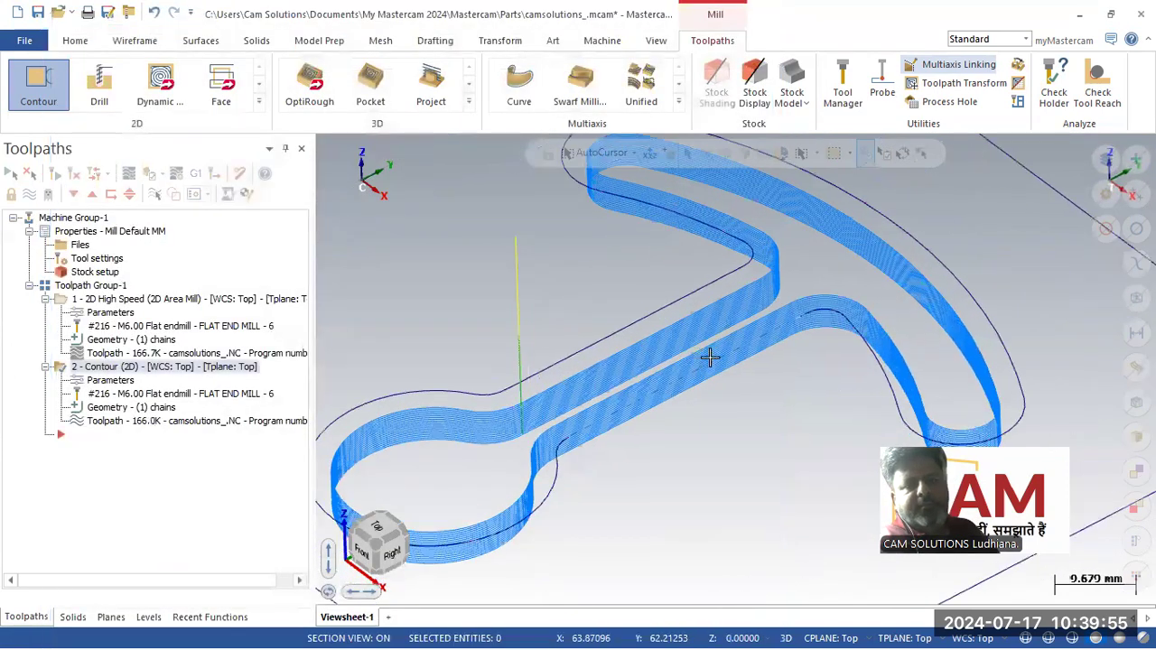
pyautogui.scroll(-3, 757, 315)
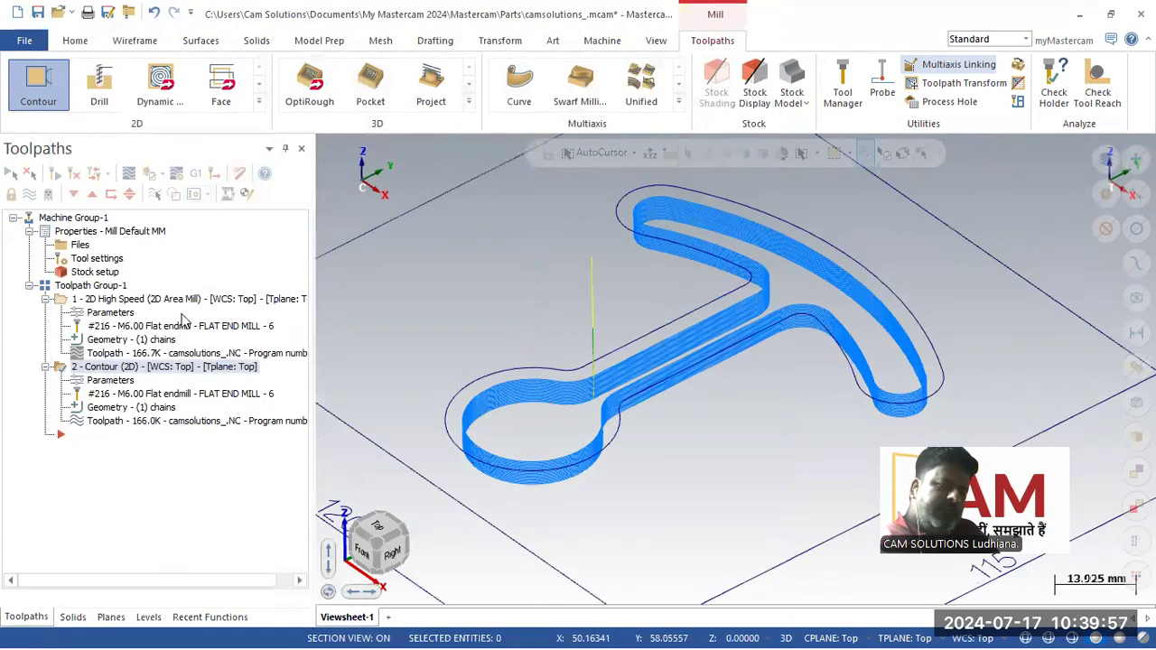
# Step: Set the Contour operation's compensation direction to Right and regenerate the toolpath
pyautogui.click(140, 302)
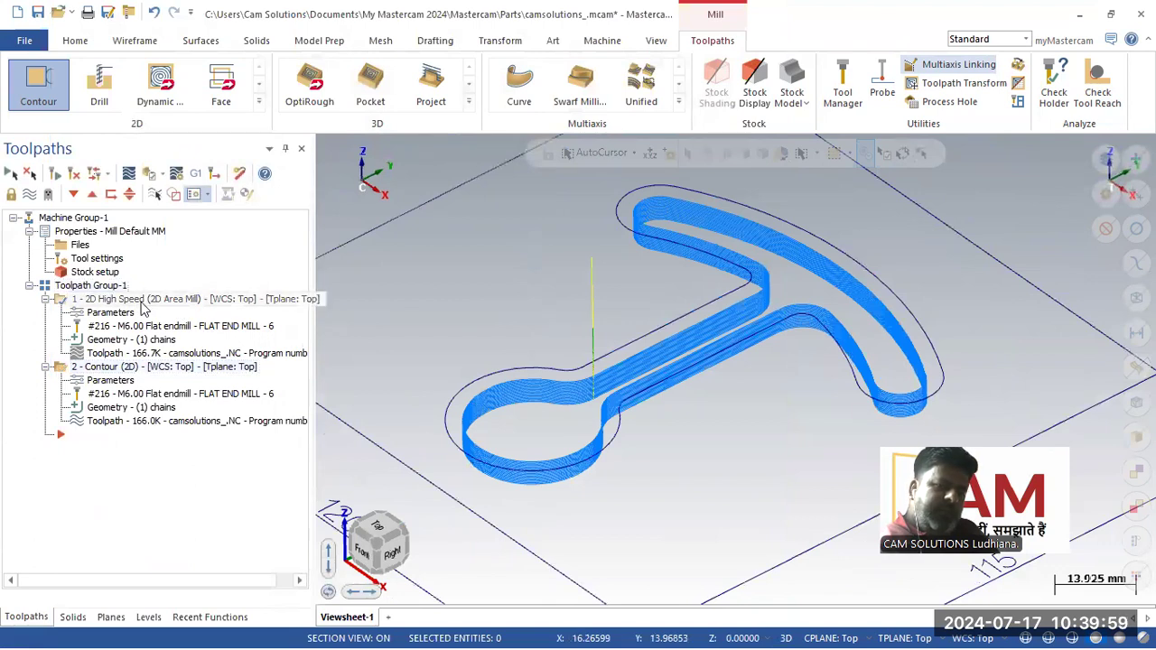
pyautogui.click(126, 370)
pyautogui.scroll(-5, 542, 334)
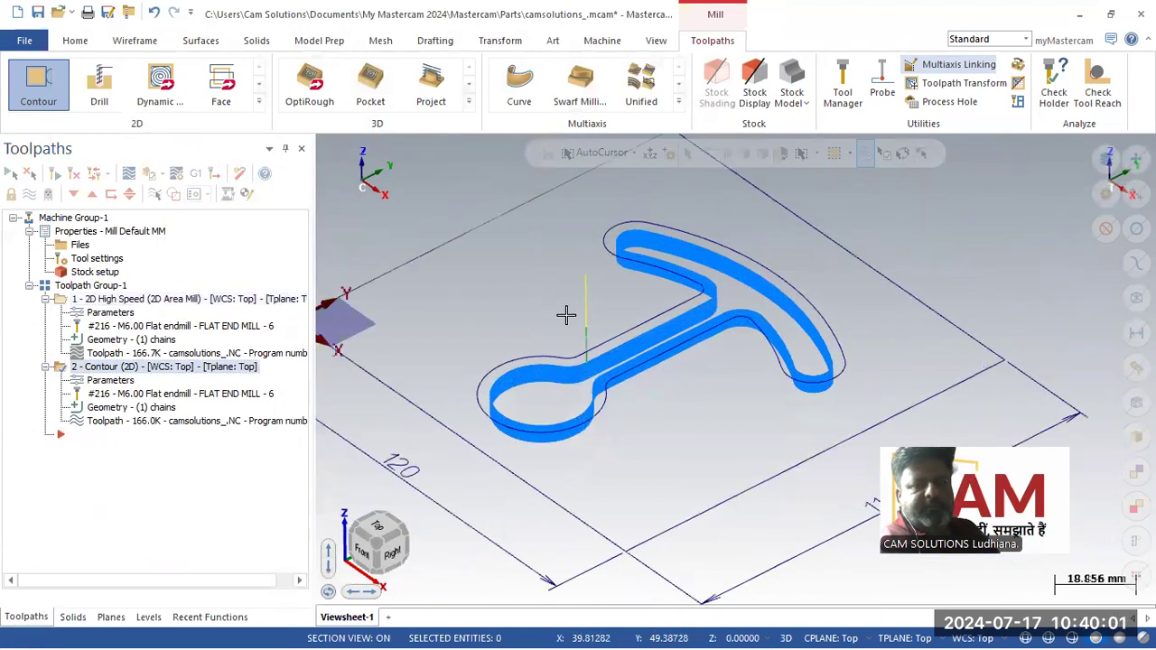
pyautogui.moveTo(582, 315); pyautogui.dragTo(577, 329, button='middle')
pyautogui.click(110, 381)
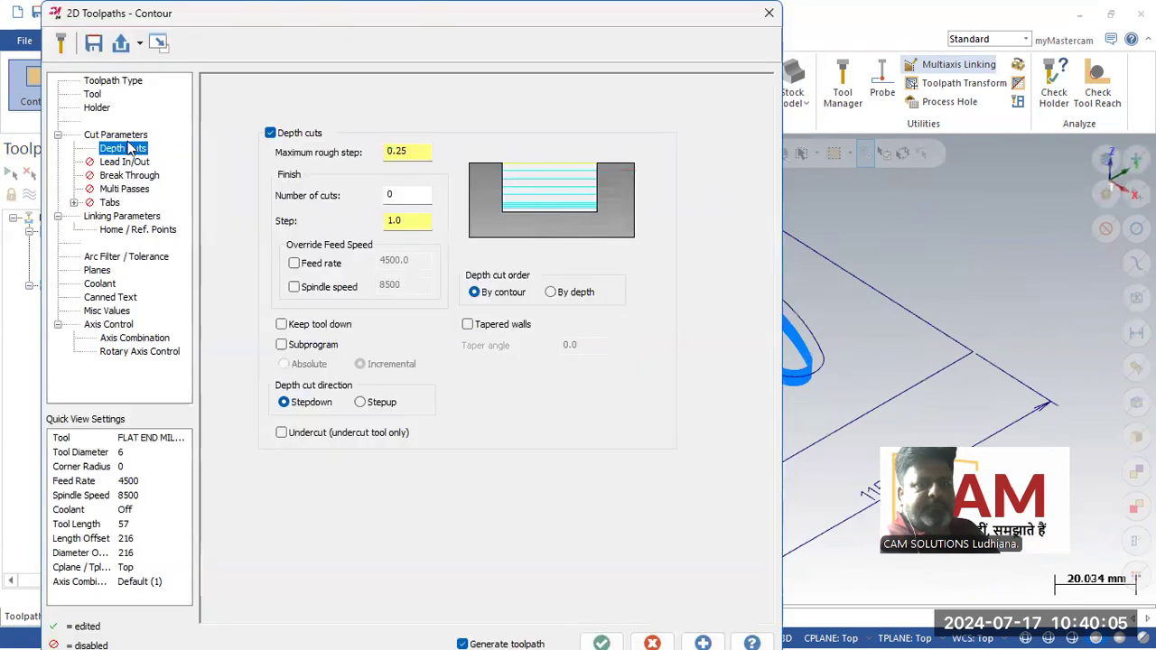
pyautogui.click(122, 136)
pyautogui.click(384, 143)
pyautogui.click(366, 170)
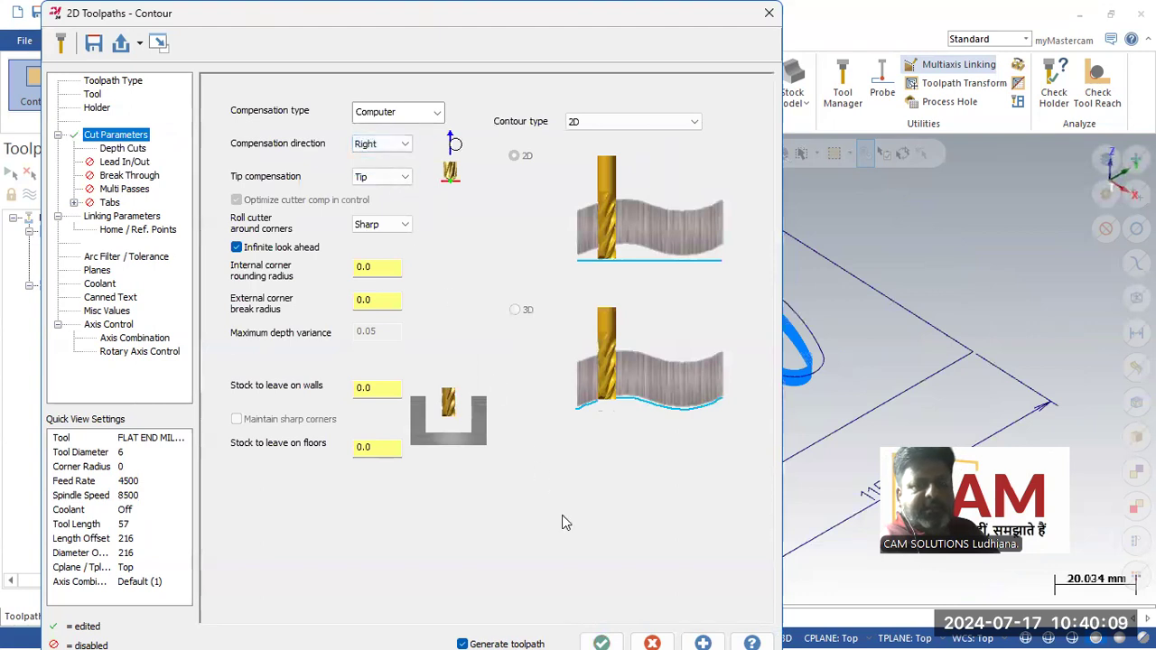
pyautogui.click(601, 640)
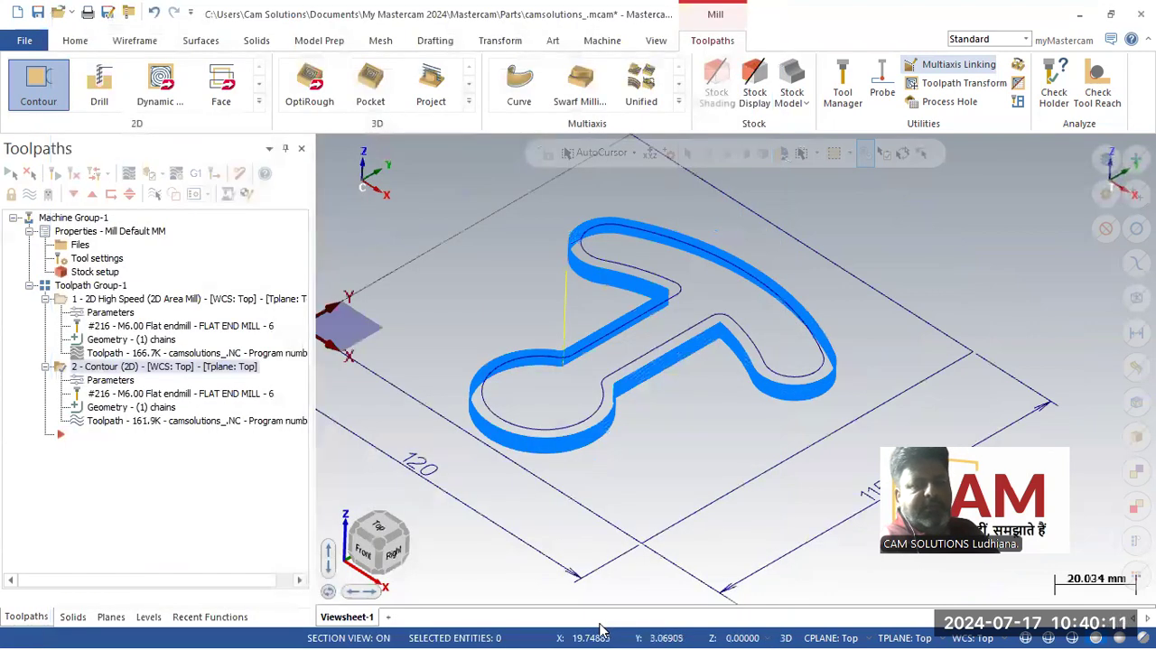
# Step: Set the Contour operation's compensation direction back to Left and regenerate the toolpath
pyautogui.click(115, 385)
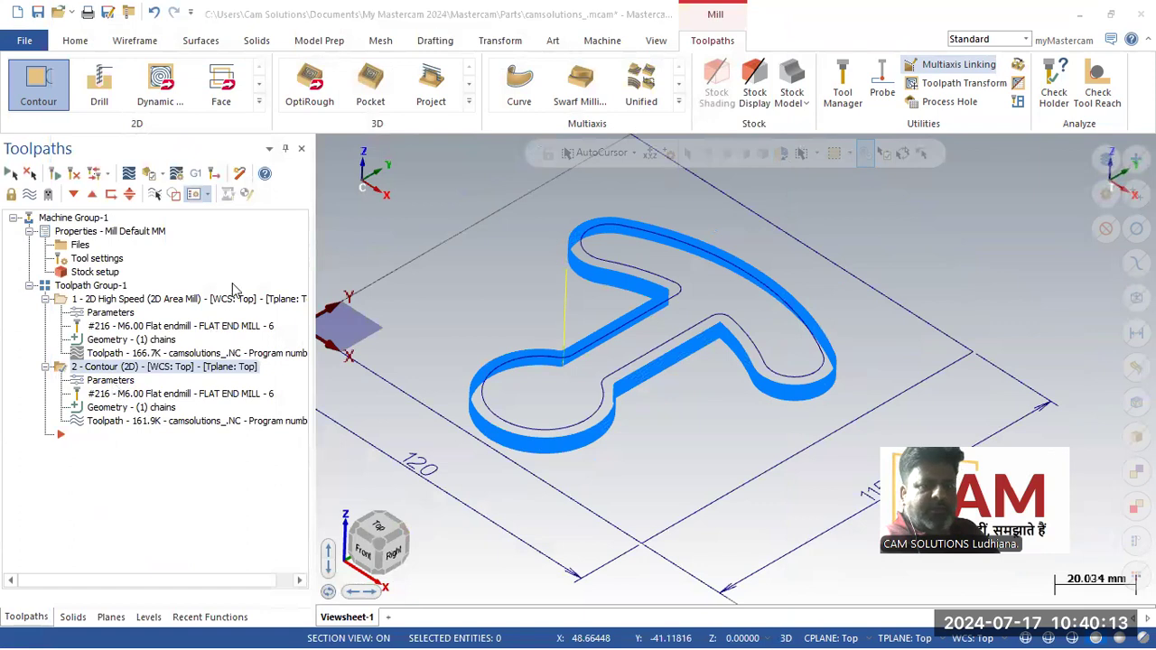
pyautogui.click(371, 147)
pyautogui.click(376, 173)
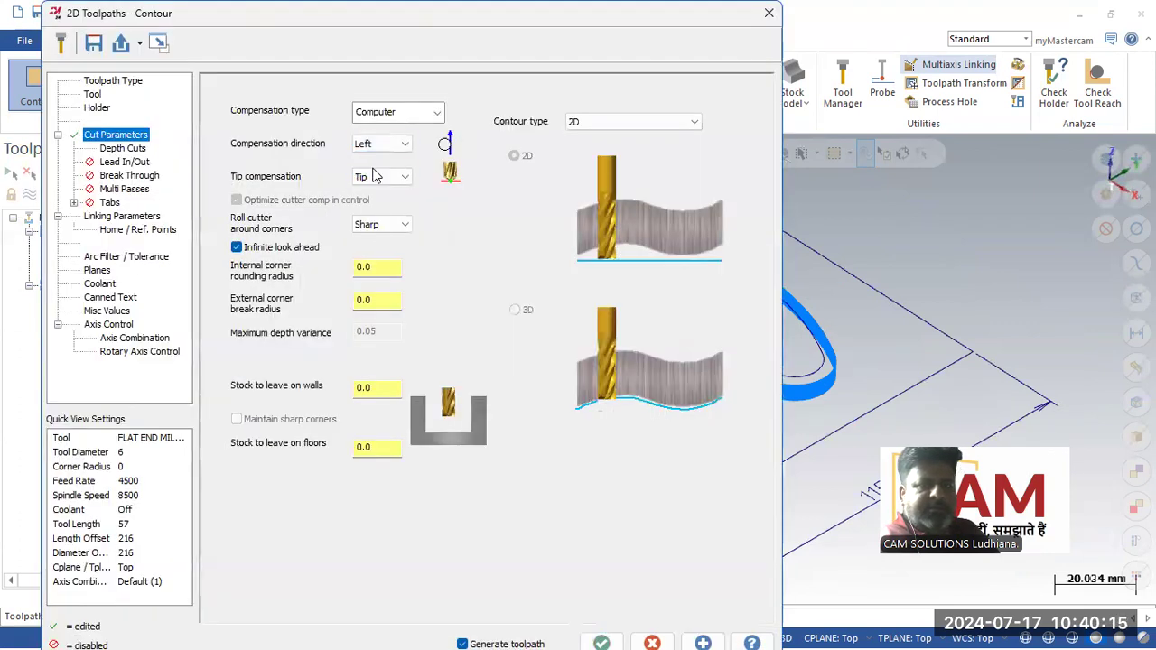
pyautogui.click(601, 643)
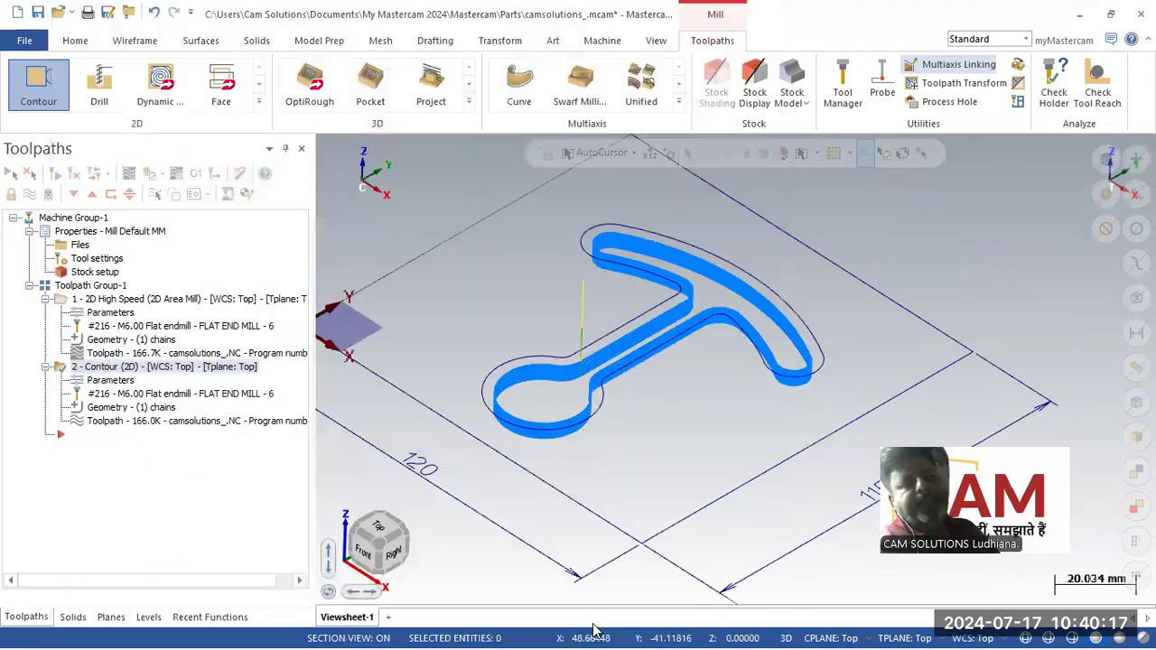
pyautogui.moveTo(511, 446); pyautogui.dragTo(508, 387, button='middle')
pyautogui.hotkey('alt', '7')
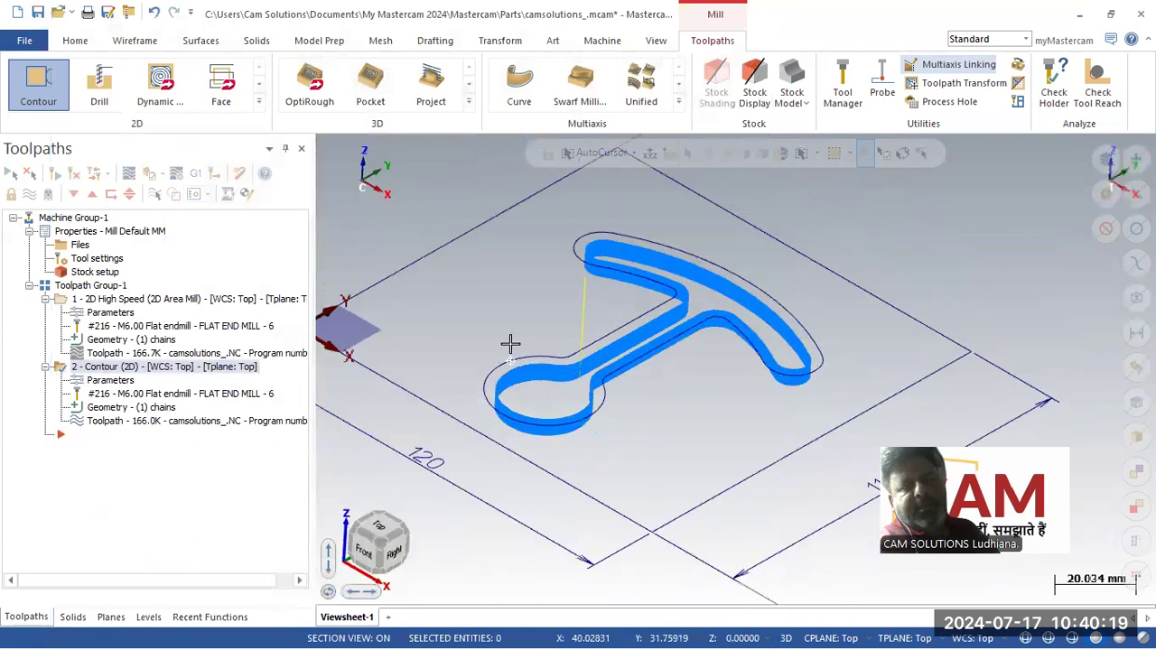
# Step: Set the Contour operation's compensation type to Off and regenerate the toolpath
pyautogui.click(135, 368)
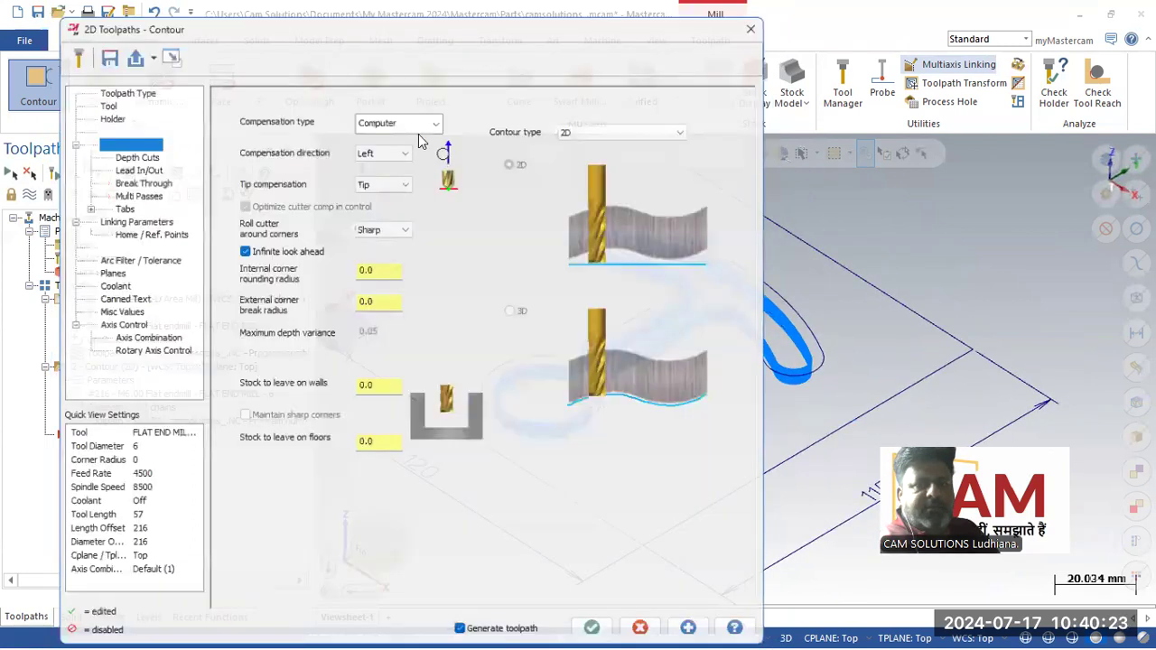
pyautogui.click(397, 111)
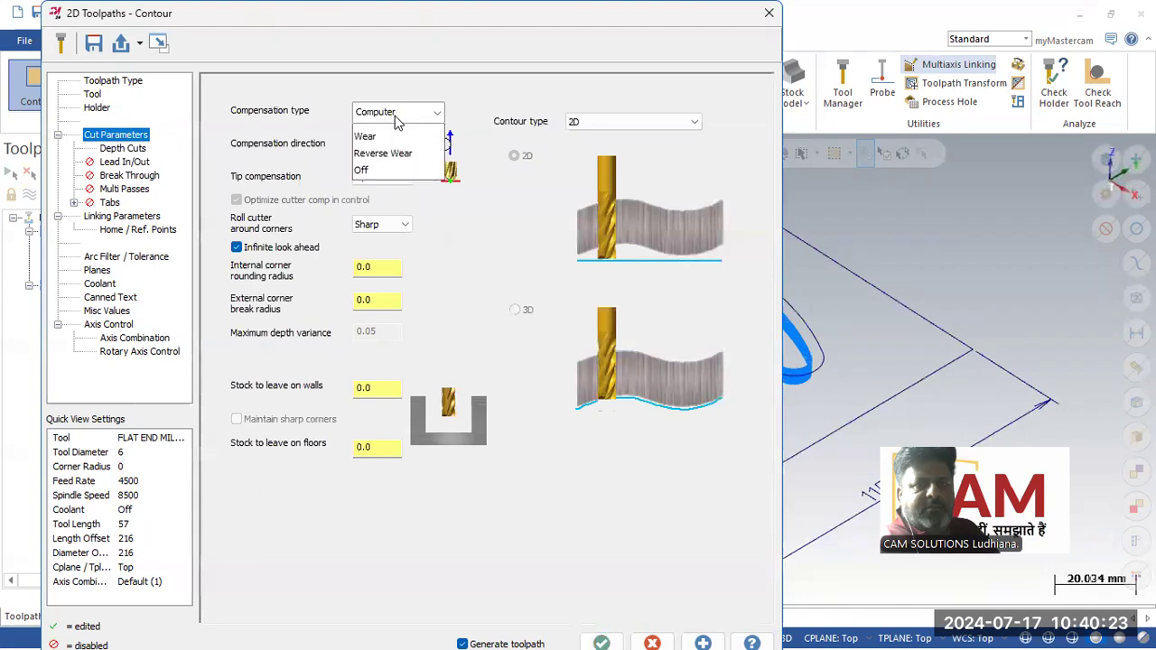
pyautogui.click(375, 201)
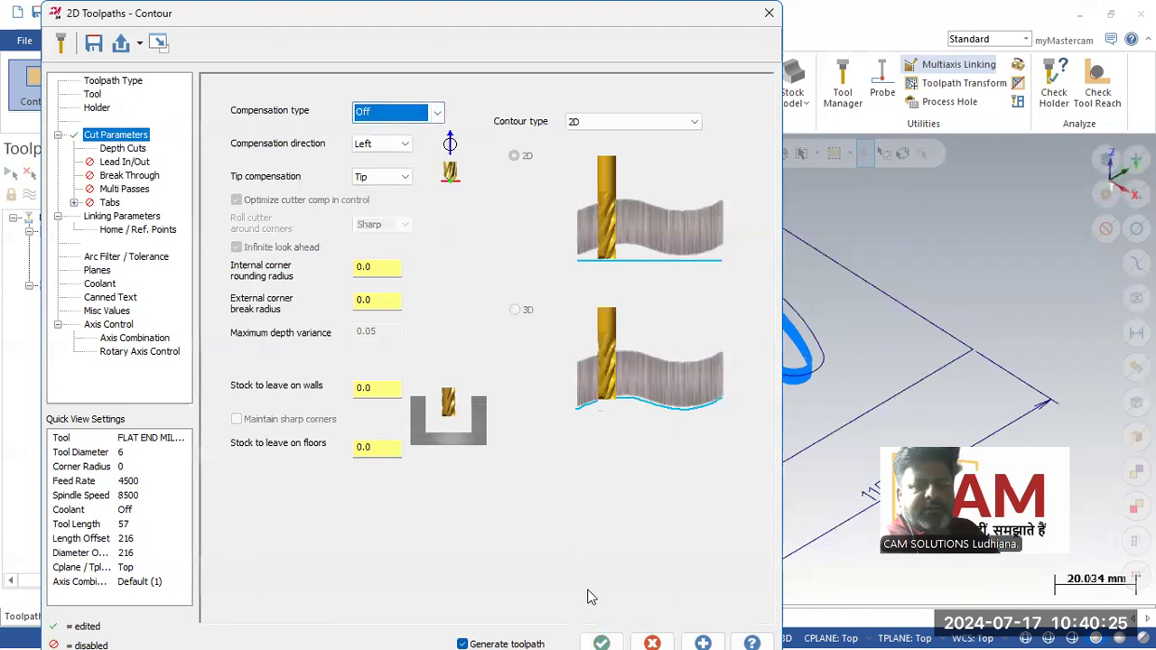
pyautogui.click(601, 643)
pyautogui.moveTo(610, 482)
pyautogui.mouseDown(button='middle')
pyautogui.moveTo(608, 536)
pyautogui.moveTo(606, 461)
pyautogui.mouseUp(button='middle')
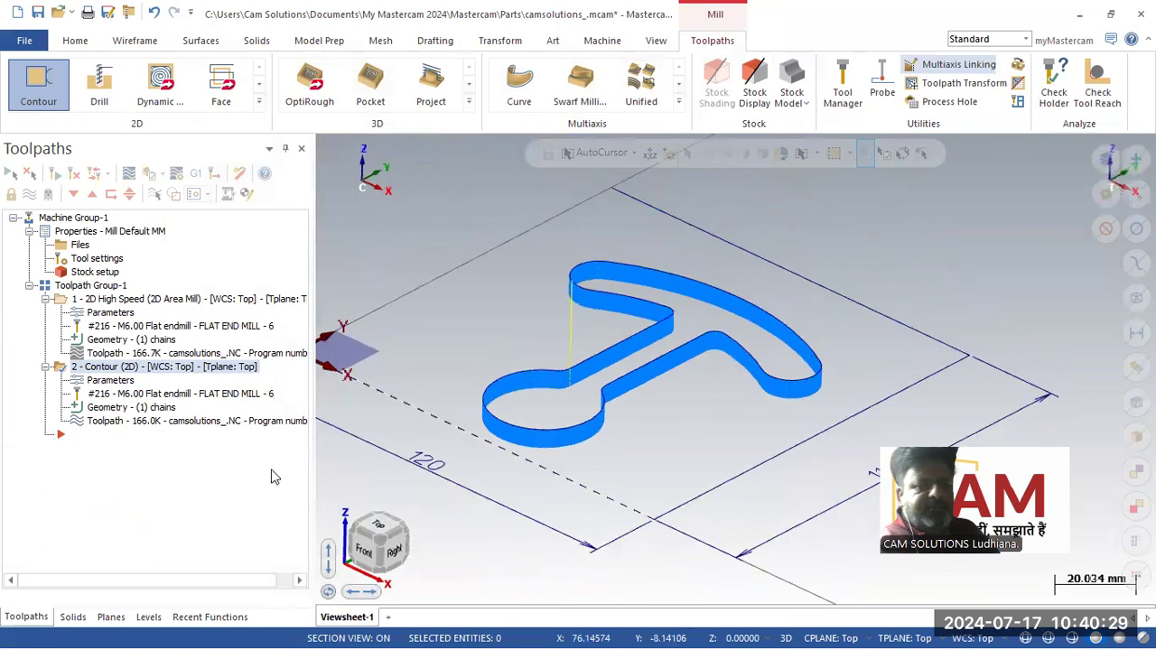
# Step: Set the Contour operation's compensation type back to Computer, keep the direction Left and regenerate the toolpath
pyautogui.click(123, 382)
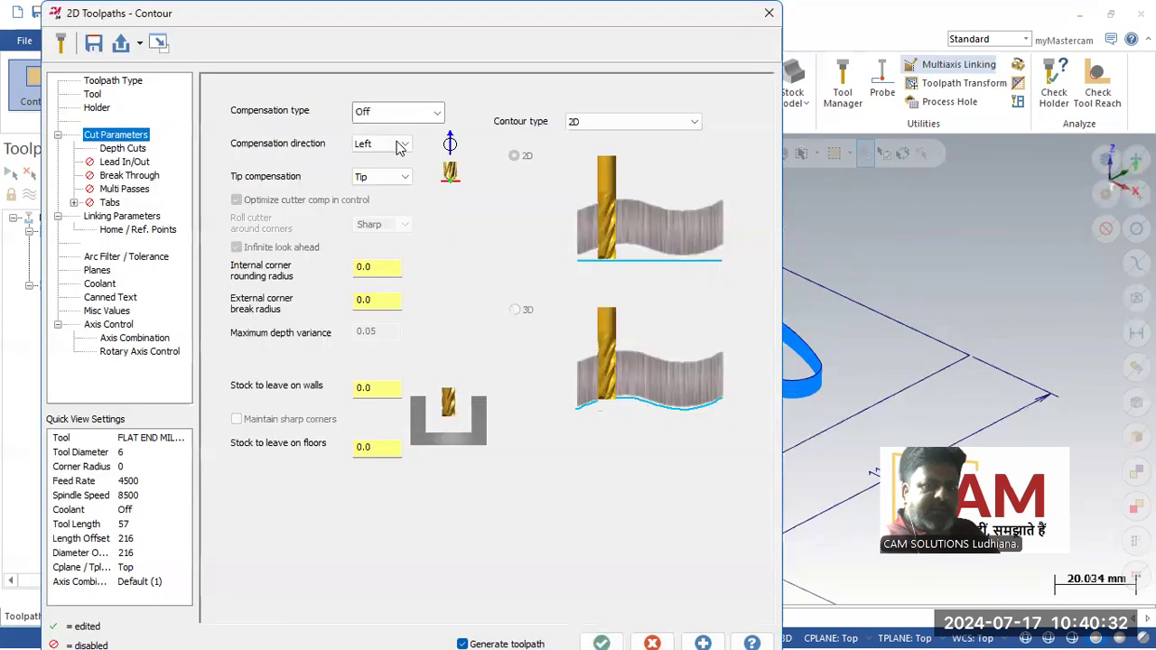
pyautogui.click(400, 146)
pyautogui.click(404, 113)
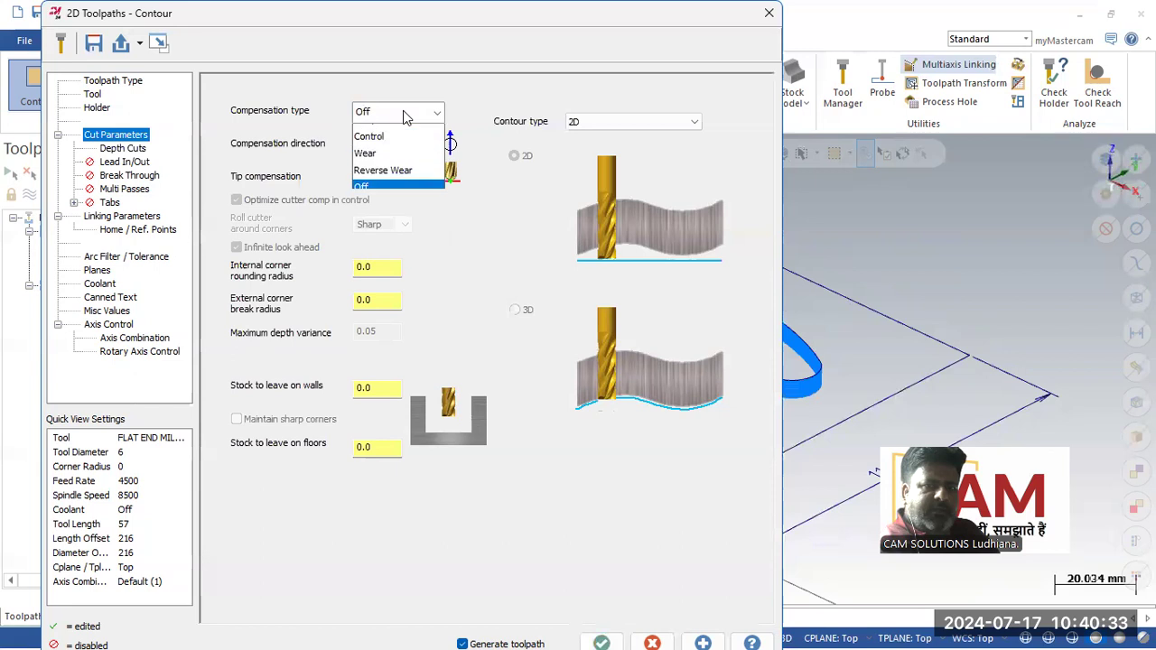
pyautogui.click(370, 122)
pyautogui.click(398, 144)
pyautogui.click(396, 147)
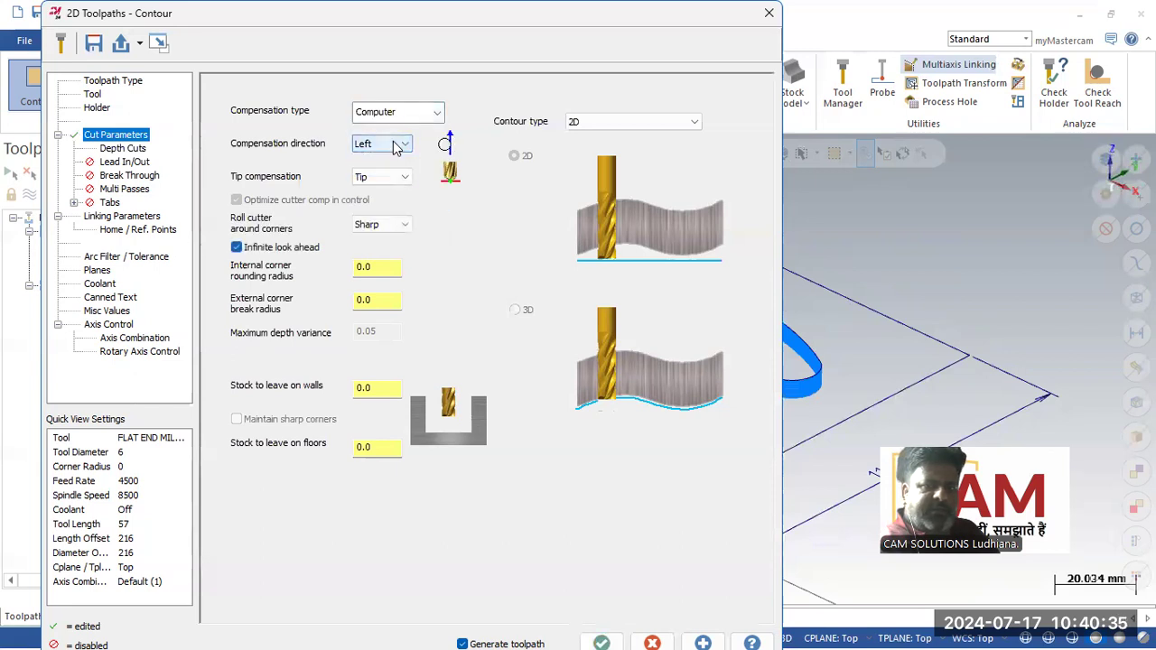
pyautogui.click(601, 642)
pyautogui.moveTo(587, 438); pyautogui.dragTo(604, 463, button='middle')
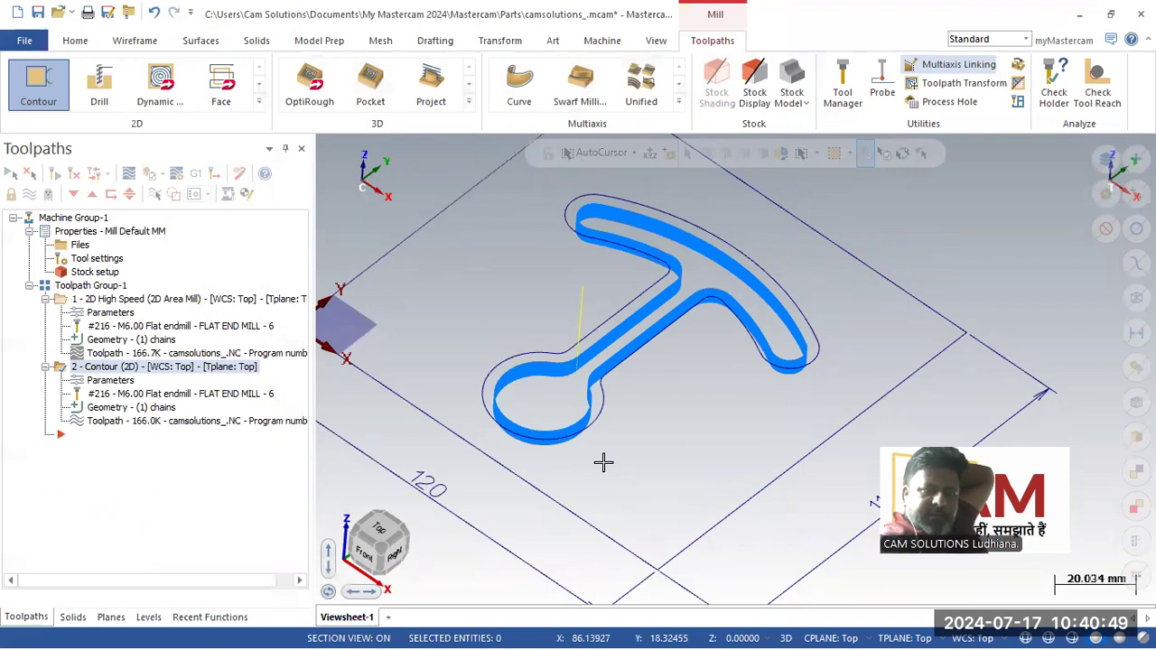
pyautogui.click(108, 288)
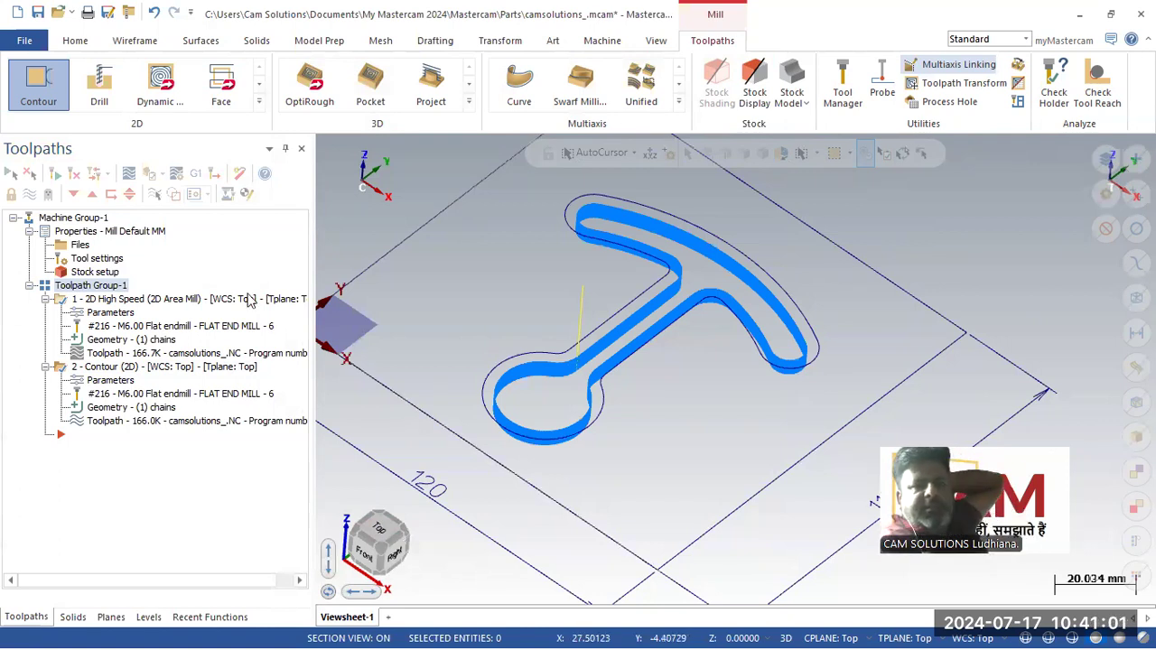
pyautogui.click(258, 101)
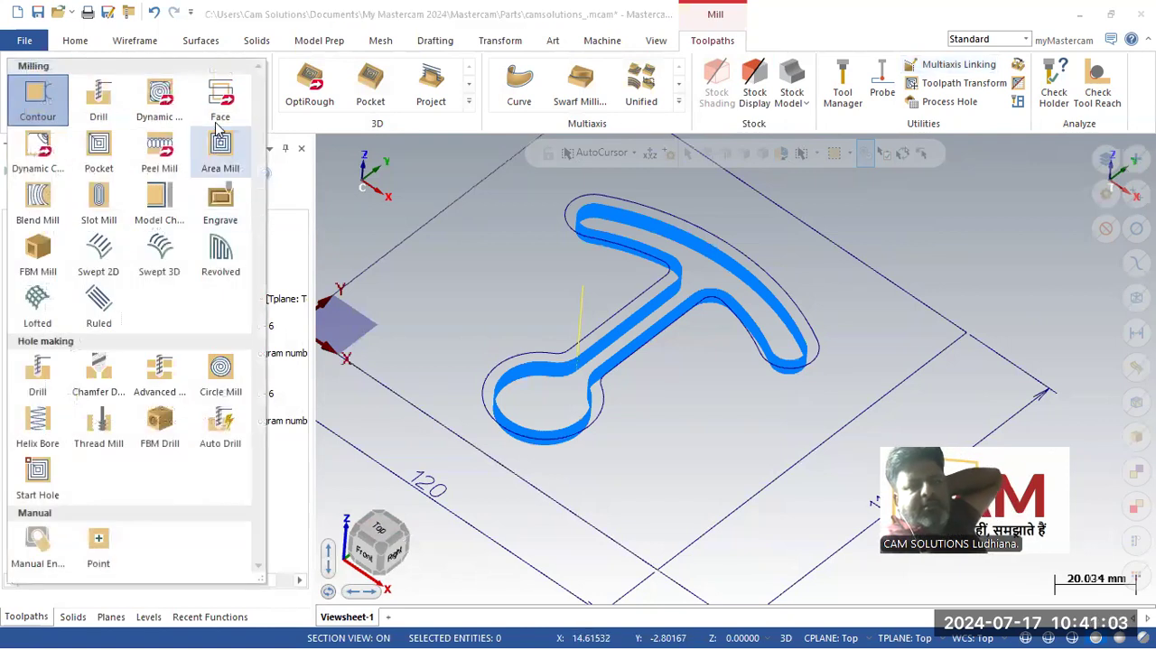
pyautogui.click(428, 263)
pyautogui.scroll(-4, 479, 310)
pyautogui.scroll(-6, 472, 311)
pyautogui.scroll(6, 421, 318)
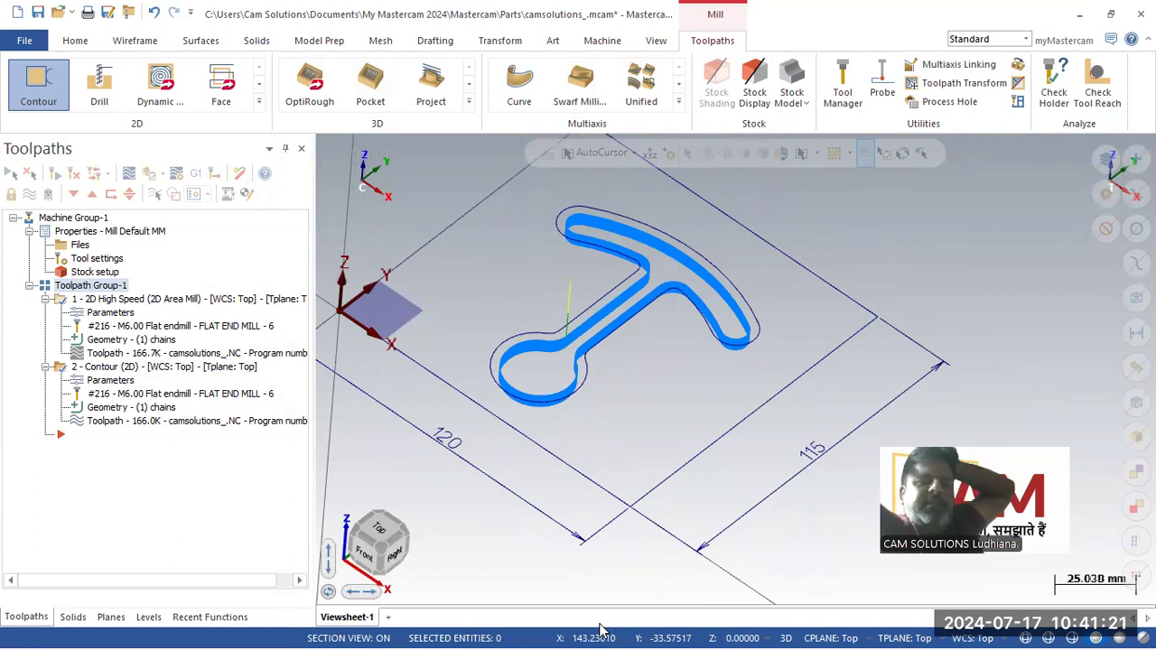
pyautogui.click(132, 46)
pyautogui.scroll(-4, 828, 554)
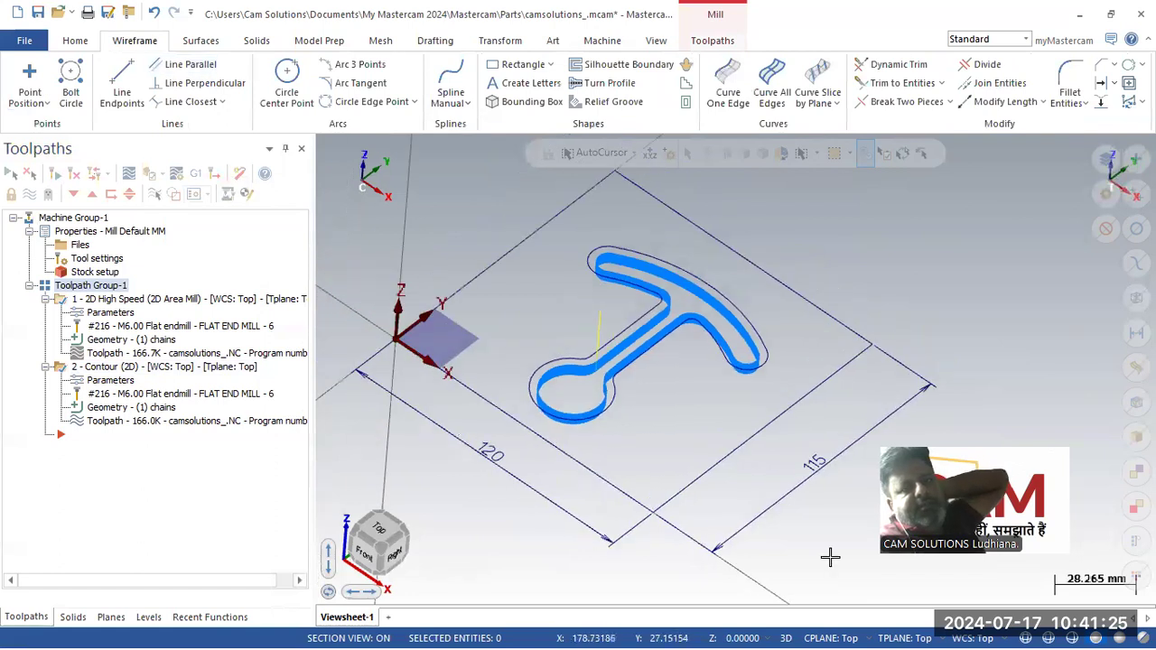
# Step: Verify both operations in the simulator with Color Loop on and inspect the finished pocket's walls and floor
pyautogui.scroll(2, 714, 461)
pyautogui.moveTo(682, 441); pyautogui.dragTo(681, 431, button='middle')
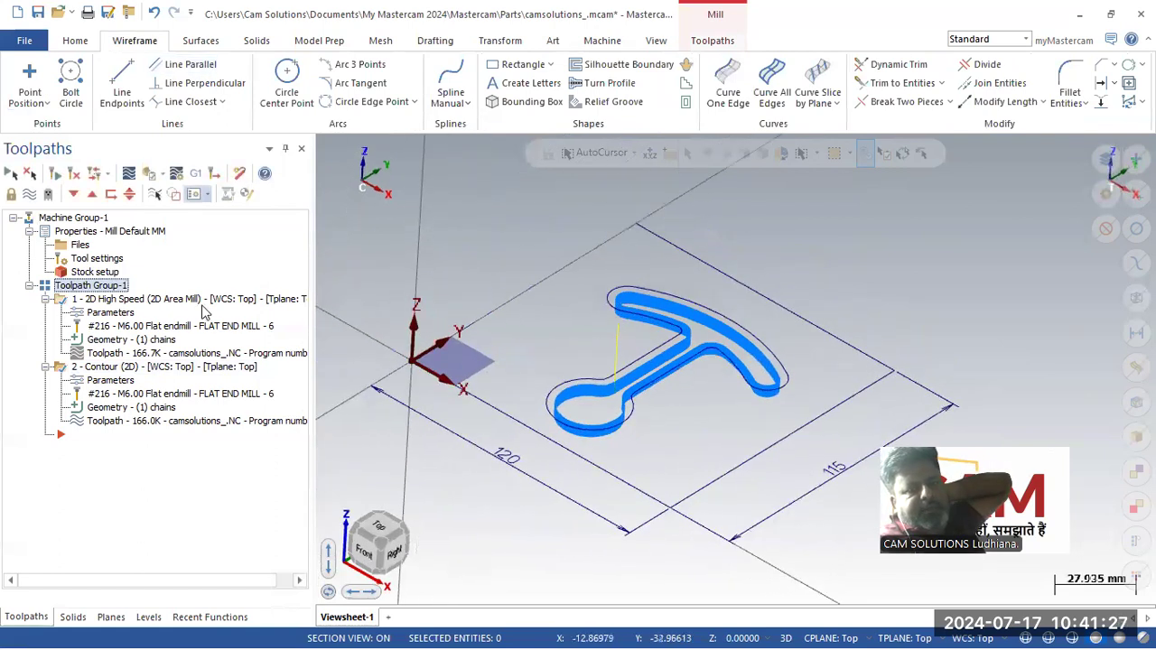
pyautogui.click(149, 176)
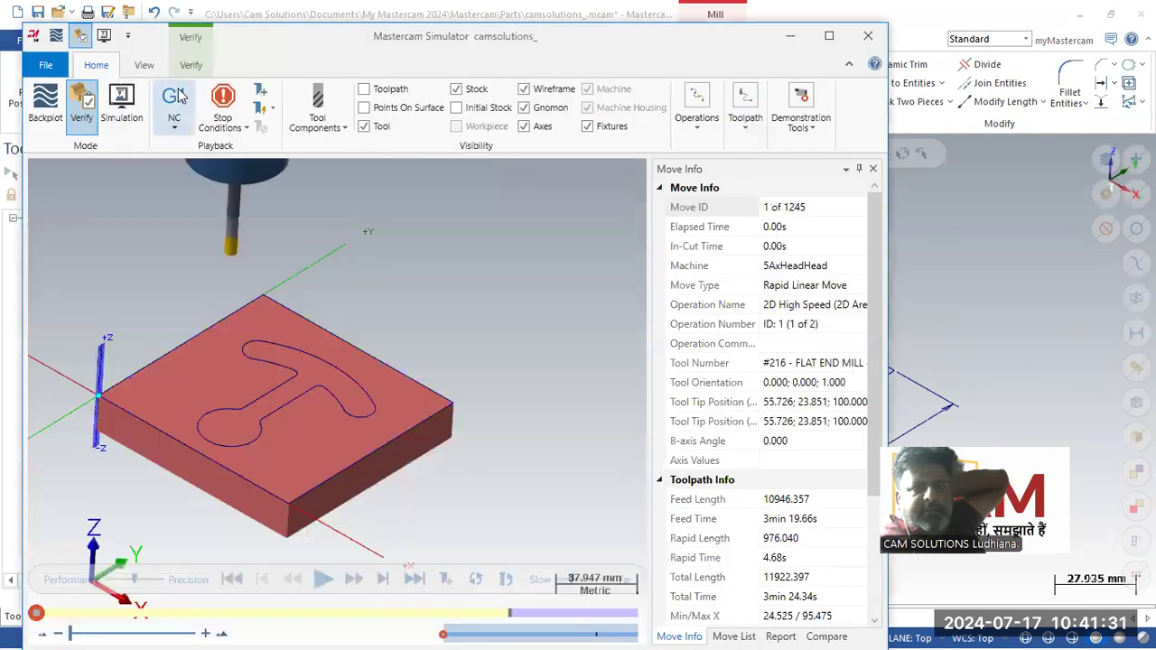
pyautogui.click(131, 101)
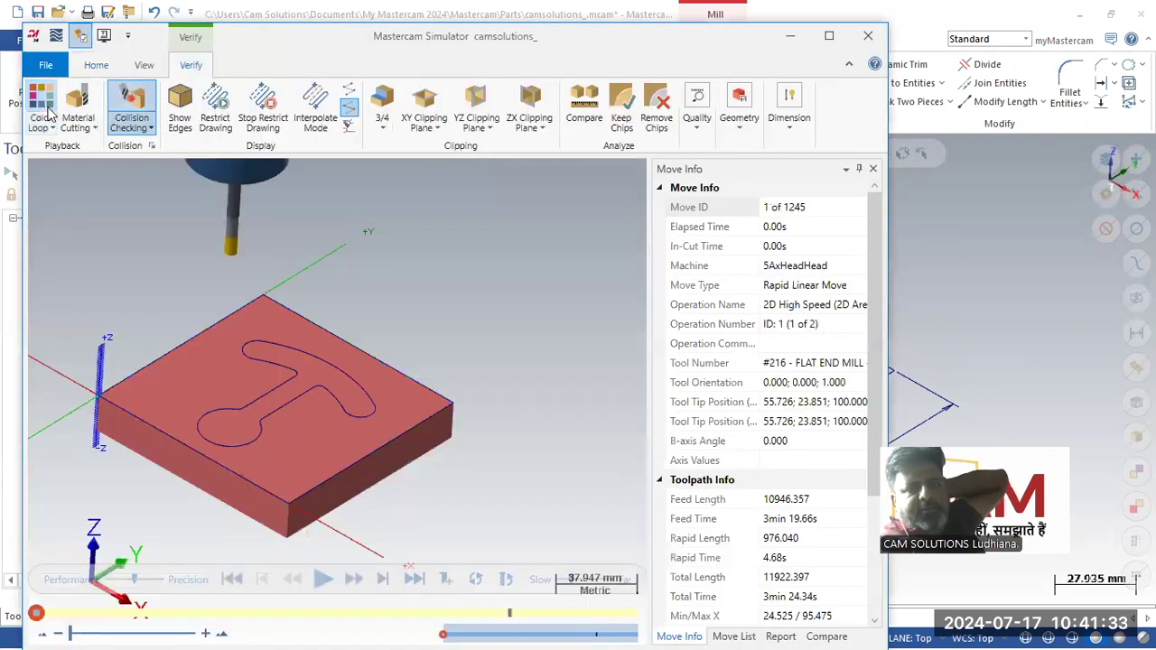
pyautogui.click(318, 581)
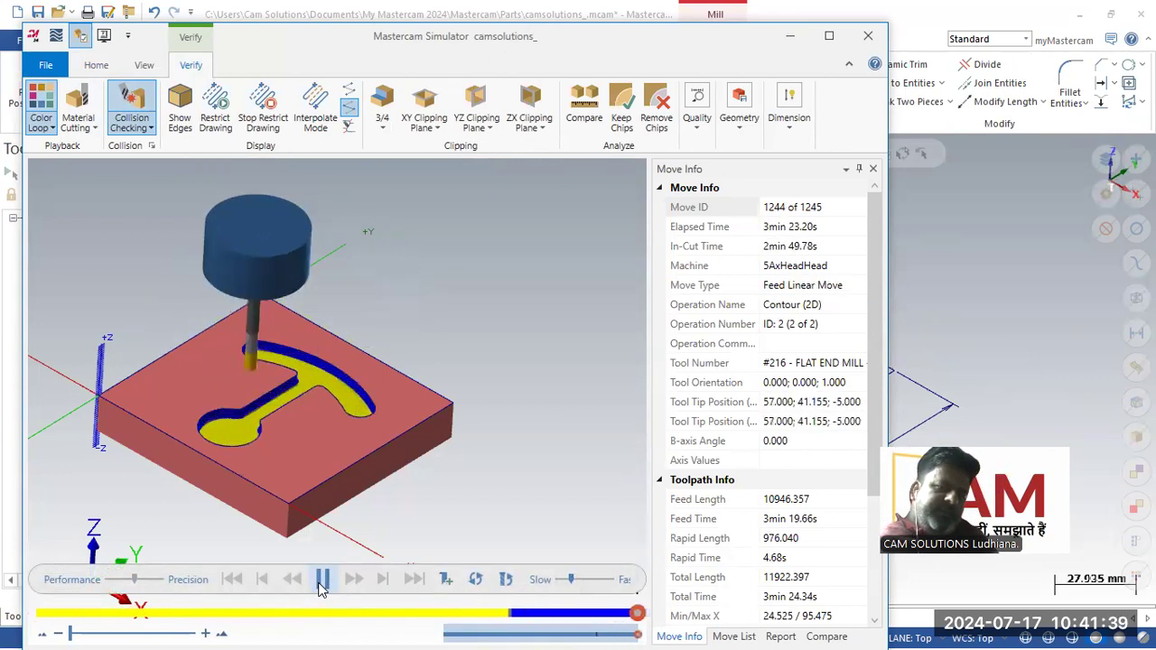
pyautogui.scroll(4, 269, 447)
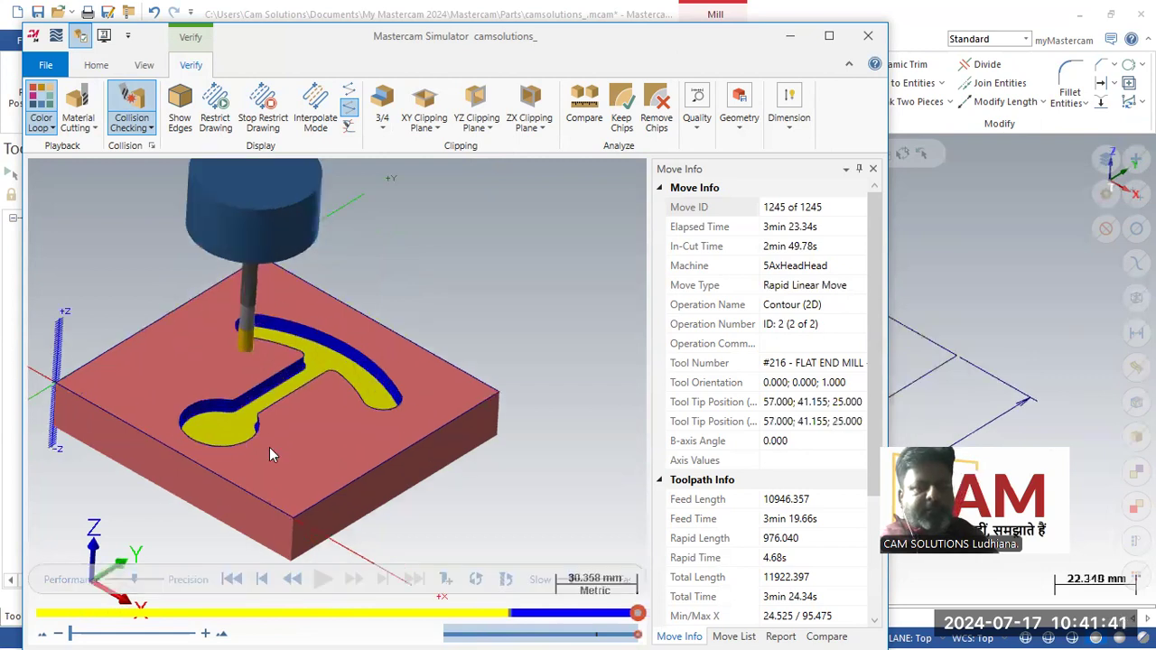
pyautogui.moveTo(318, 415); pyautogui.dragTo(321, 417, button='middle')
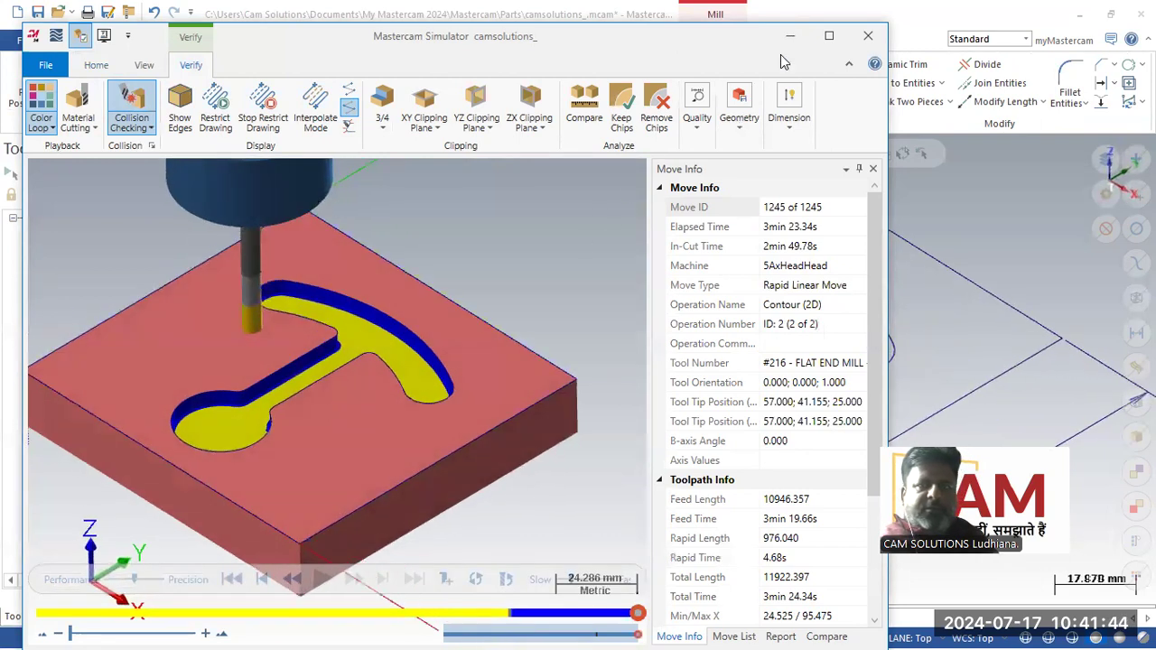
pyautogui.click(868, 36)
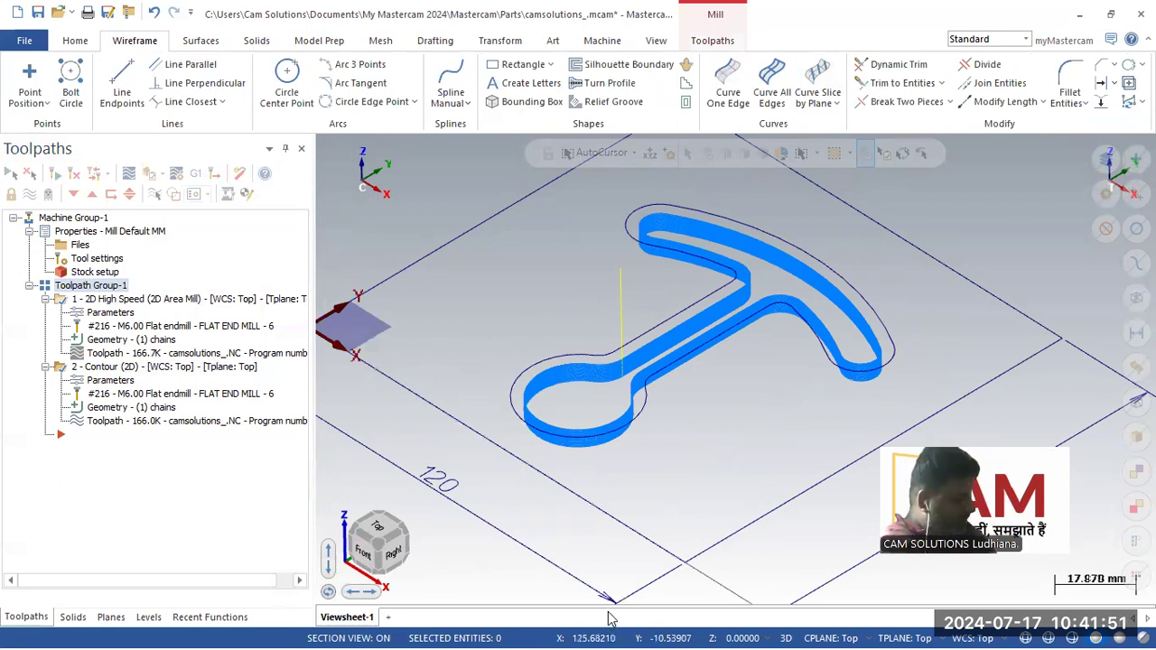
# Step: Switch to WhatsApp and view the Monday 14:37 toolpath simulation photo in the archived H R Service chat
pyautogui.press('super')
pyautogui.click(616, 641)
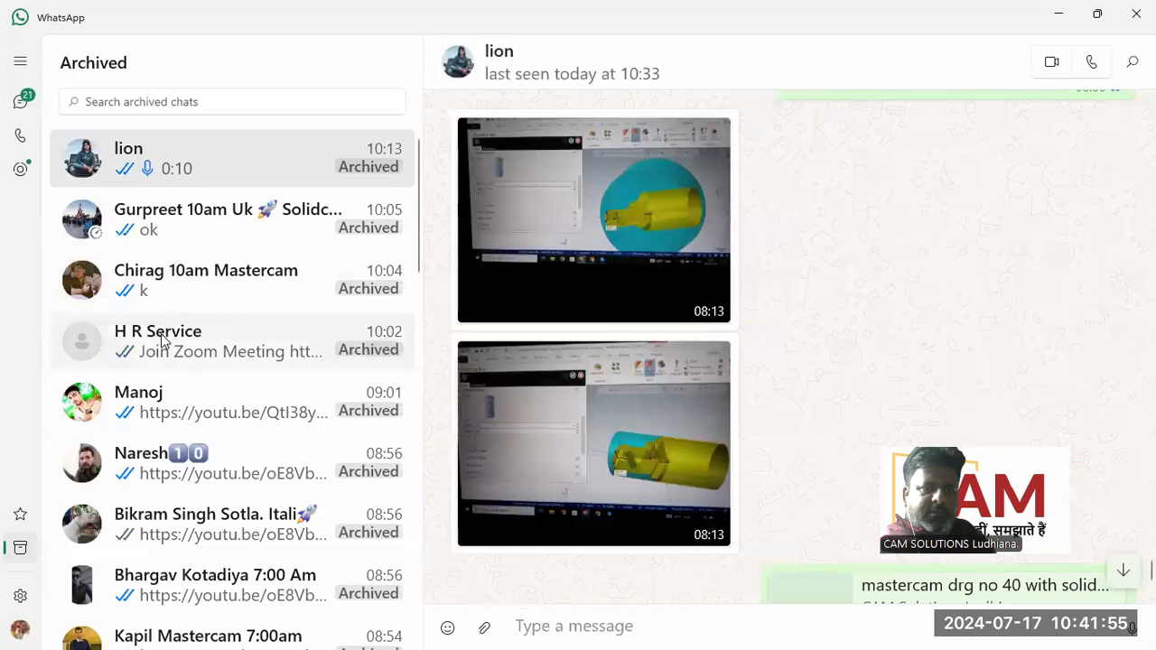
pyautogui.click(161, 339)
pyautogui.scroll(10, 674, 360)
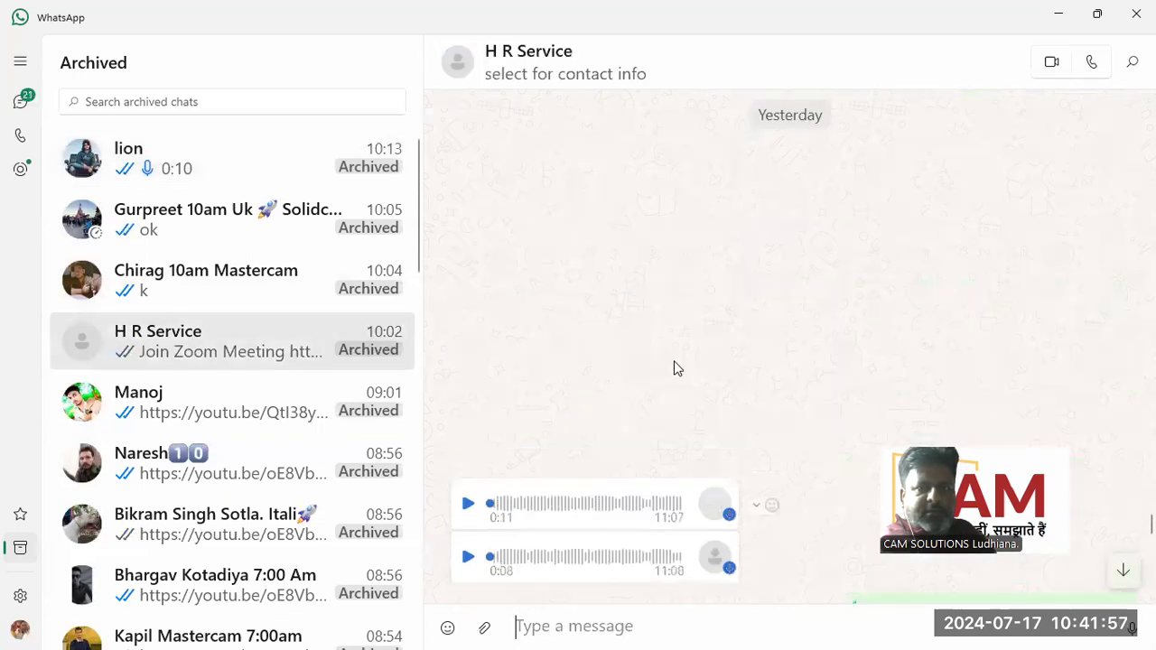
pyautogui.scroll(10, 675, 352)
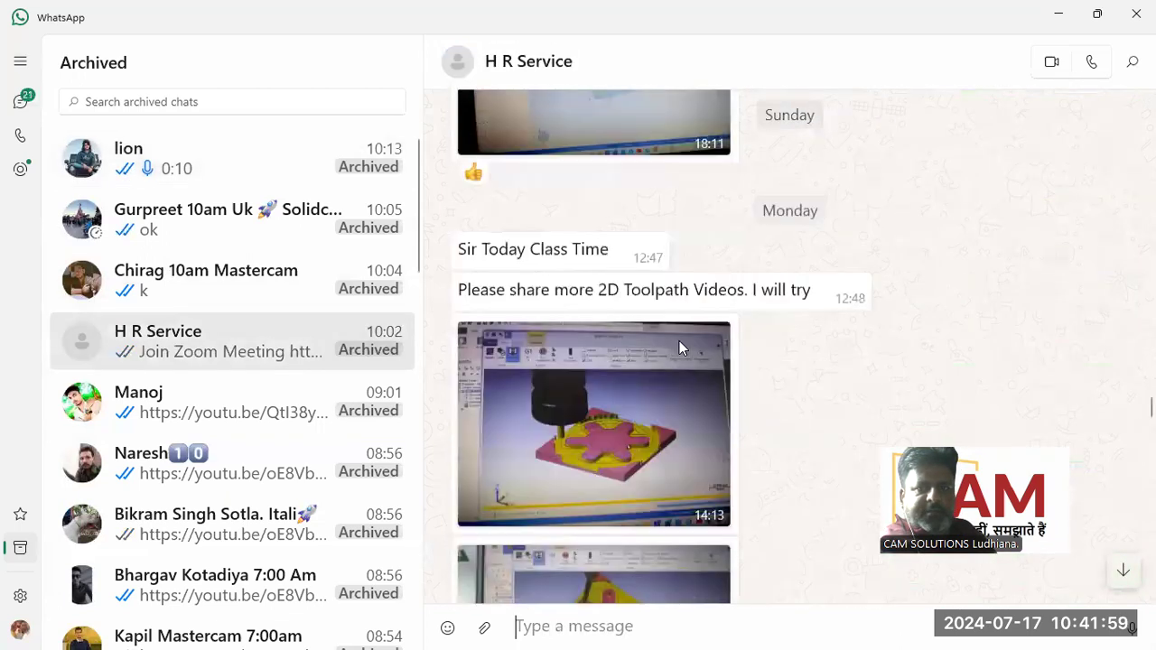
pyautogui.scroll(-2, 679, 341)
pyautogui.click(645, 460)
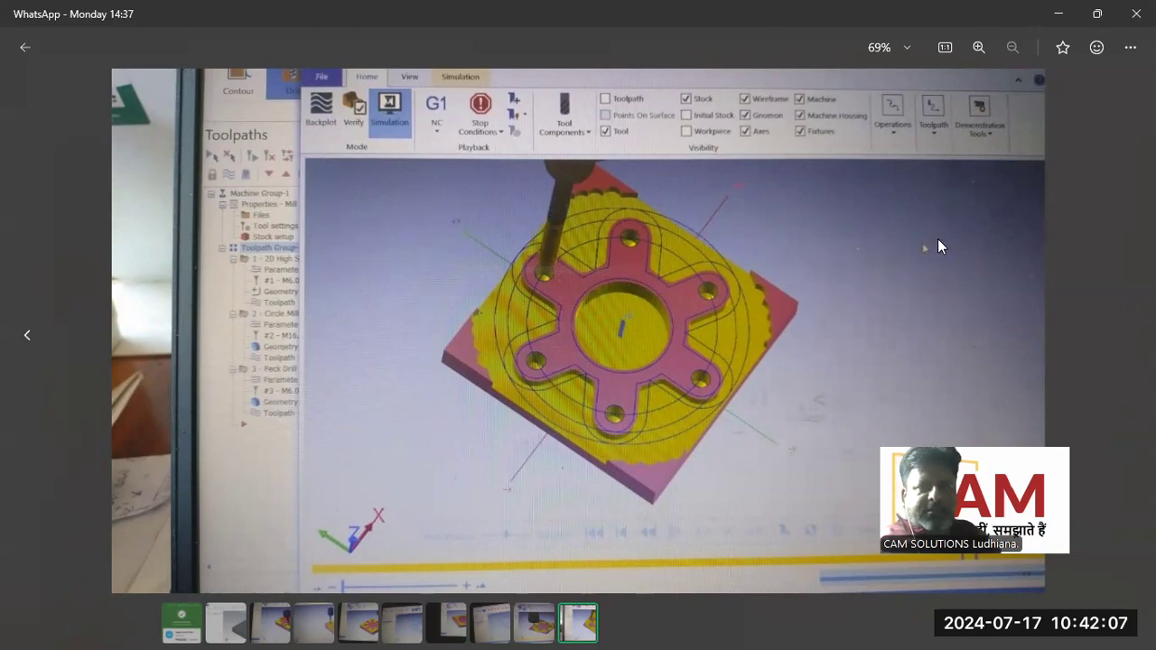
pyautogui.press('Escape')
# Step: View the two Sunday toolpath photos sent at 18:11 and 18:10 in the chat
pyautogui.scroll(4, 691, 345)
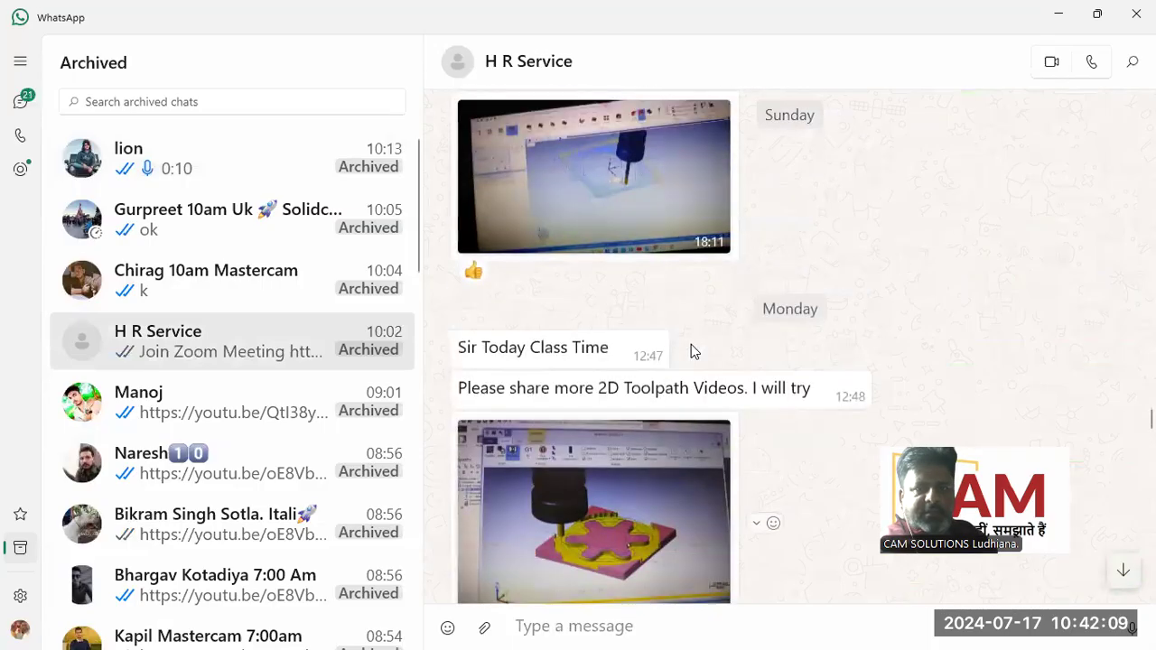
pyautogui.click(611, 297)
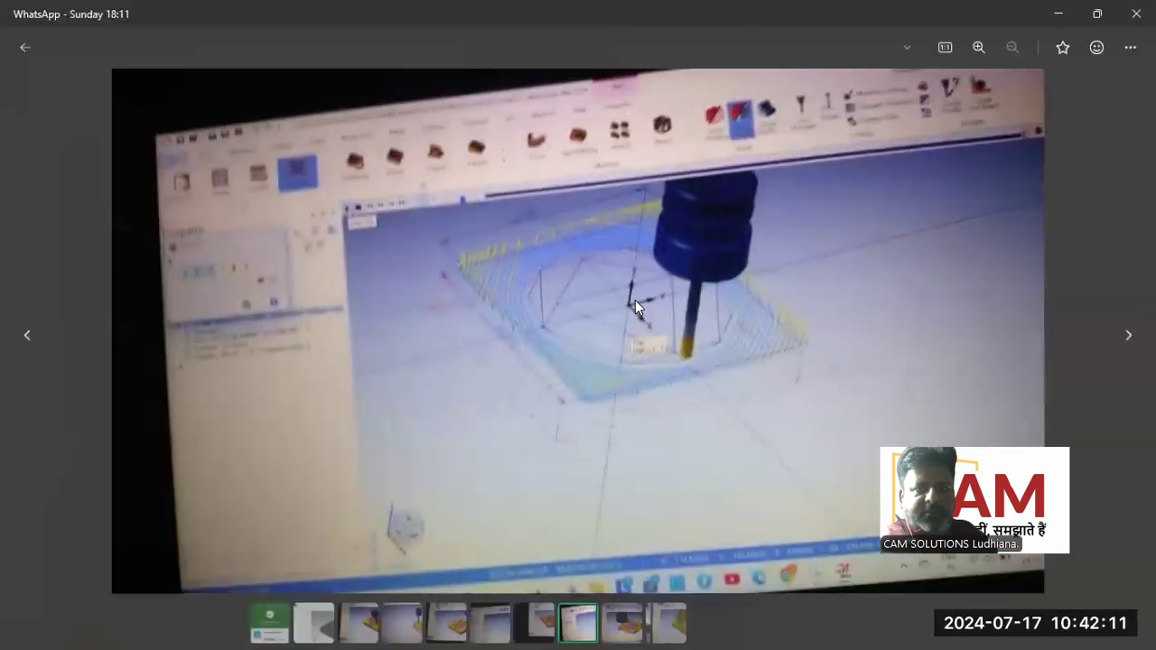
pyautogui.press('Escape')
pyautogui.scroll(3, 632, 273)
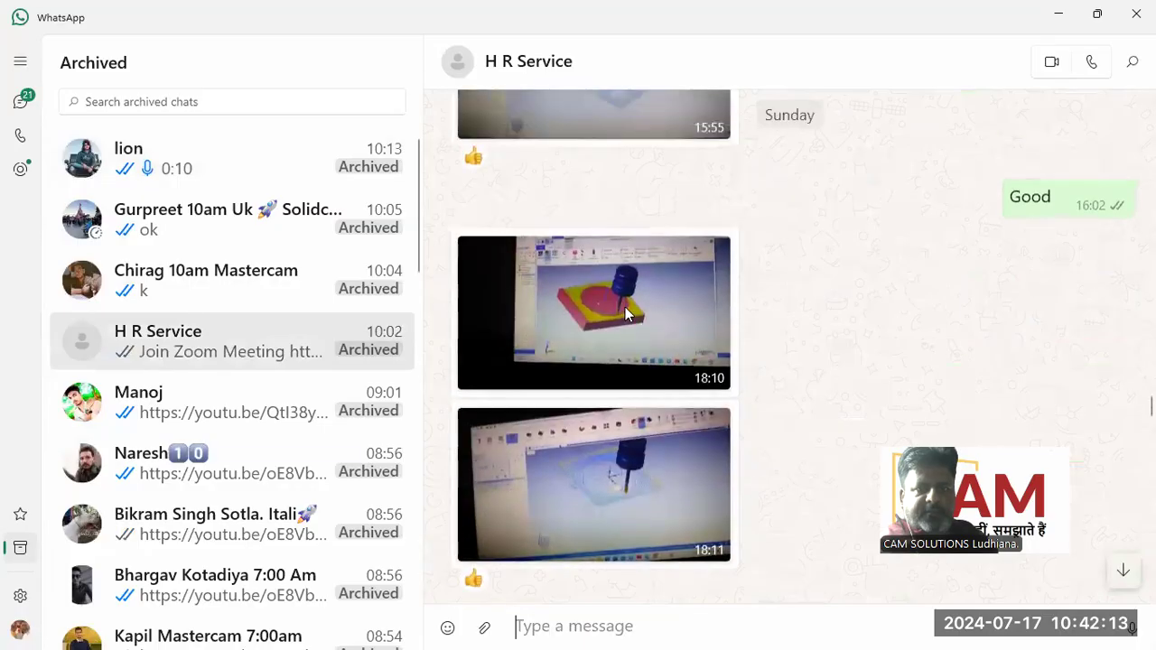
pyautogui.click(625, 307)
pyautogui.scroll(4, 625, 307)
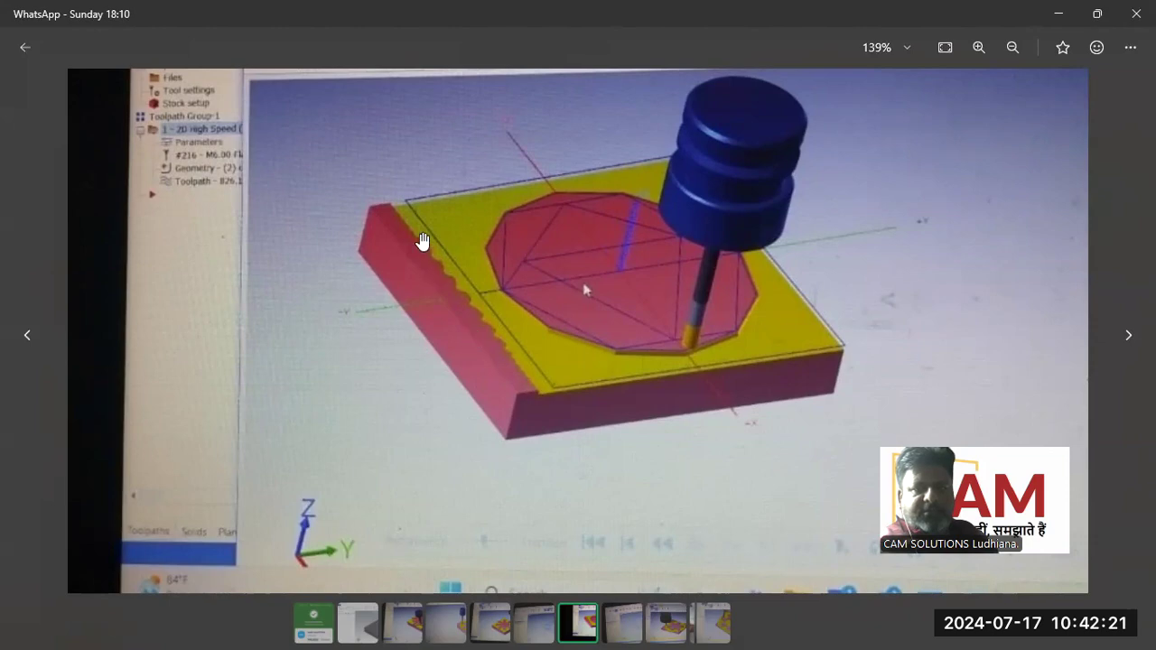
pyautogui.press('Escape')
# Step: Examine the 2nd Drawing photo with the Area Mill and Drill toolpaths, sent Sunday at 14:46, in close detail
pyautogui.scroll(3, 567, 364)
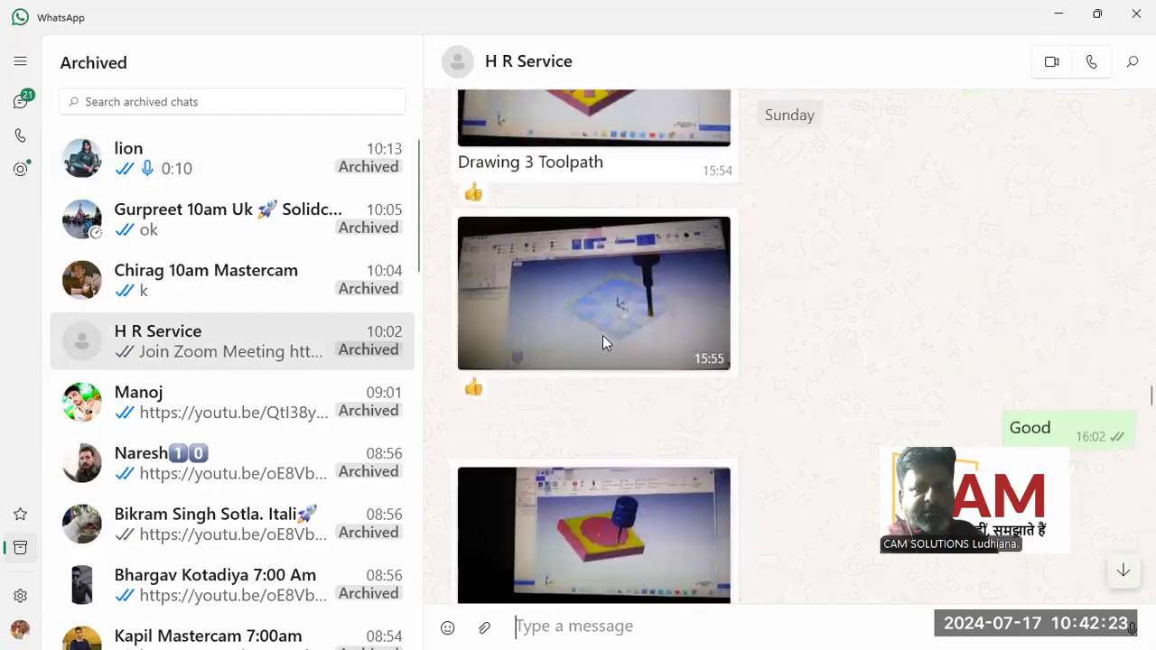
pyautogui.scroll(6, 602, 335)
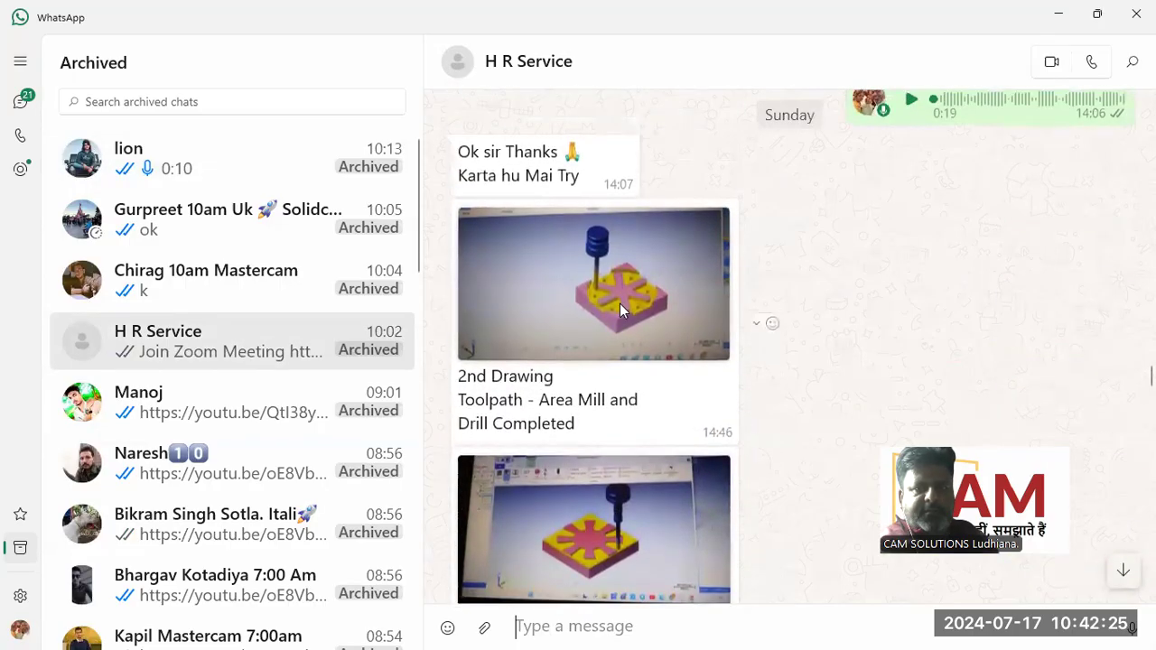
pyautogui.click(619, 309)
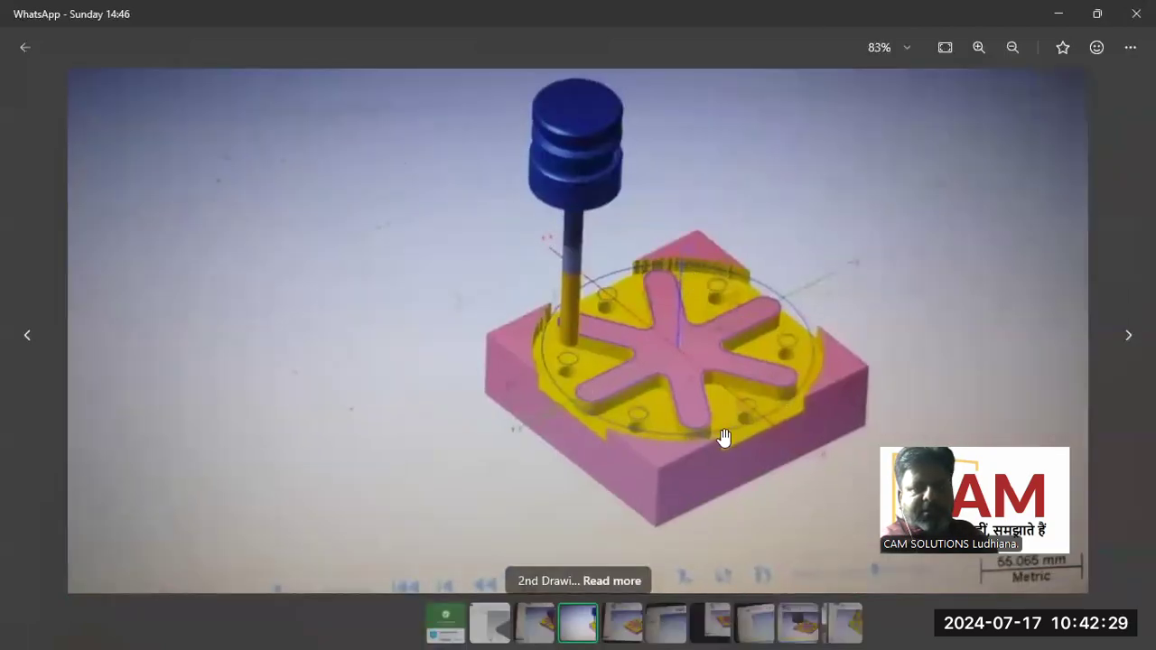
pyautogui.scroll(3, 726, 411)
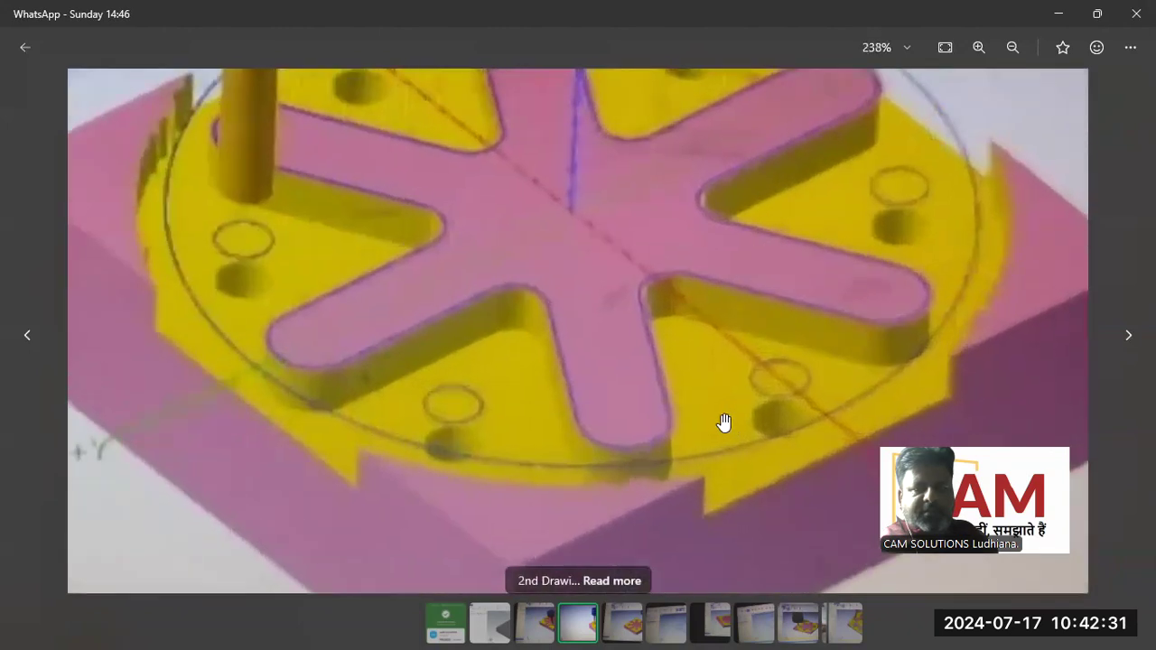
pyautogui.scroll(2, 725, 423)
pyautogui.scroll(1, 580, 172)
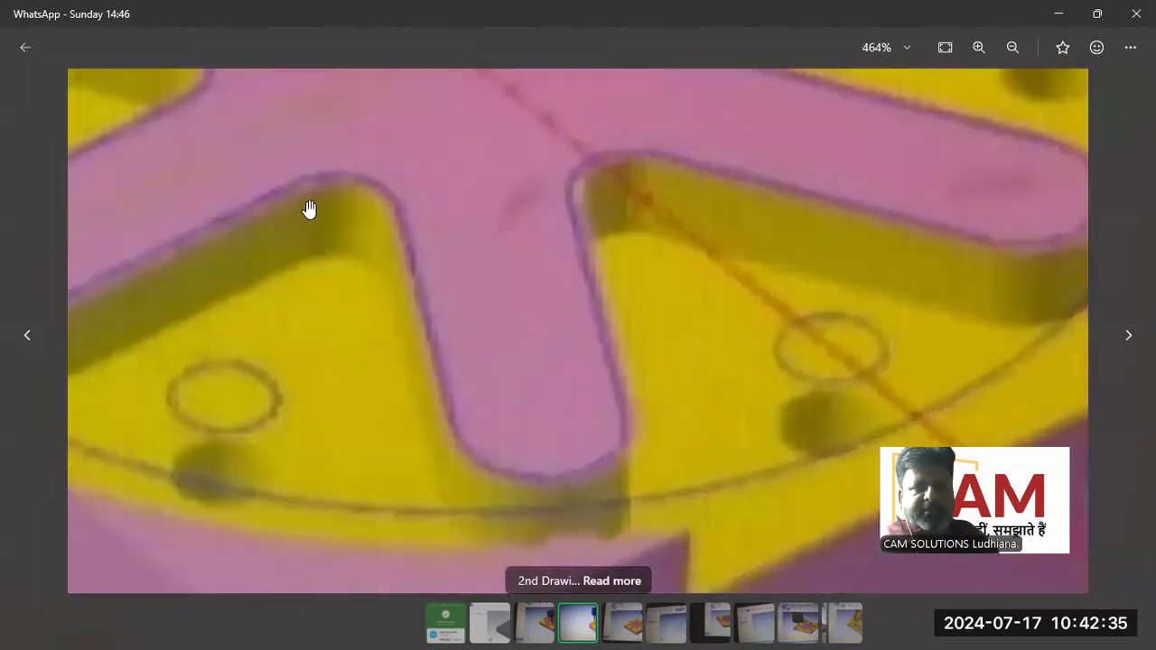
pyautogui.scroll(-3, 472, 279)
pyautogui.press('Escape')
# Step: Examine the Sunday 13:45 photo of the star-shaped part, checking the material along its slots and outer edges
pyautogui.scroll(5, 749, 379)
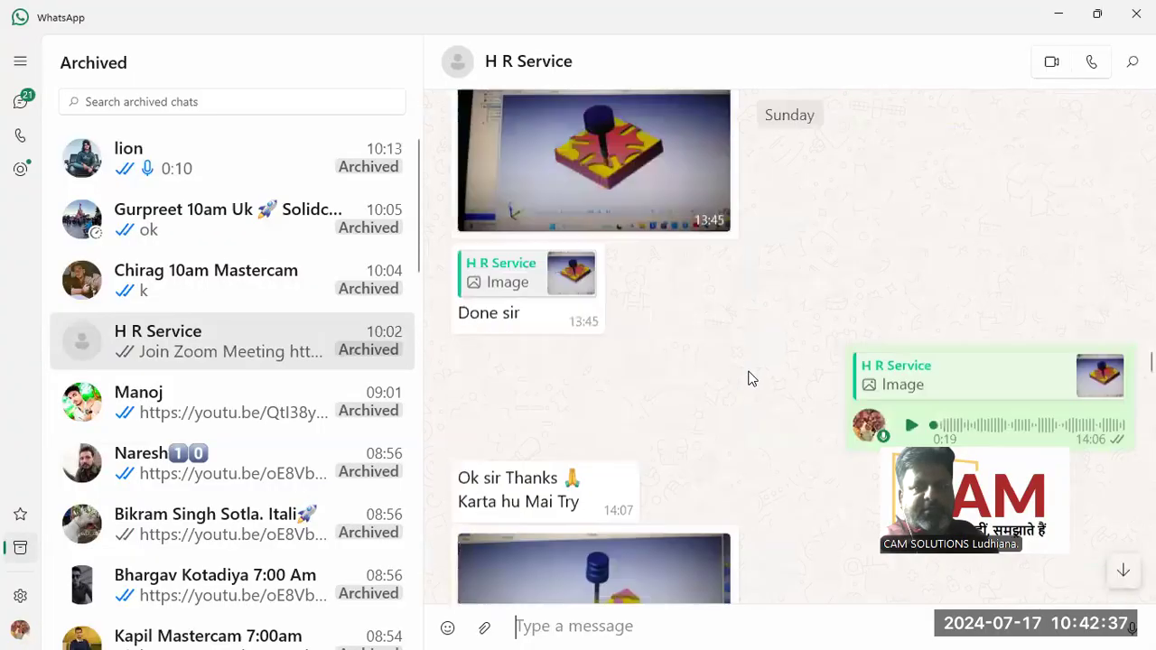
pyautogui.click(631, 240)
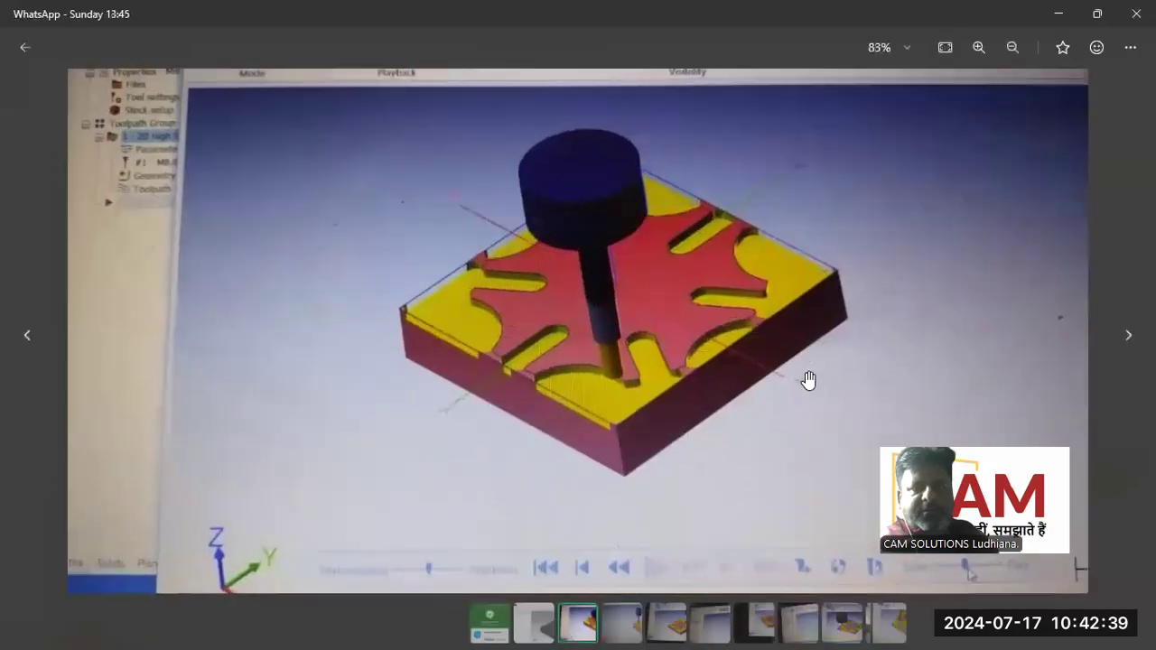
pyautogui.scroll(4, 808, 382)
pyautogui.scroll(1, 607, 388)
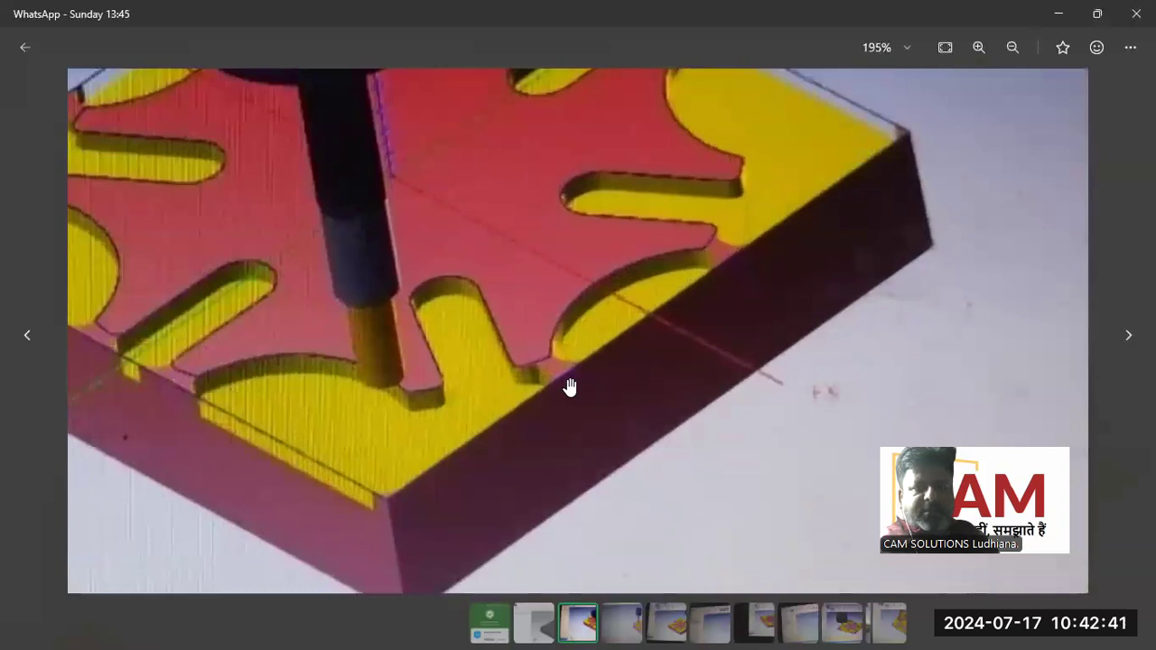
pyautogui.scroll(1, 573, 389)
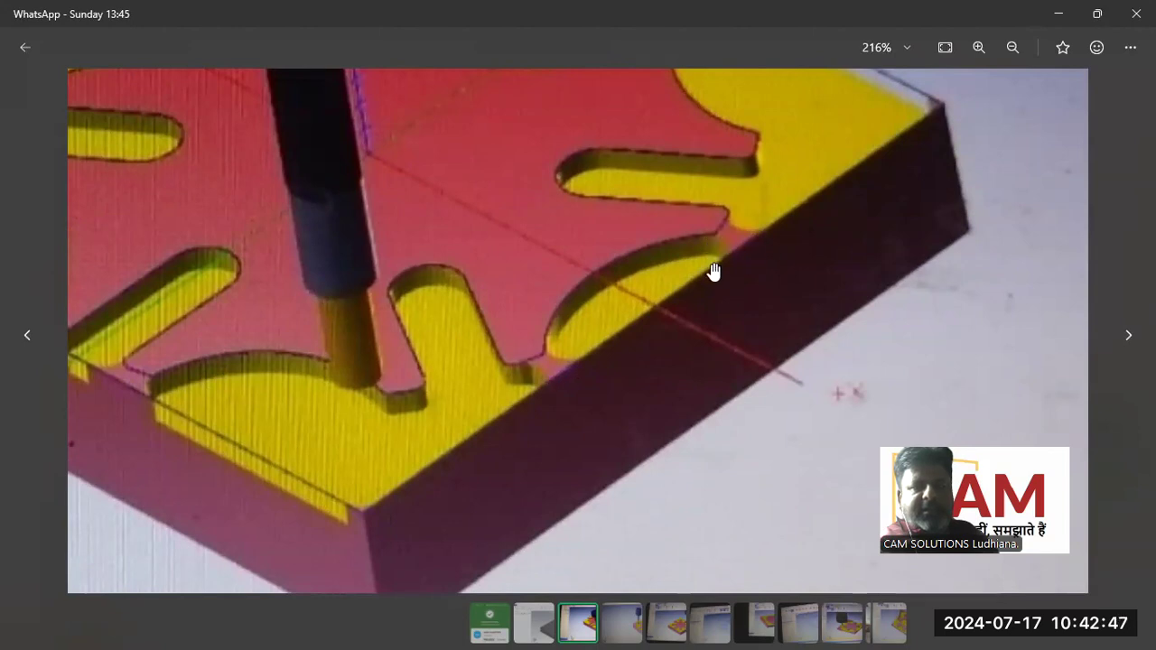
pyautogui.scroll(-5, 614, 407)
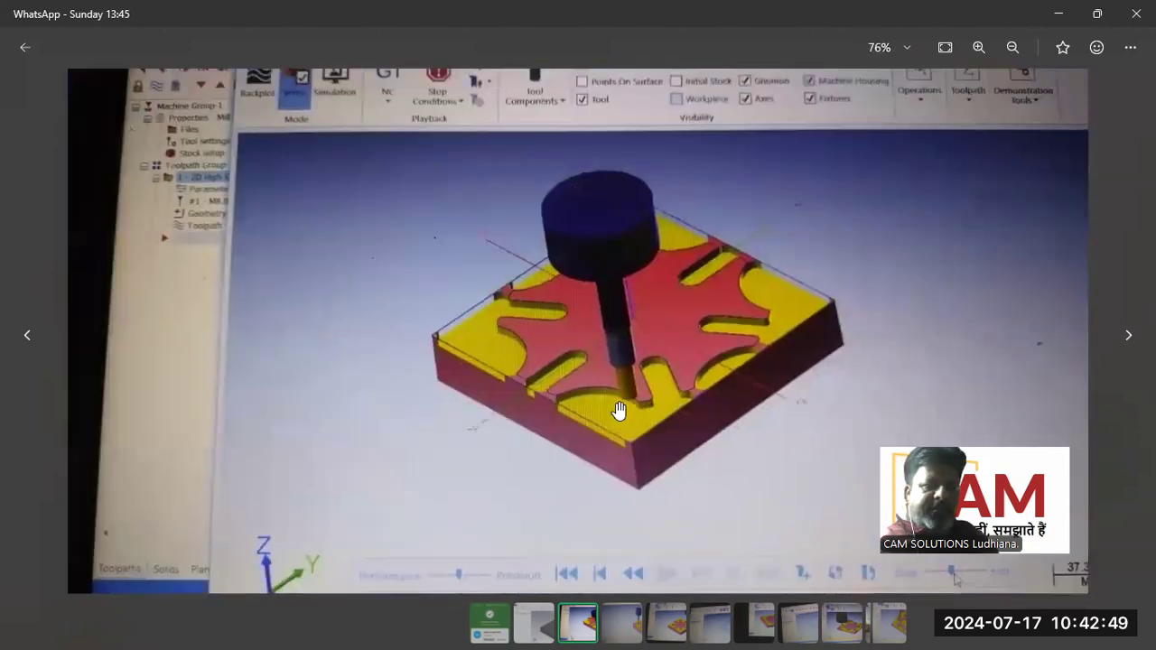
pyautogui.scroll(2, 484, 288)
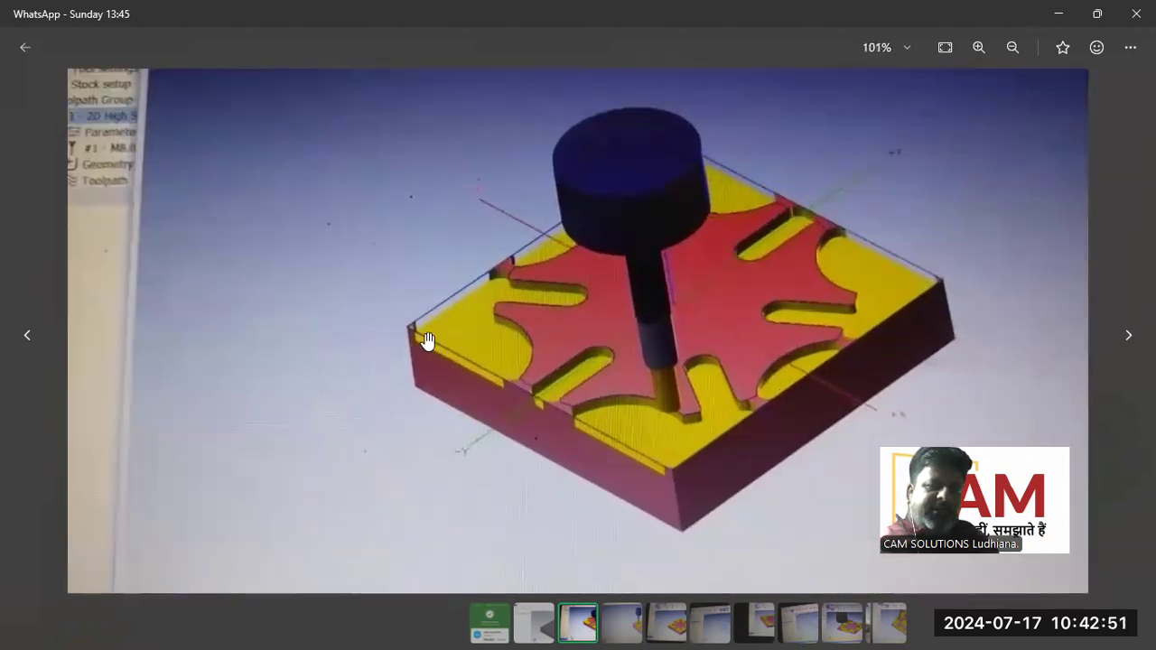
pyautogui.scroll(-2, 620, 331)
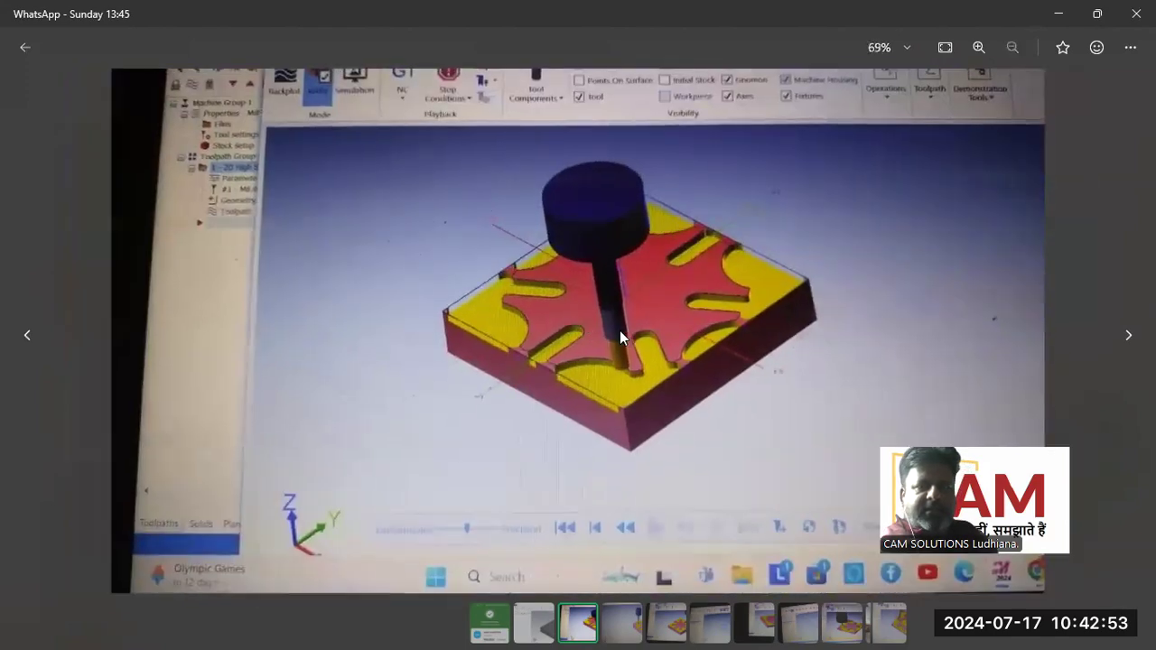
pyautogui.press('Escape')
# Step: Review the earlier Sunday messages and the 13:45 photo once more, and return to Mastercam
pyautogui.scroll(3, 755, 367)
pyautogui.scroll(4, 758, 370)
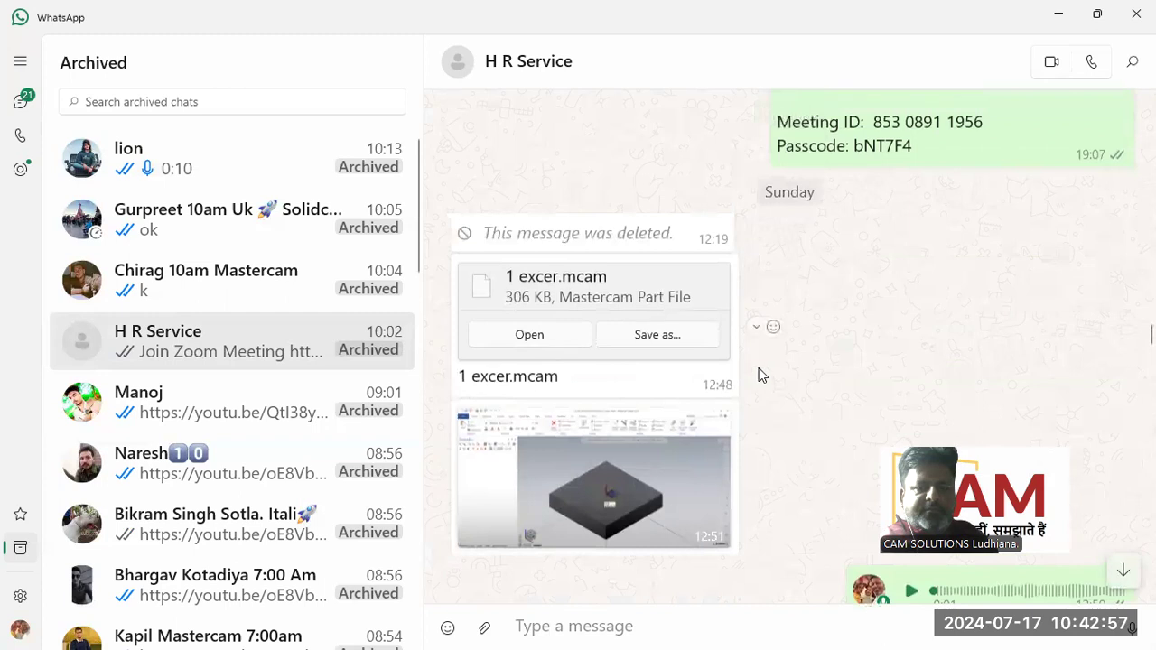
pyautogui.scroll(-5, 763, 388)
pyautogui.scroll(-3, 705, 338)
pyautogui.scroll(2, 664, 354)
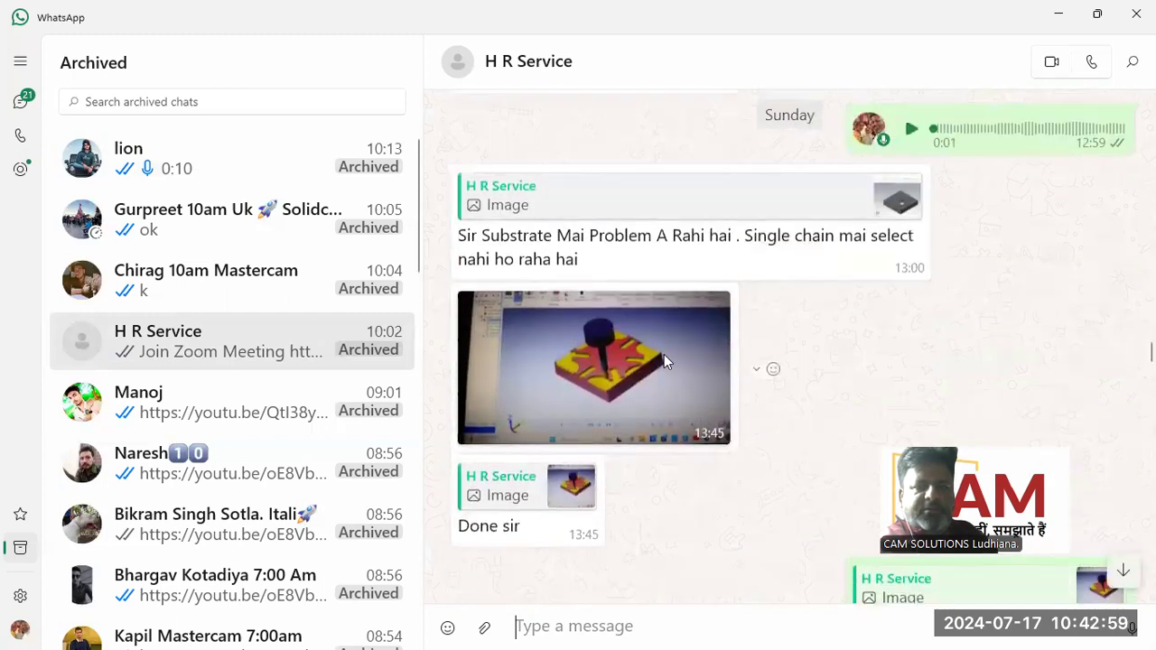
pyautogui.click(664, 373)
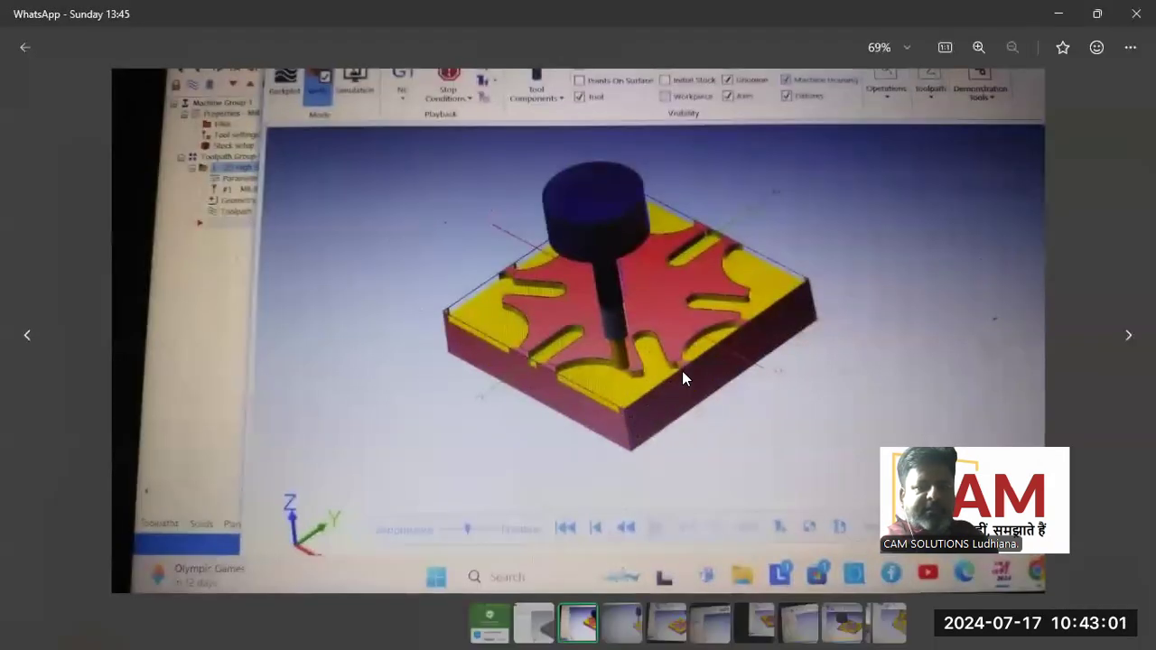
pyautogui.press('Escape')
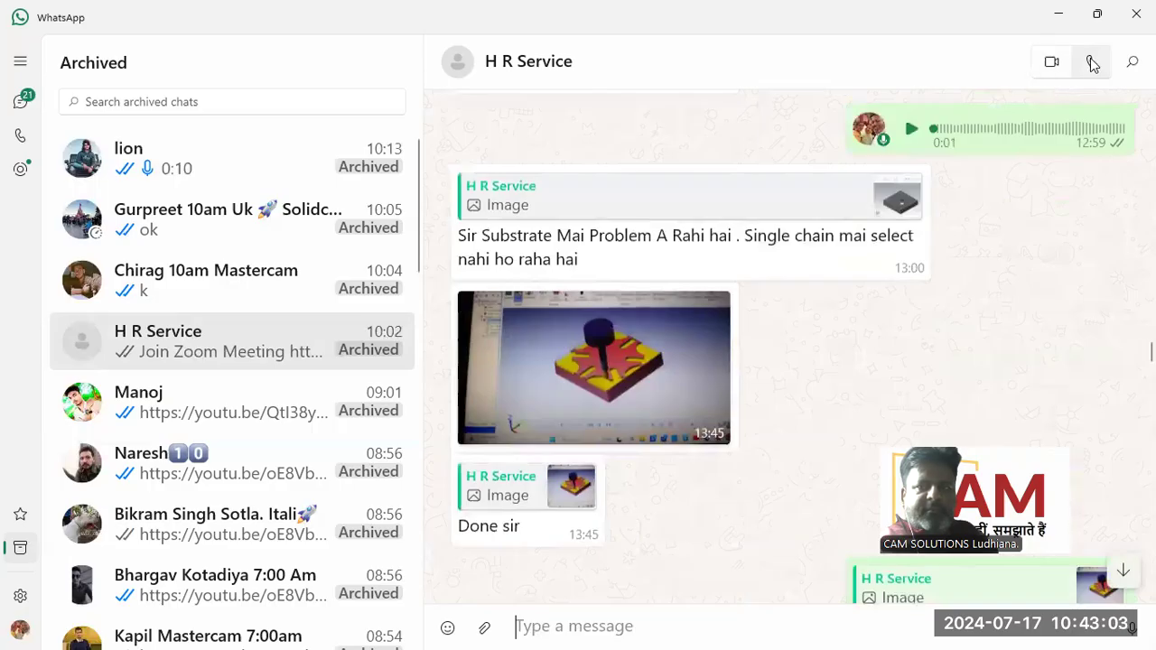
pyautogui.click(1056, 14)
pyautogui.scroll(-2, 644, 338)
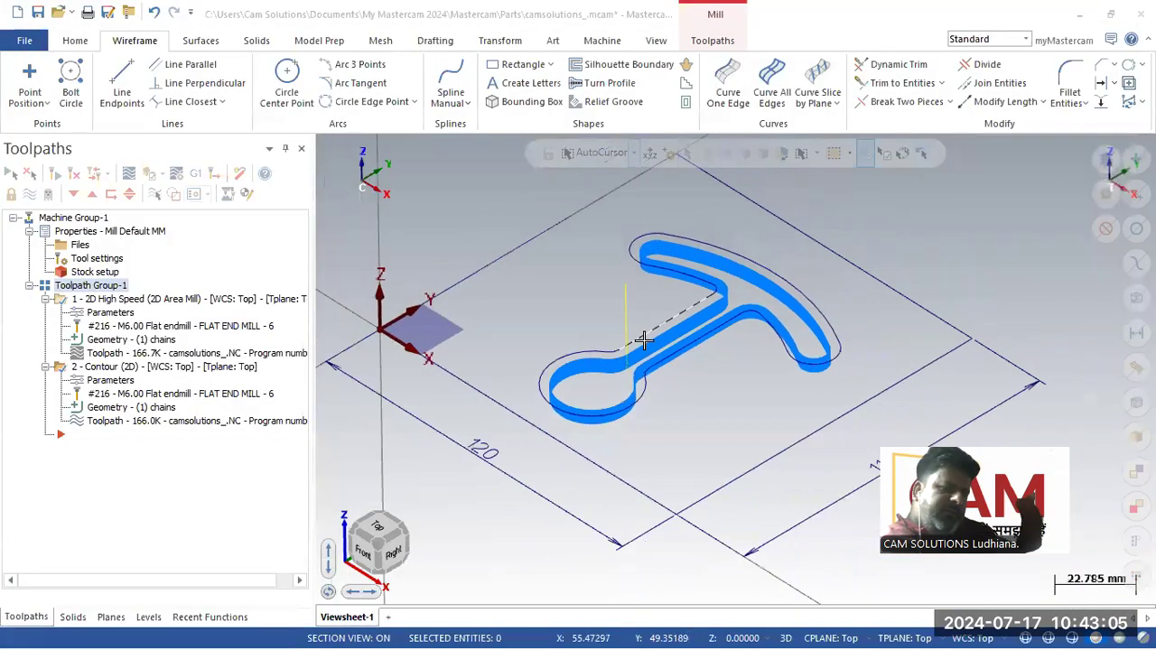